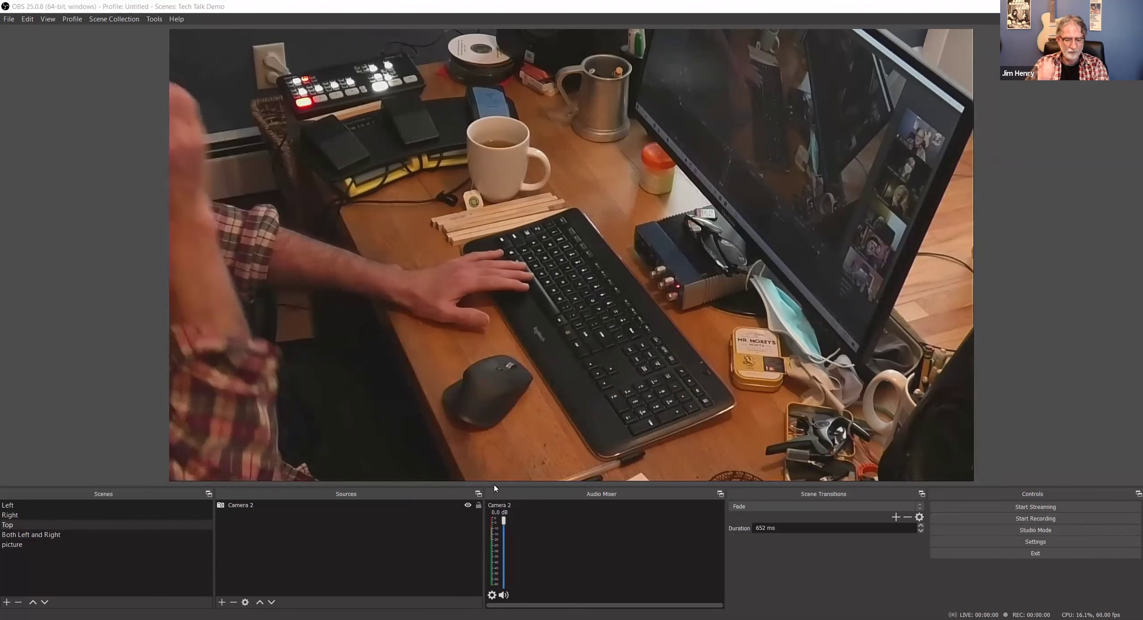
- Switch the output among the Both Left and Right, Left and Top camera scenes, ending on Left
key(4)
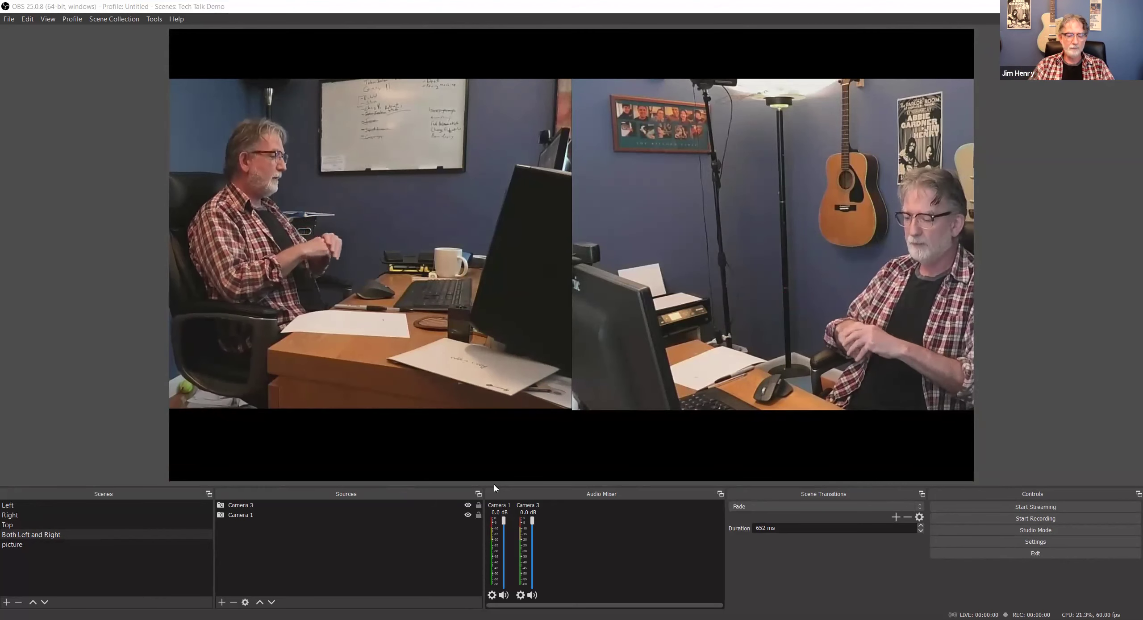
key(Home)
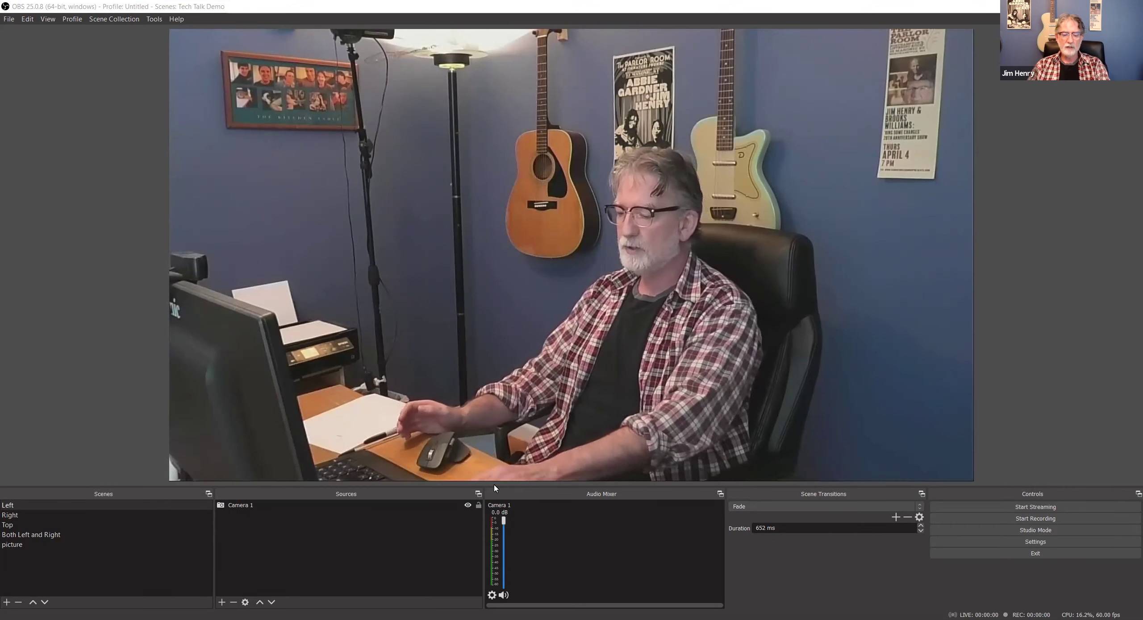
key(4)
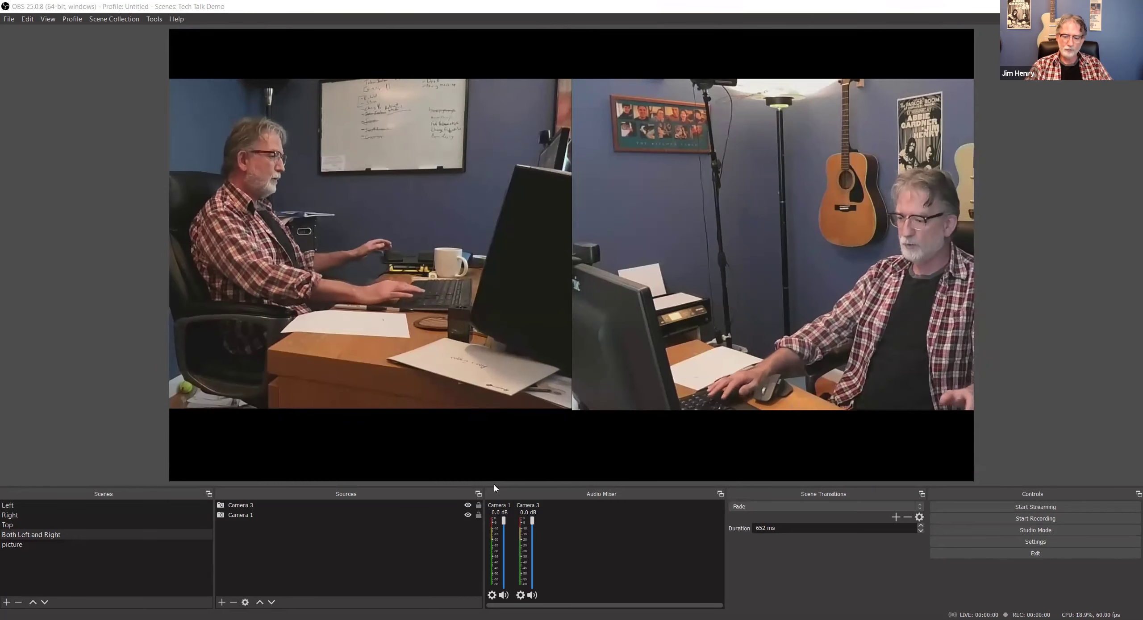
key(3)
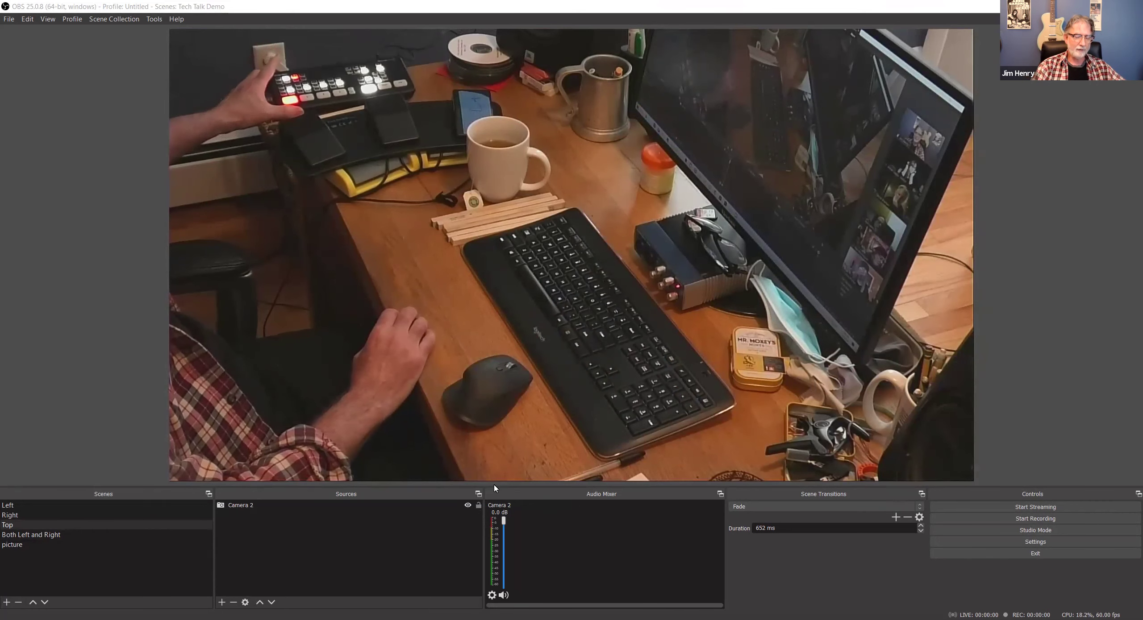
key(1)
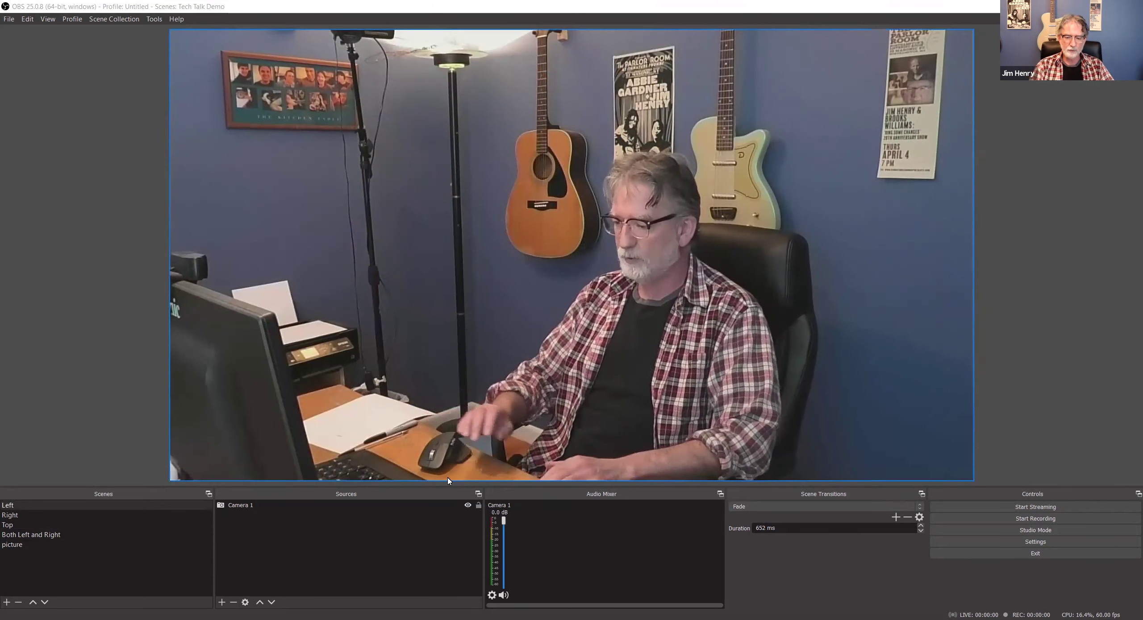
- Show the picture scene, followed by Both Left and Right, Top, Right and Left in turn
click(14, 545)
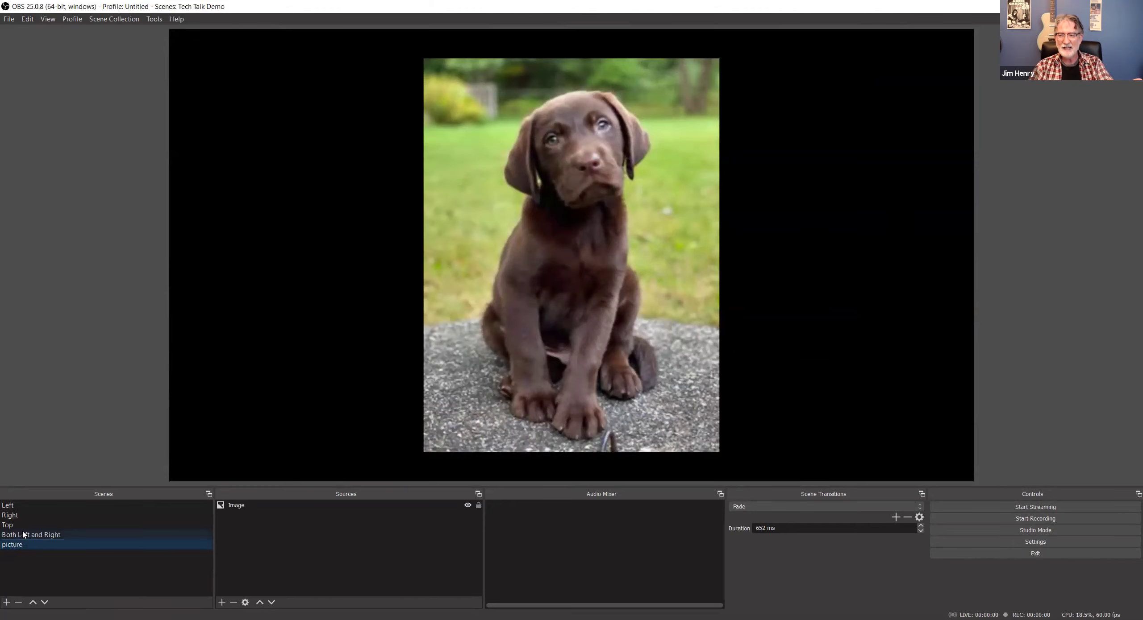
click(23, 537)
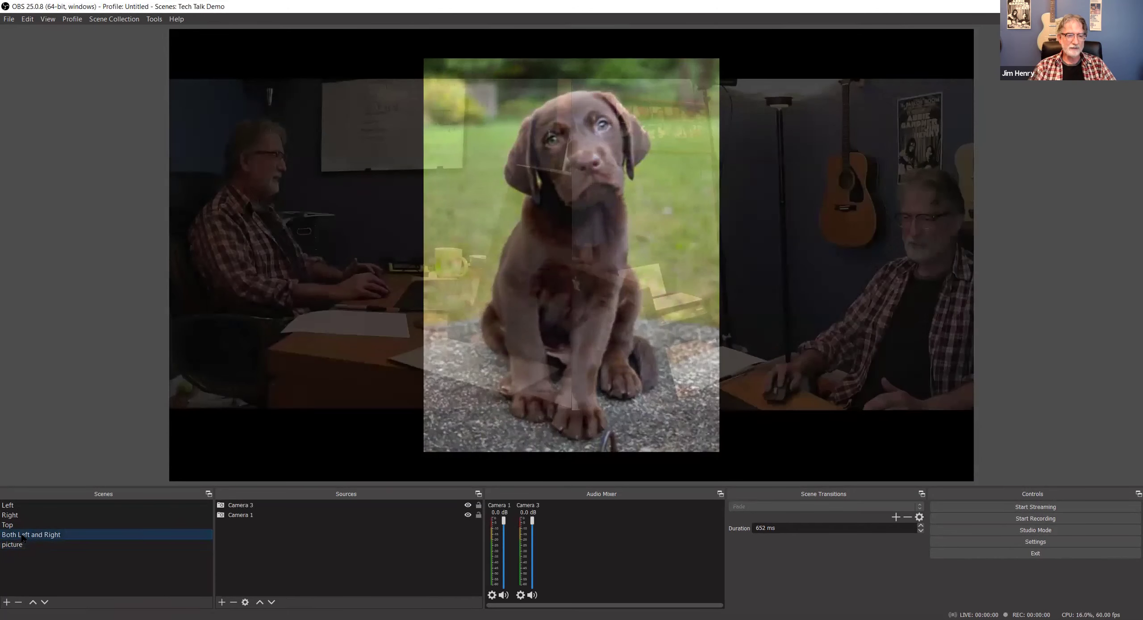
click(15, 526)
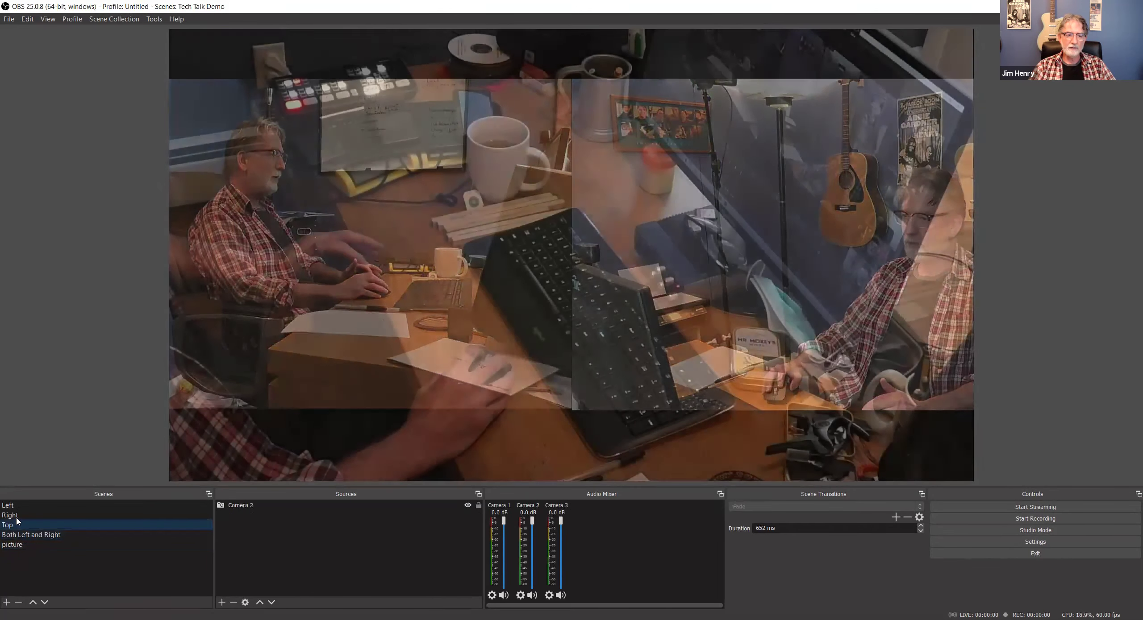
click(18, 515)
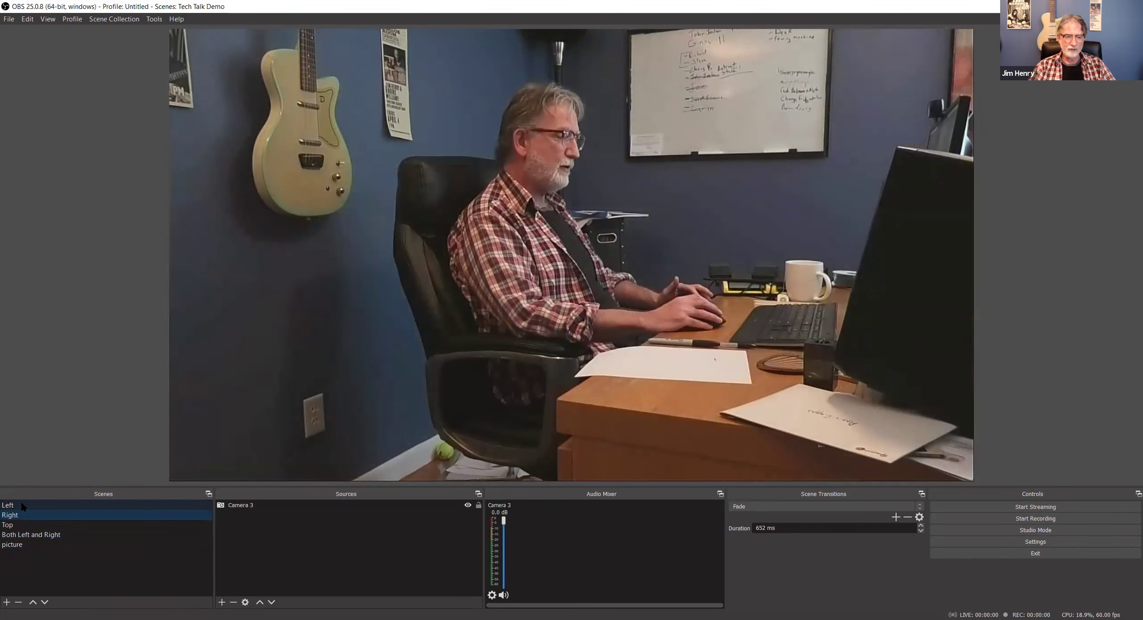
click(21, 507)
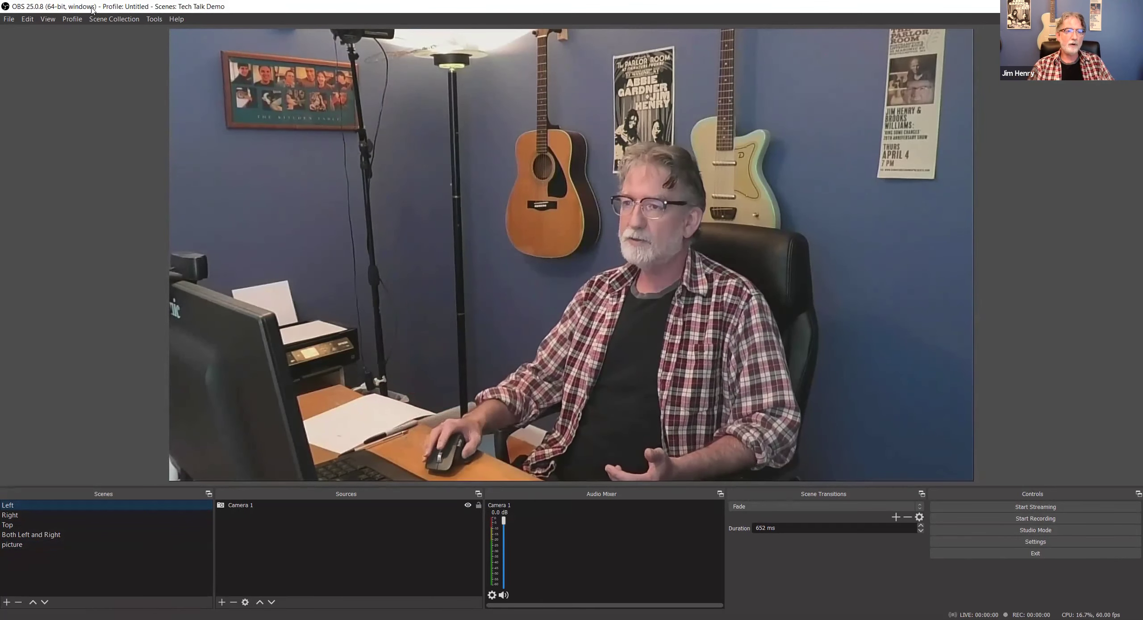
- Create a new scene collection named Test
click(107, 19)
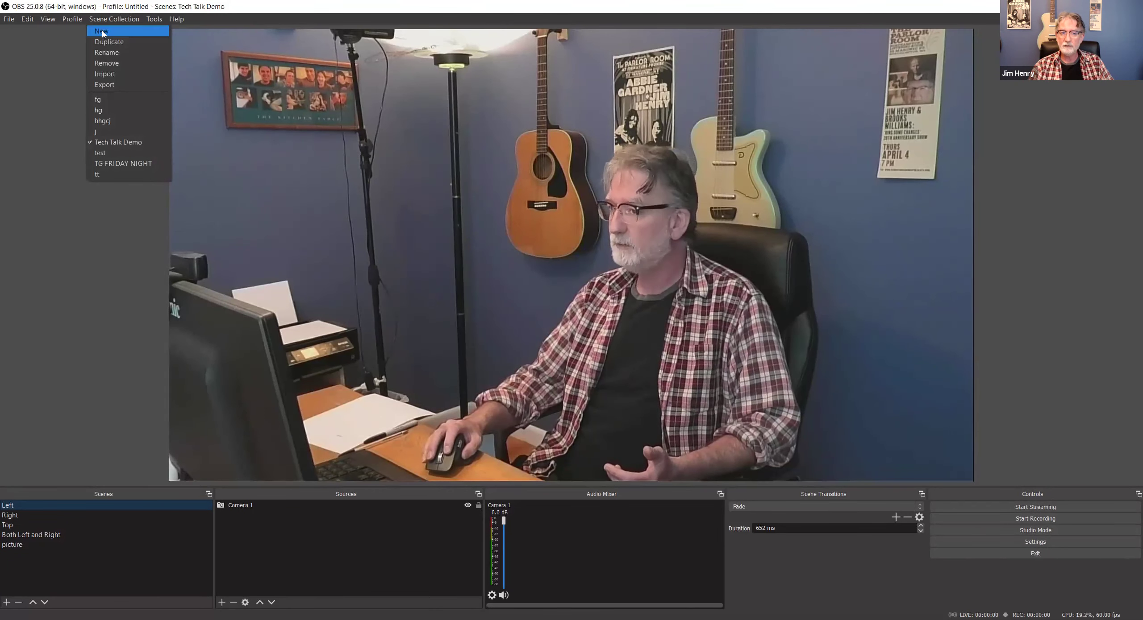
click(102, 31)
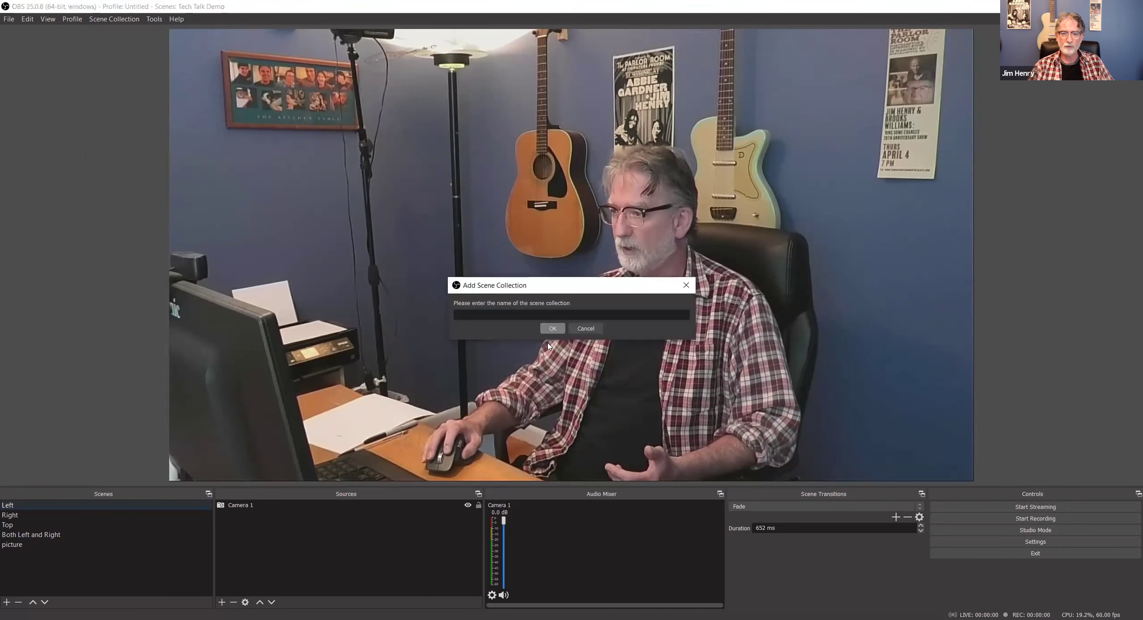
text(Test)
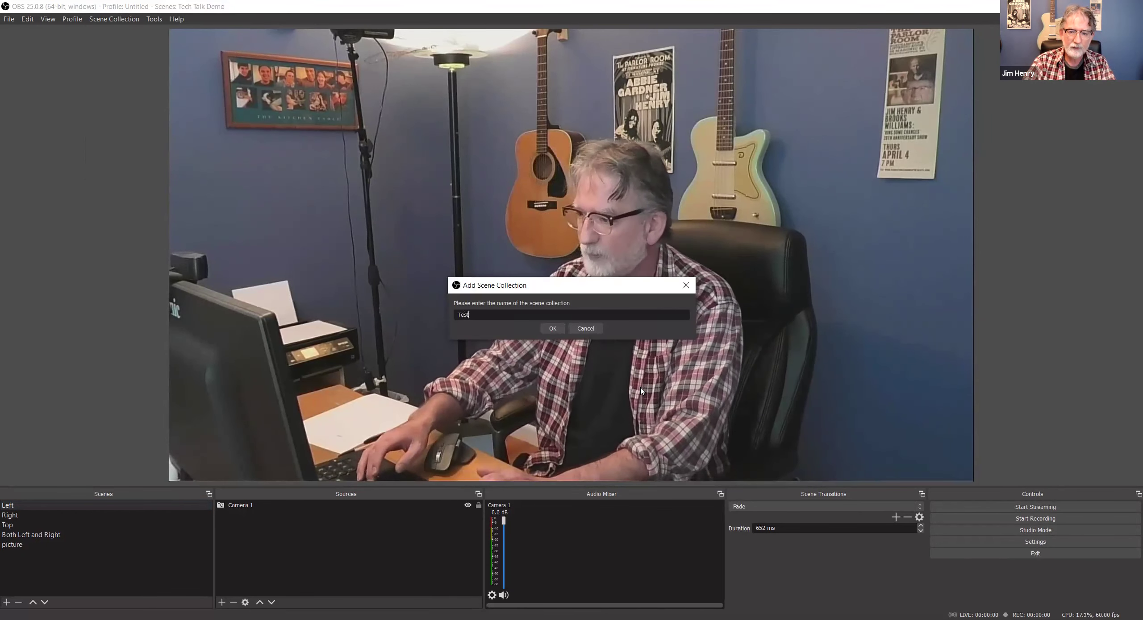
key(Return)
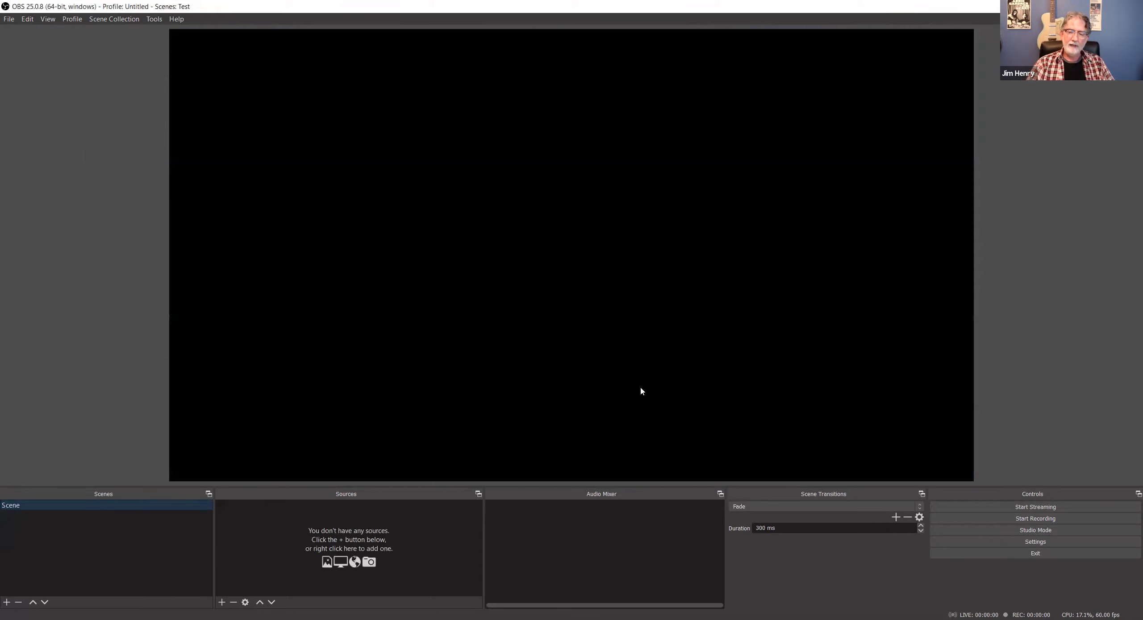
- Rename the collection's default scene to Left
right_click(38, 506)
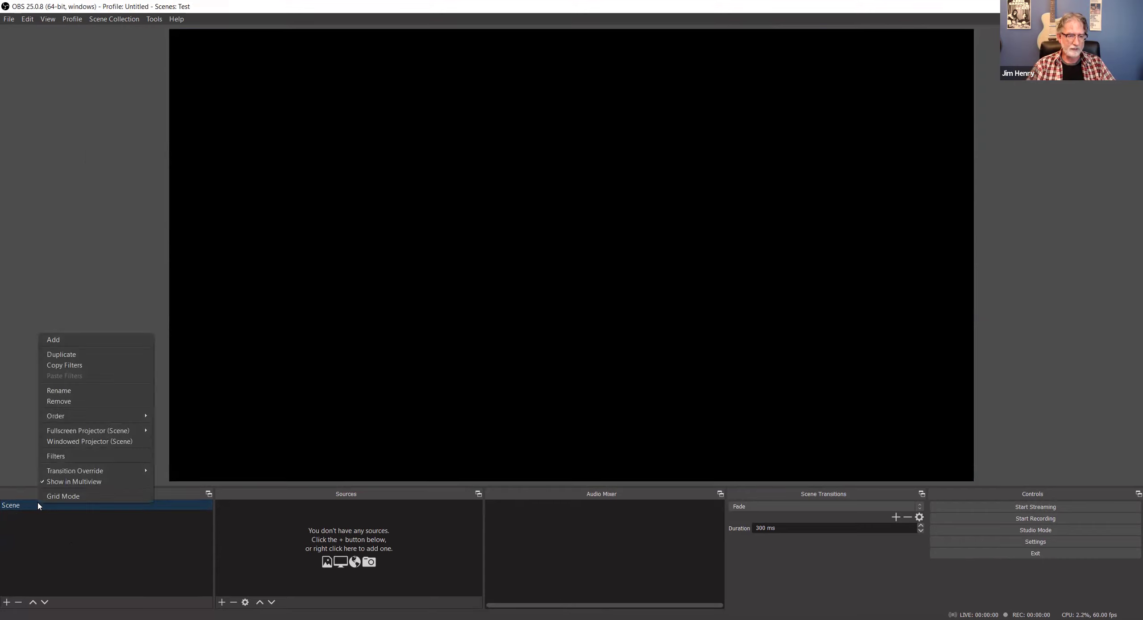
click(15, 507)
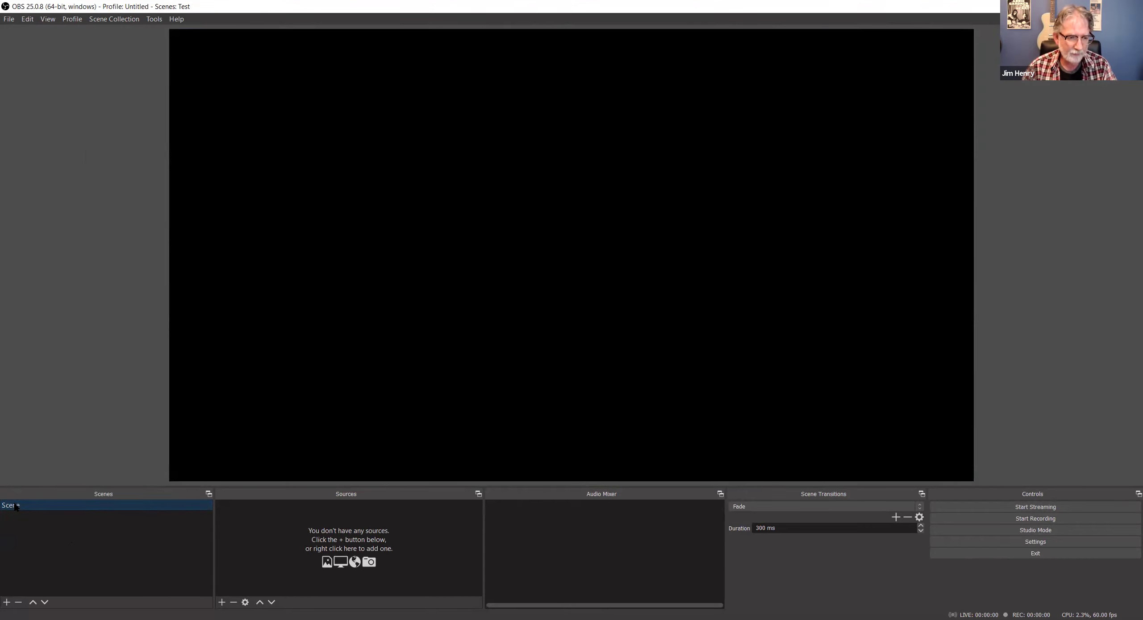
right_click(15, 507)
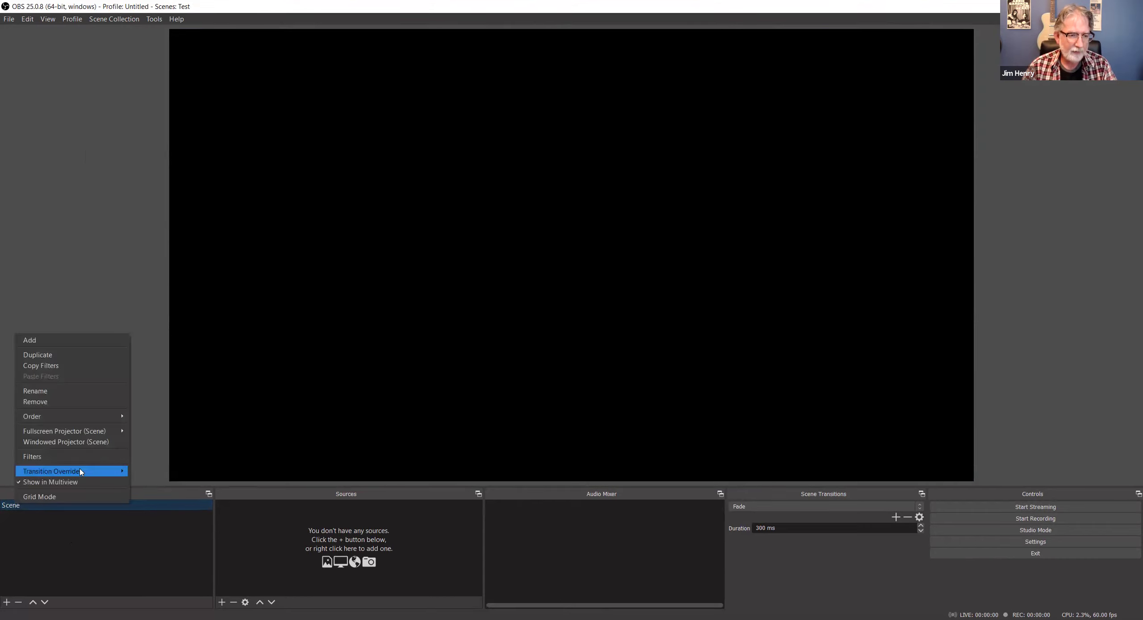
click(41, 392)
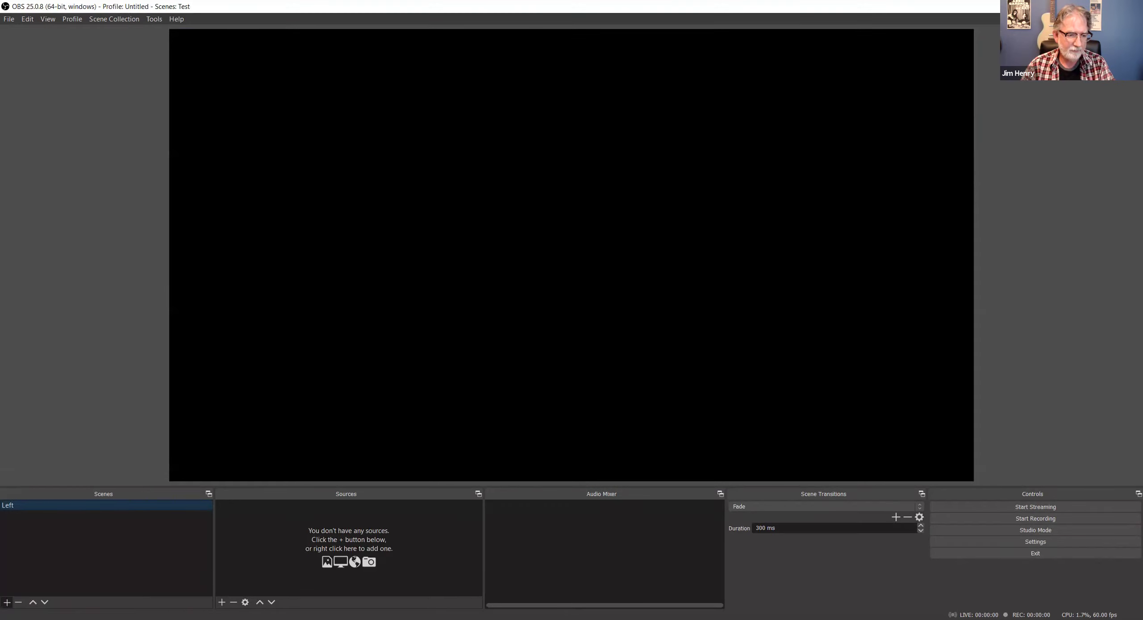
- Add two more scenes named Right and Top to the collection
click(7, 602)
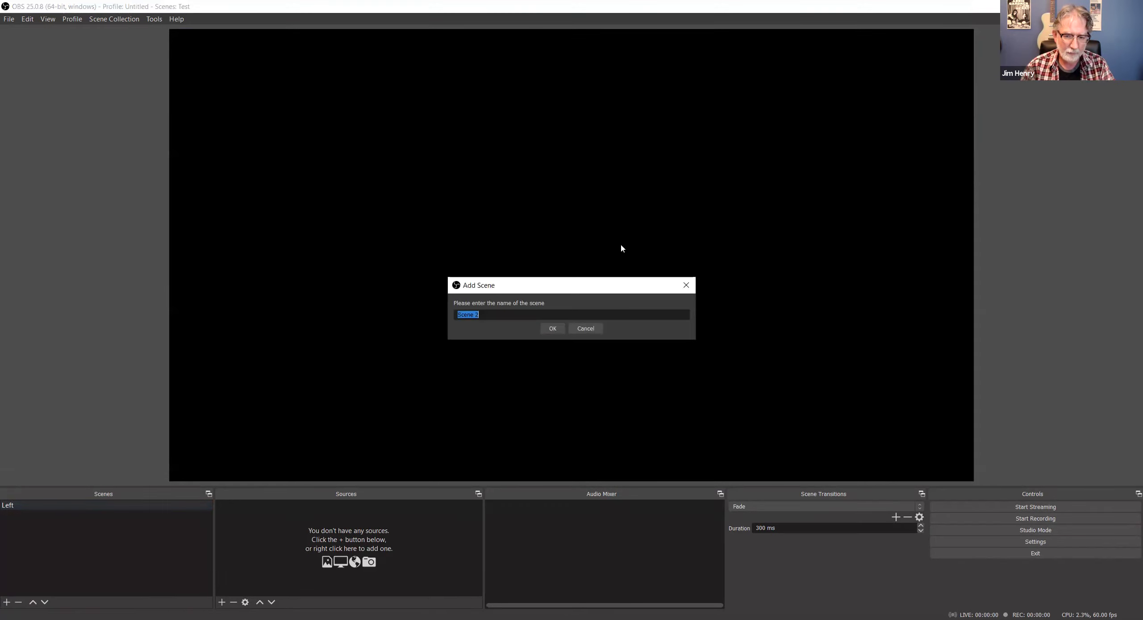
text(Right)
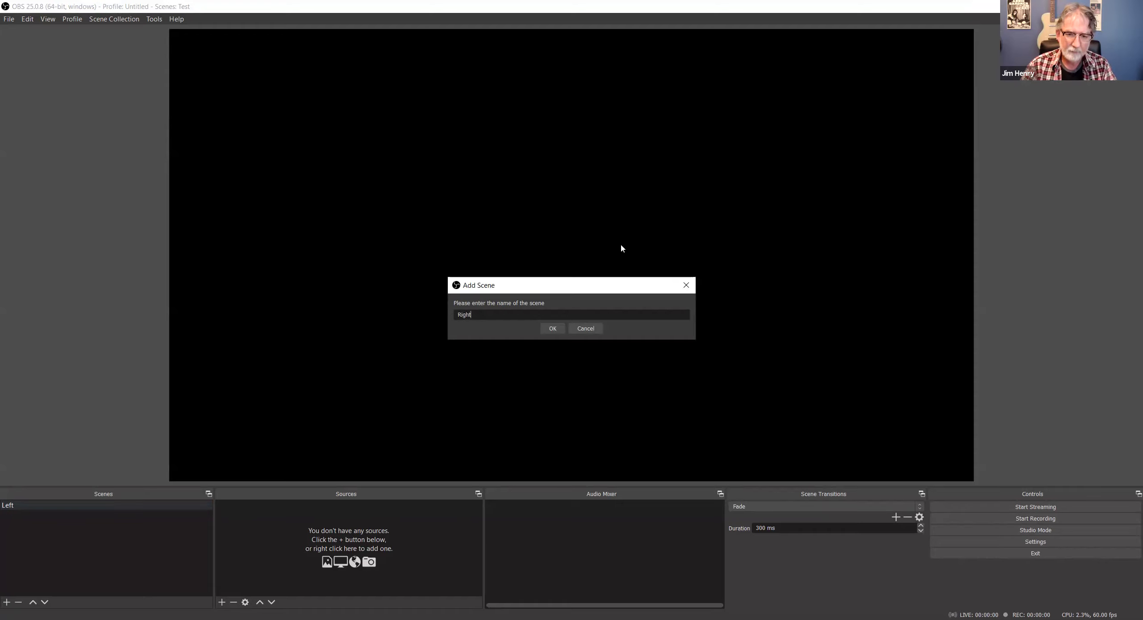
key(Return)
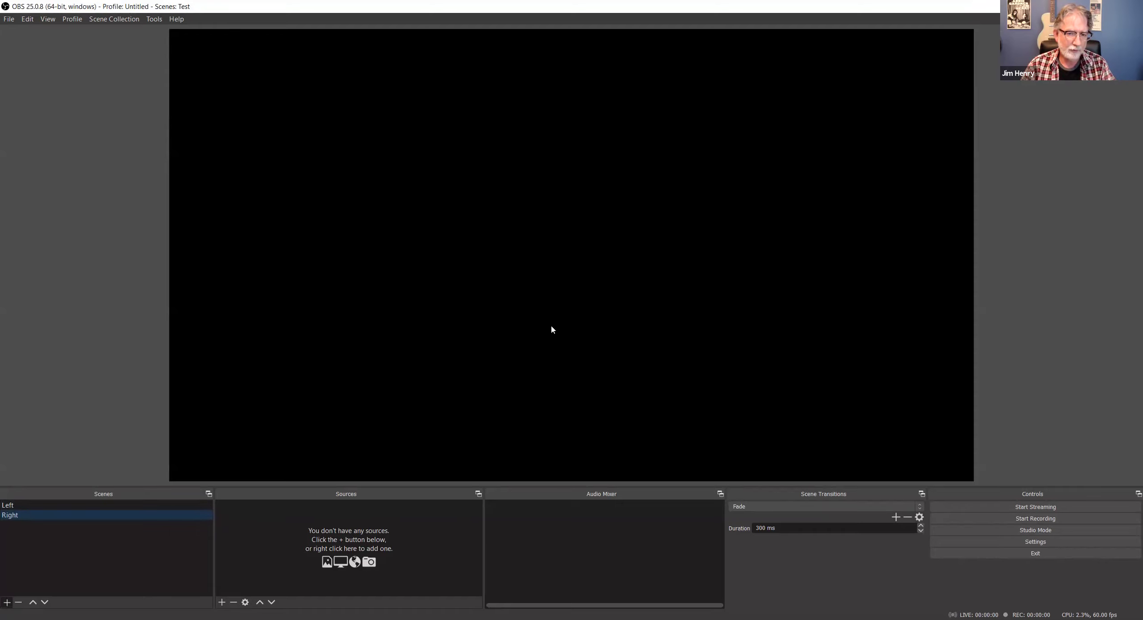
text(Top)
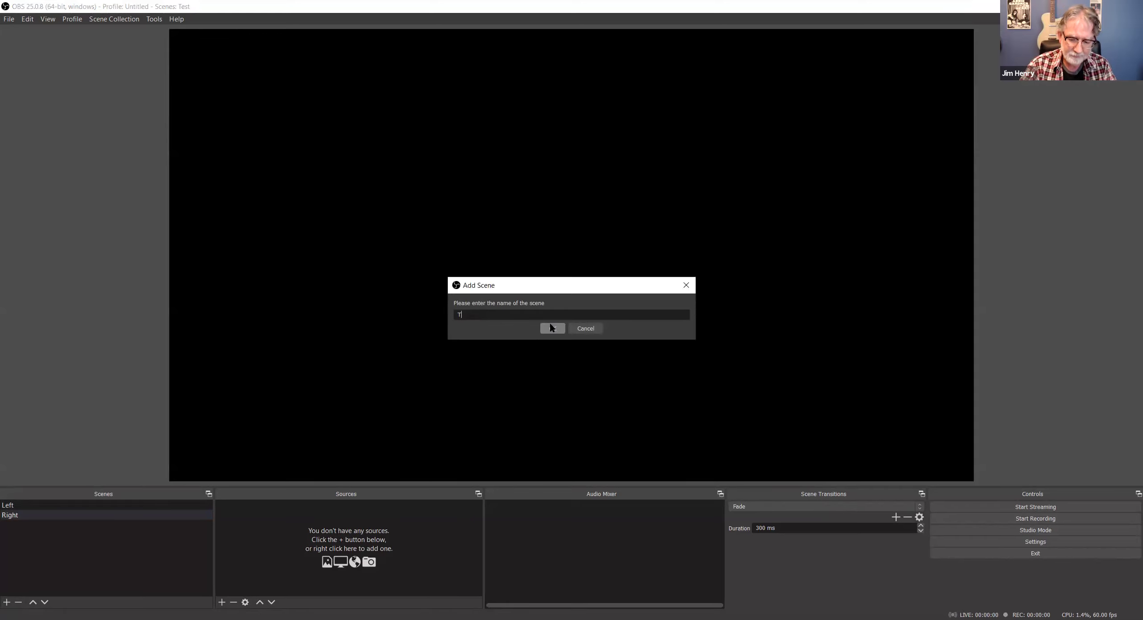
click(552, 327)
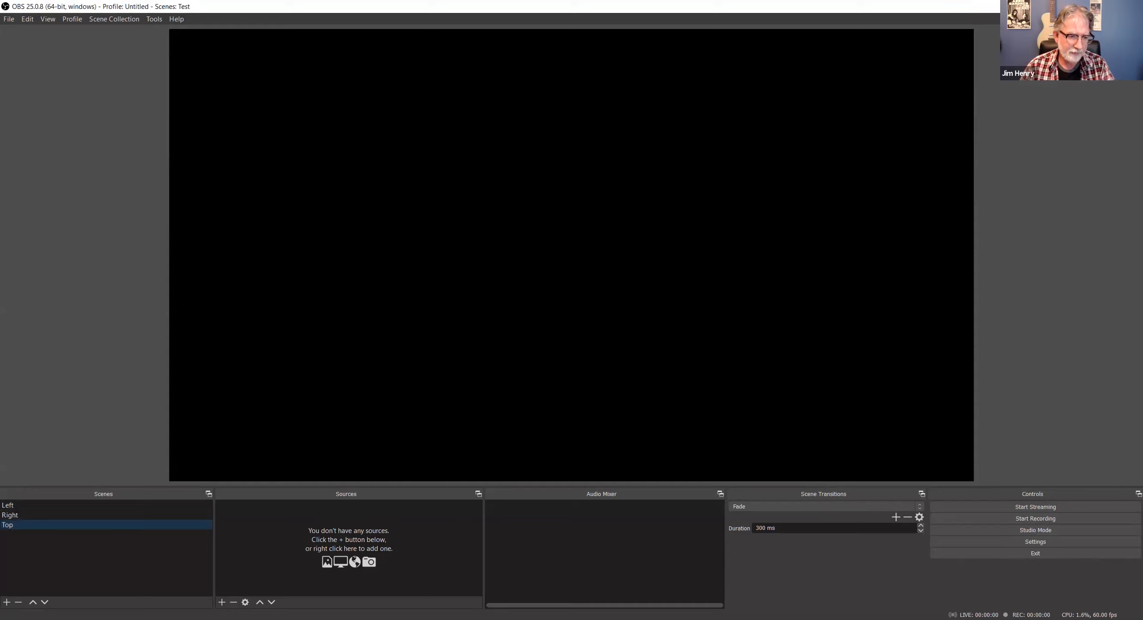
- Add the scenes Both and Picture after the Top scene
click(7, 602)
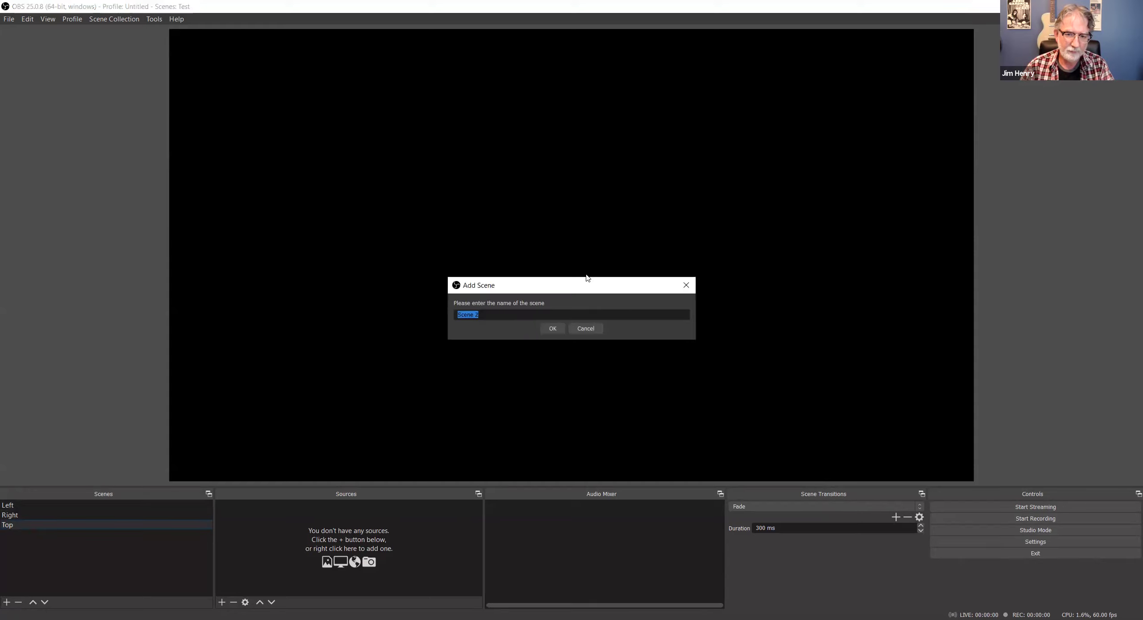
text(Both)
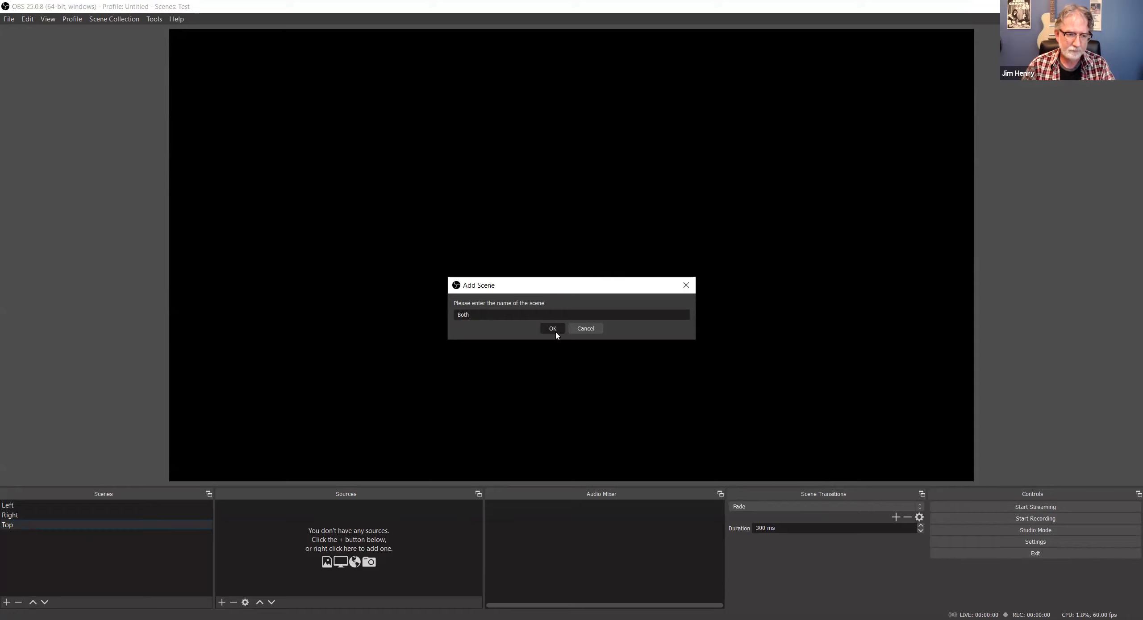
click(552, 328)
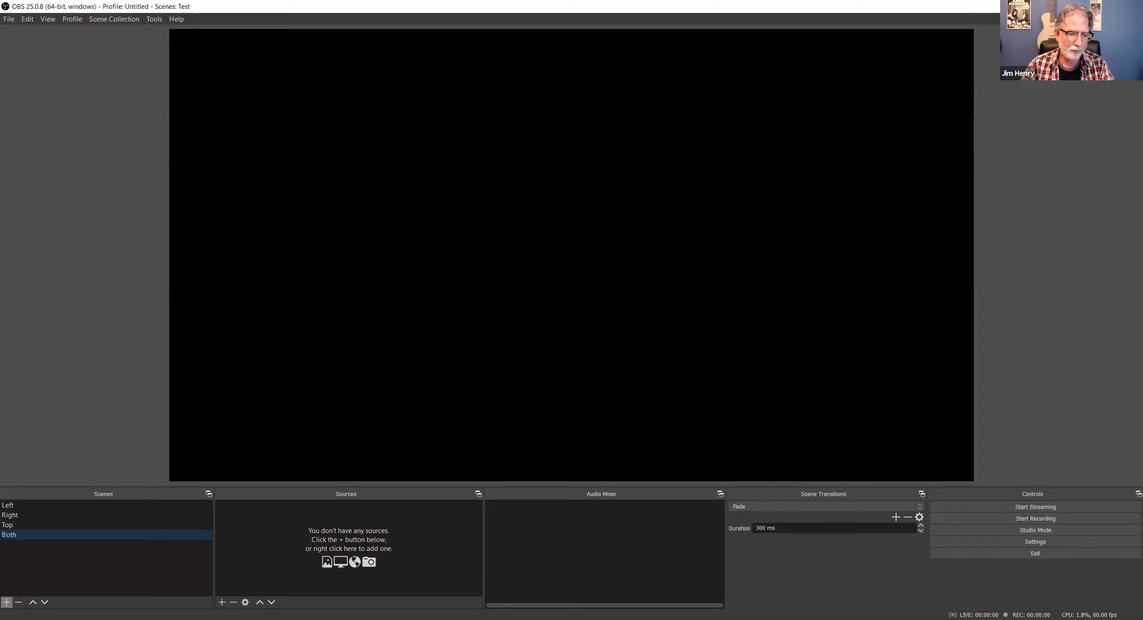
click(7, 602)
text(Picture)
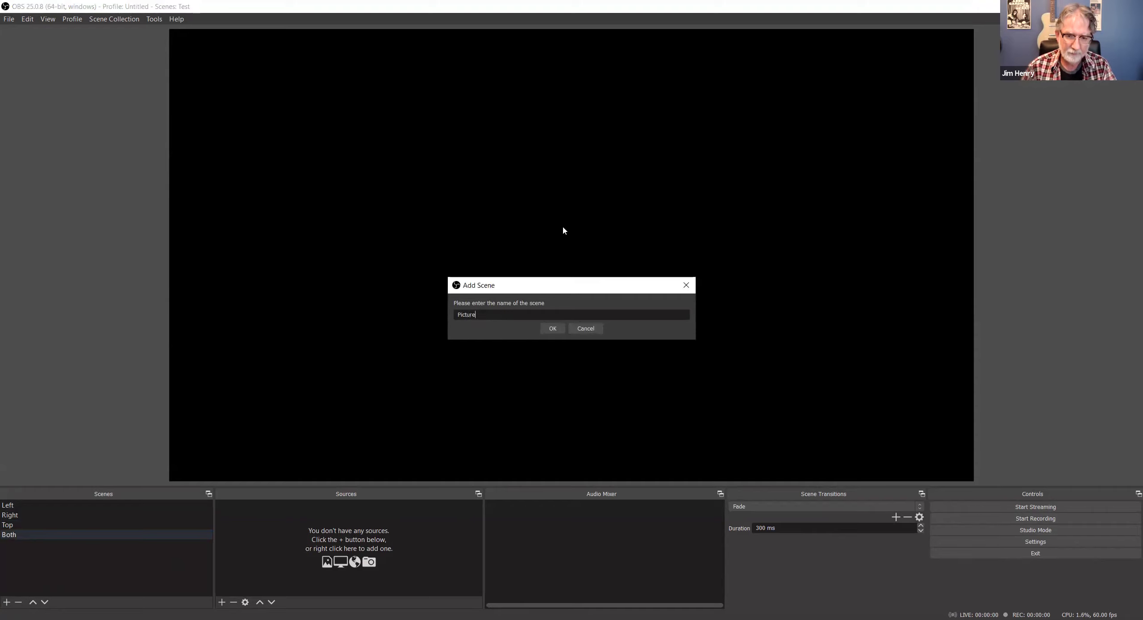
click(552, 328)
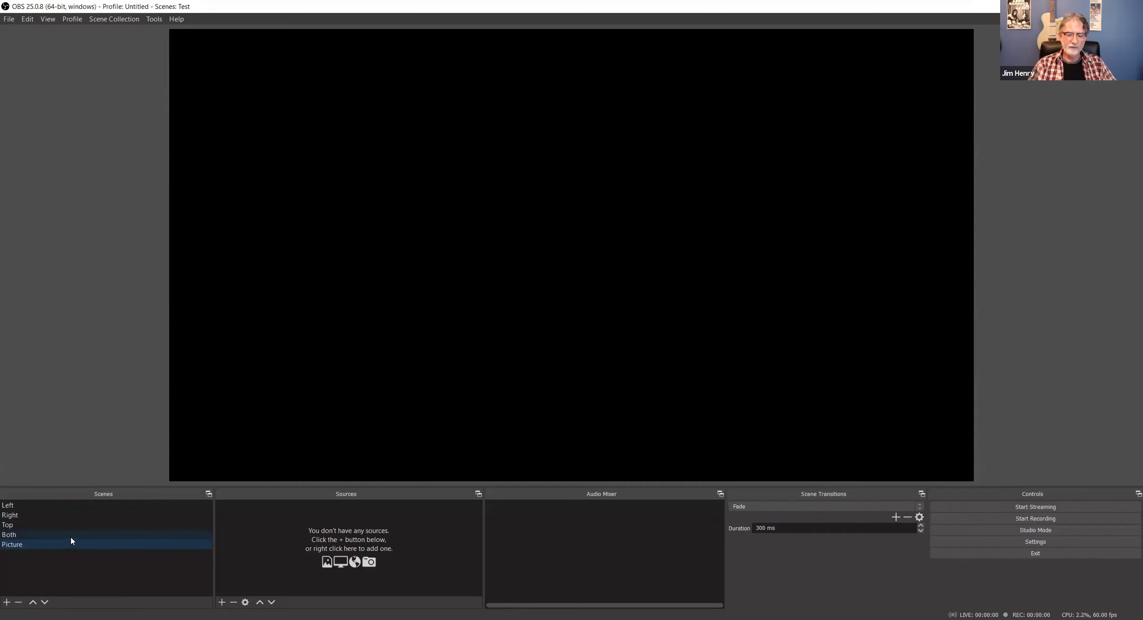
- Go back through the new Both, Top and Right scenes to check their contents
click(22, 535)
click(21, 525)
click(19, 514)
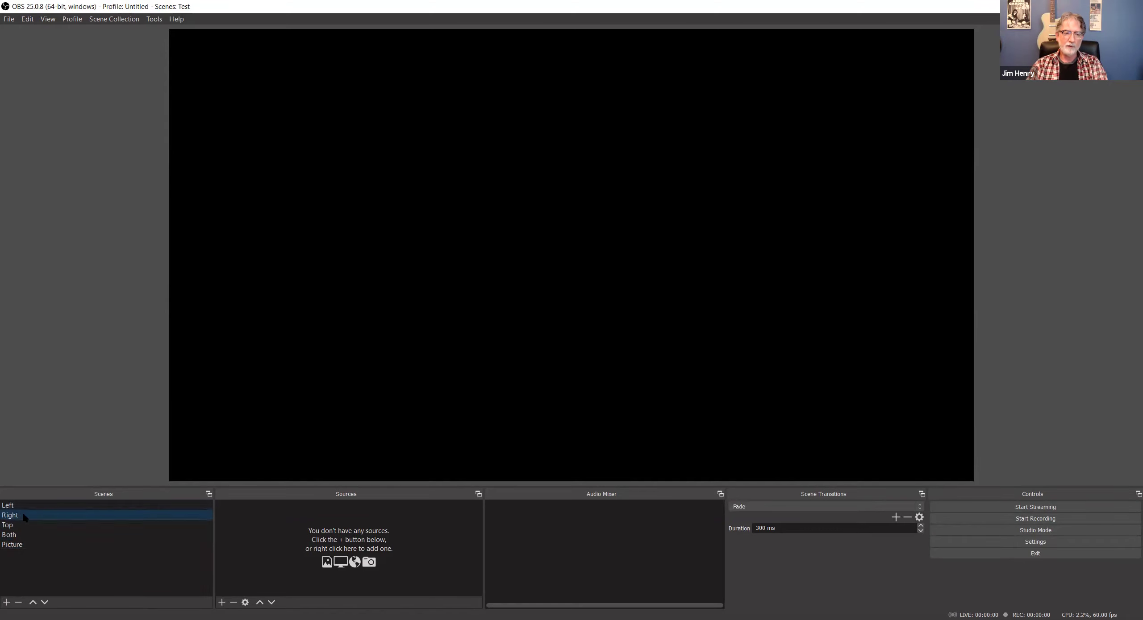
- Add a Video Capture Device source named 1 to the Left scene, using the first FHD Capture device
click(17, 507)
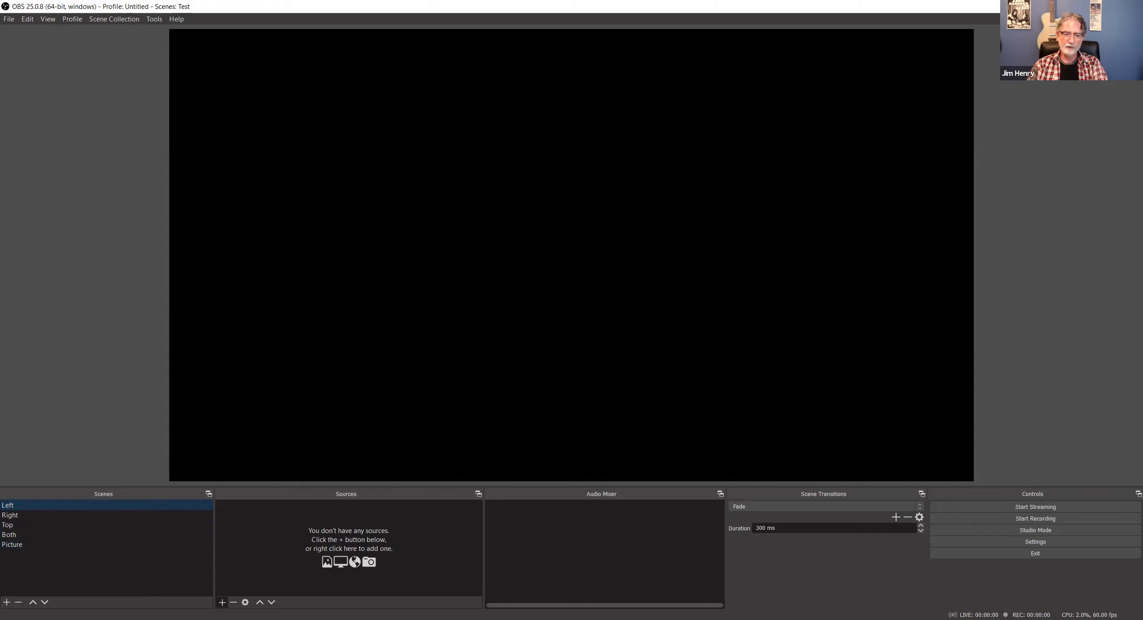
click(221, 602)
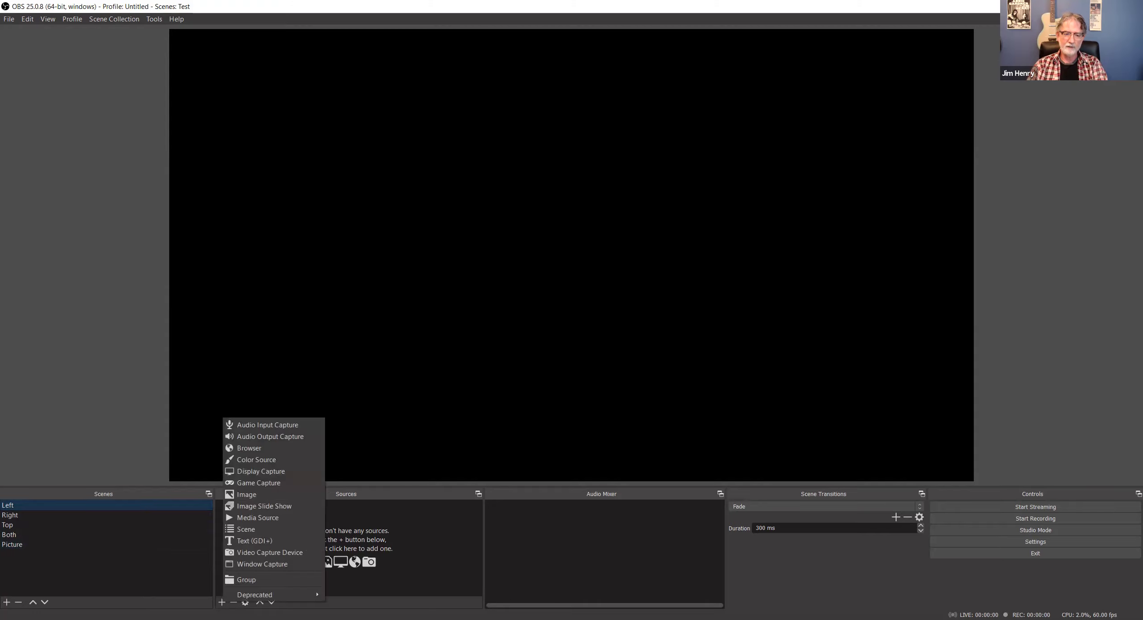
click(262, 553)
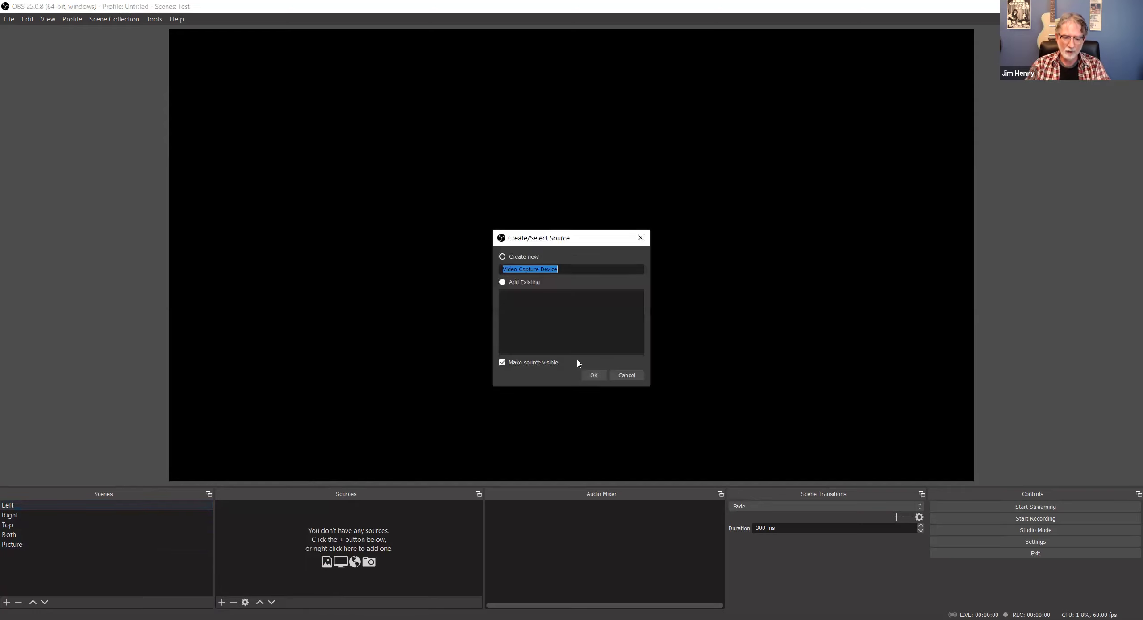
text(1)
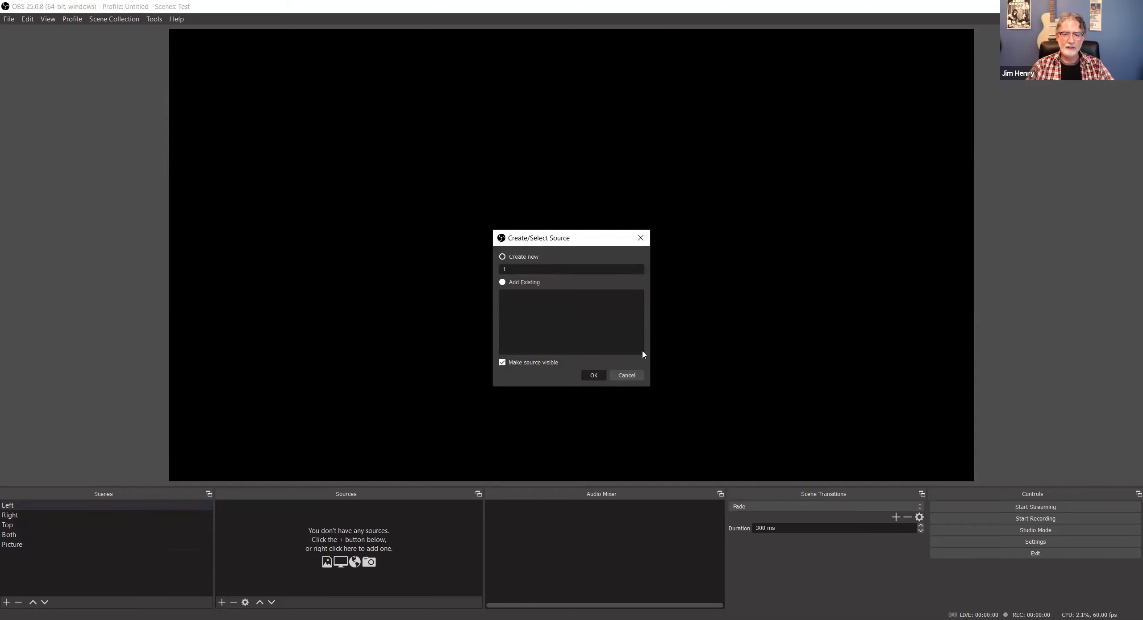
key(Return)
click(586, 273)
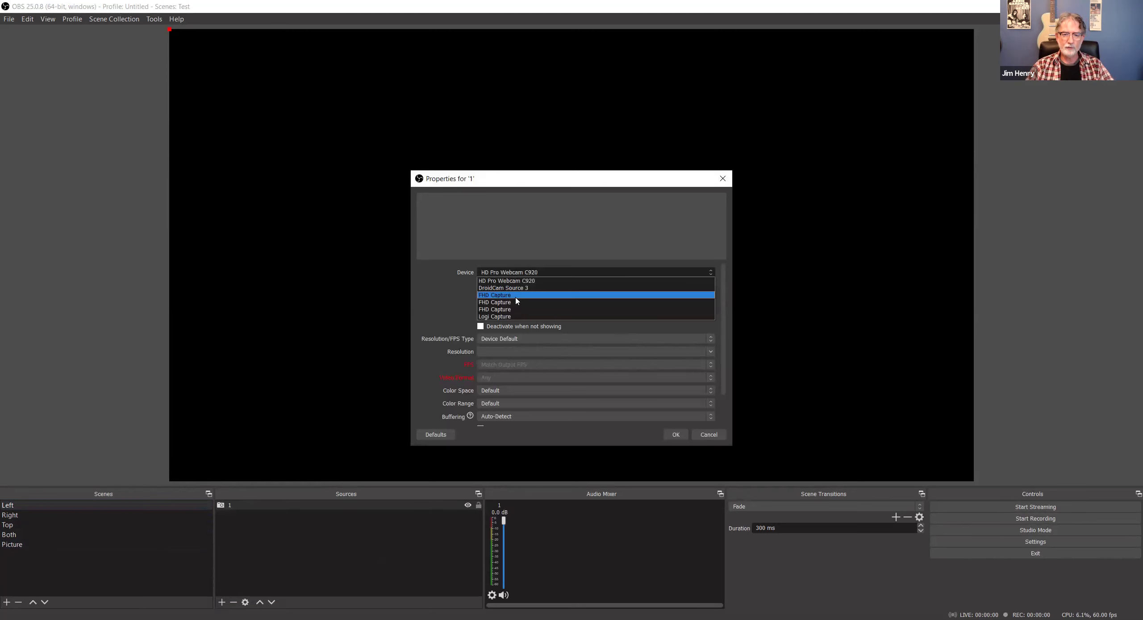
click(516, 298)
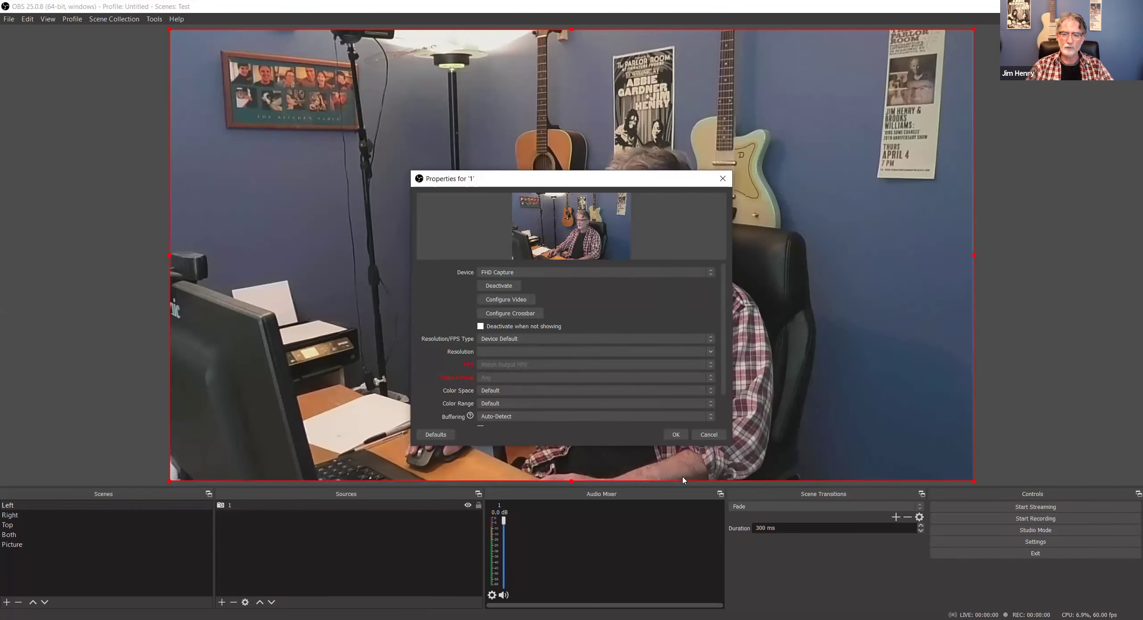
key(Return)
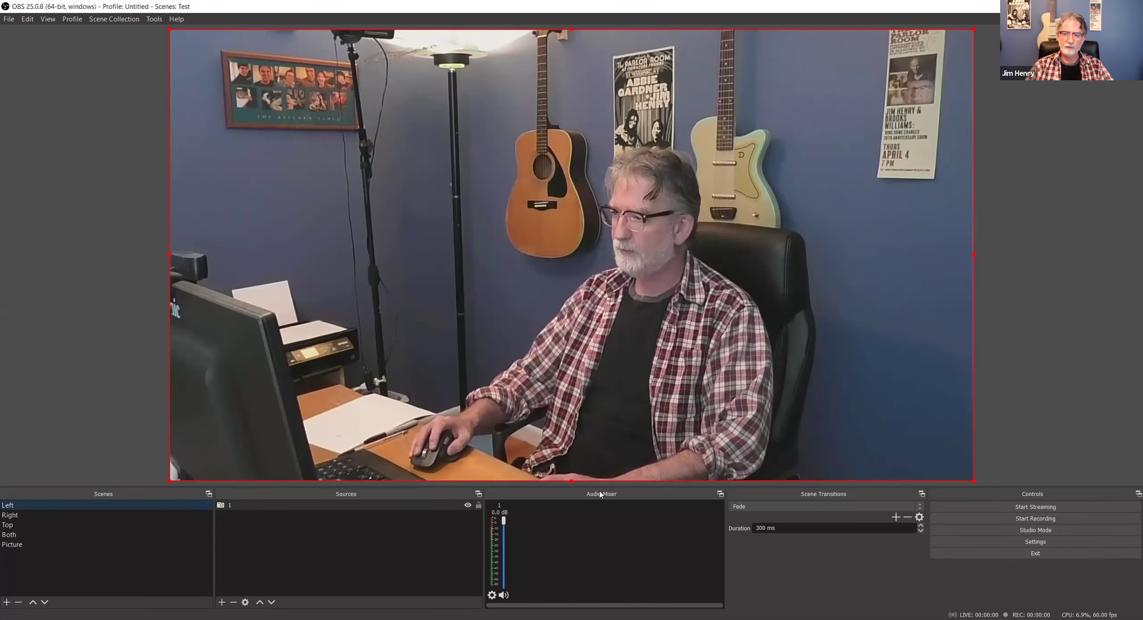
- Add a Video Capture Device source named 2 to the Right scene, using the third FHD Capture device
click(14, 519)
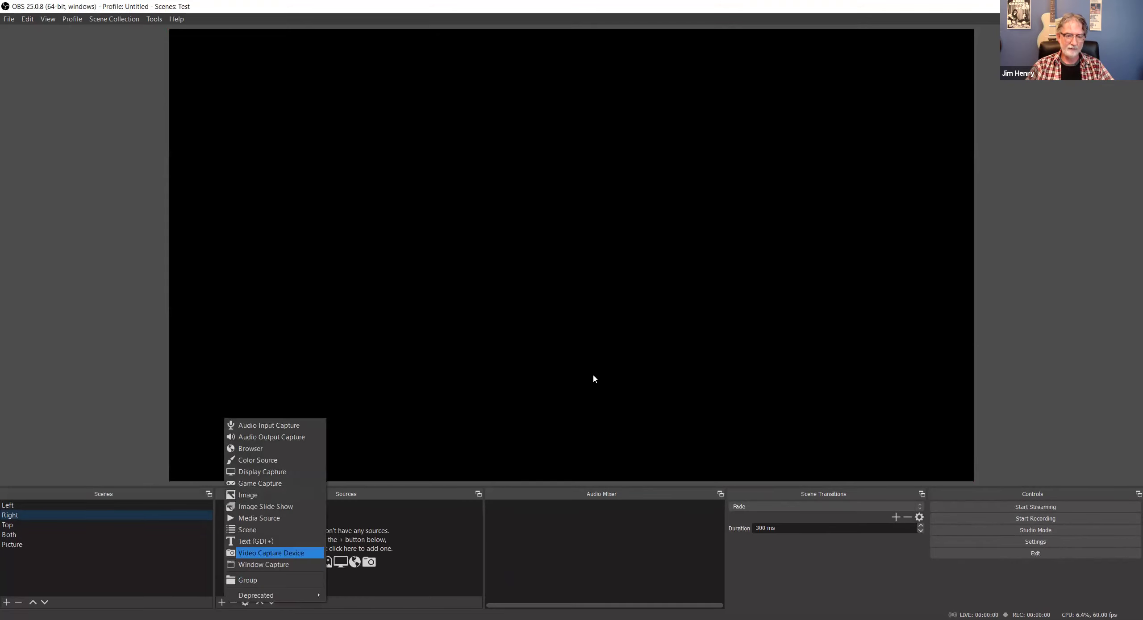
key(Return)
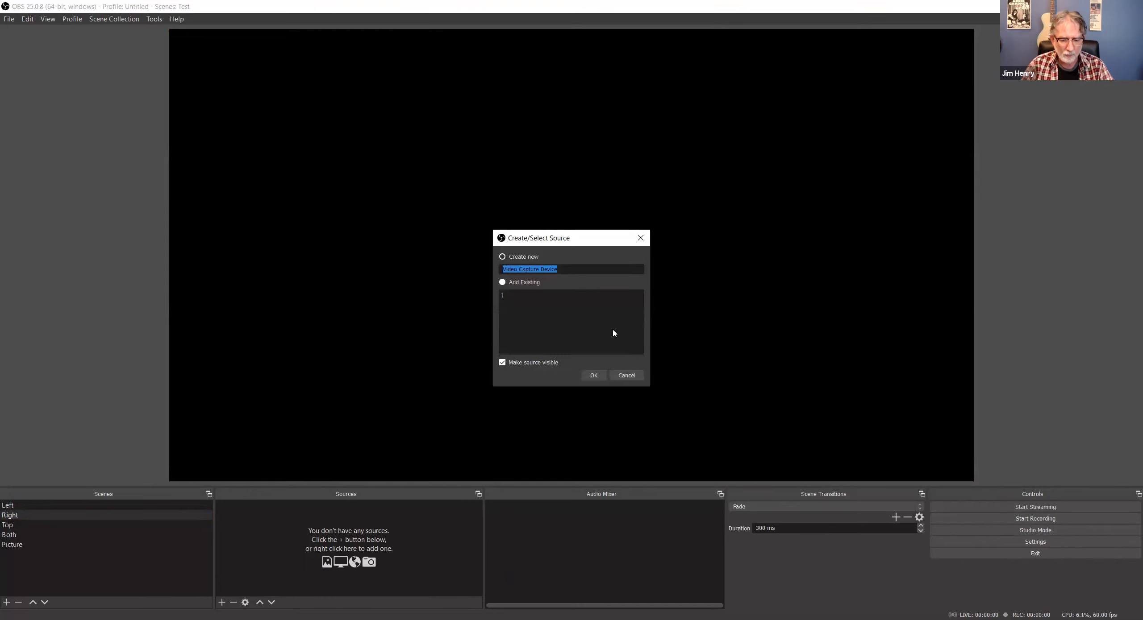
text(2)
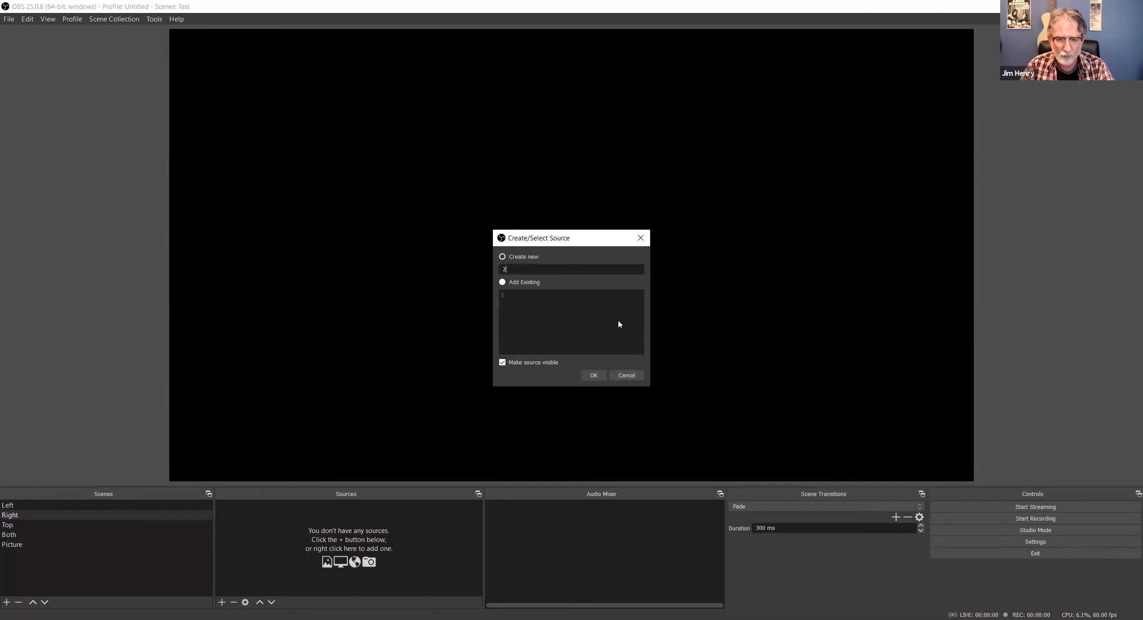
click(593, 375)
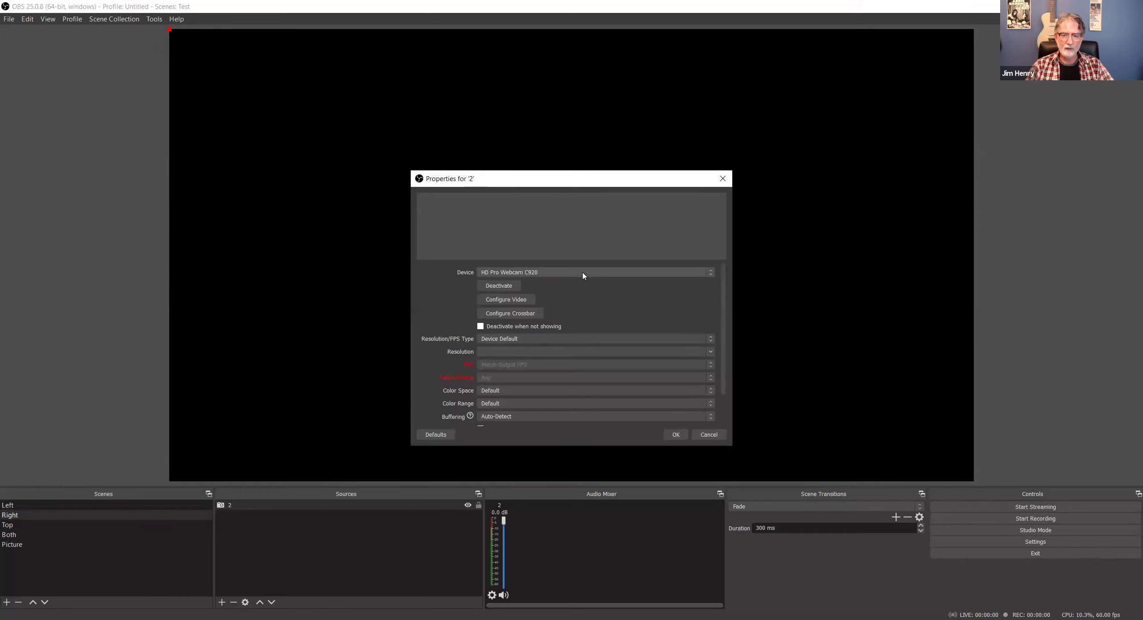
click(529, 272)
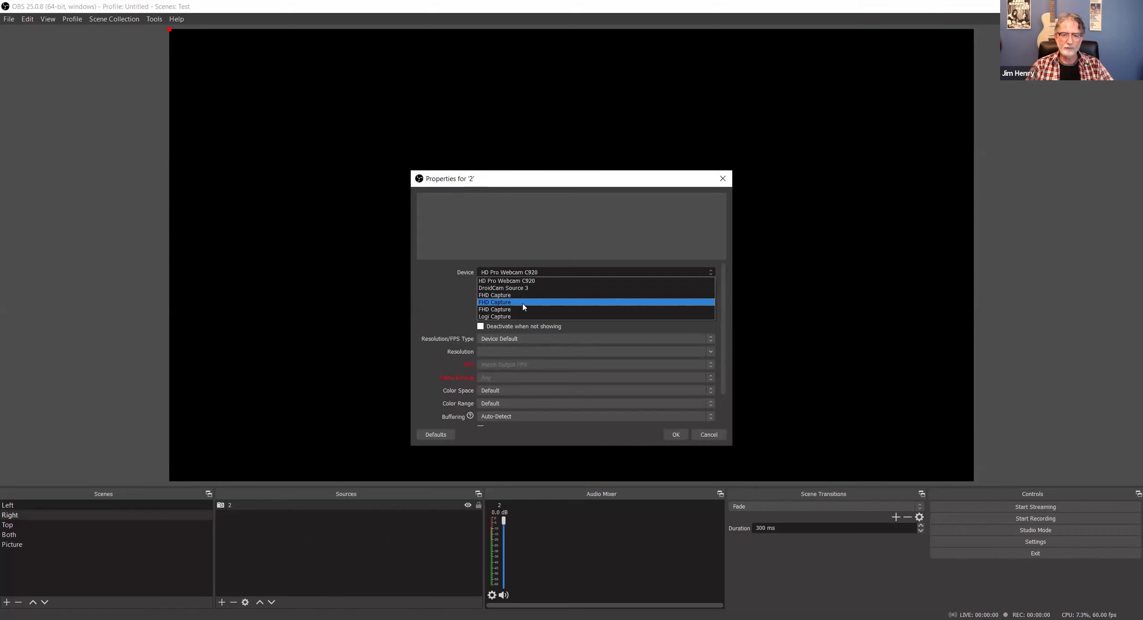
click(523, 303)
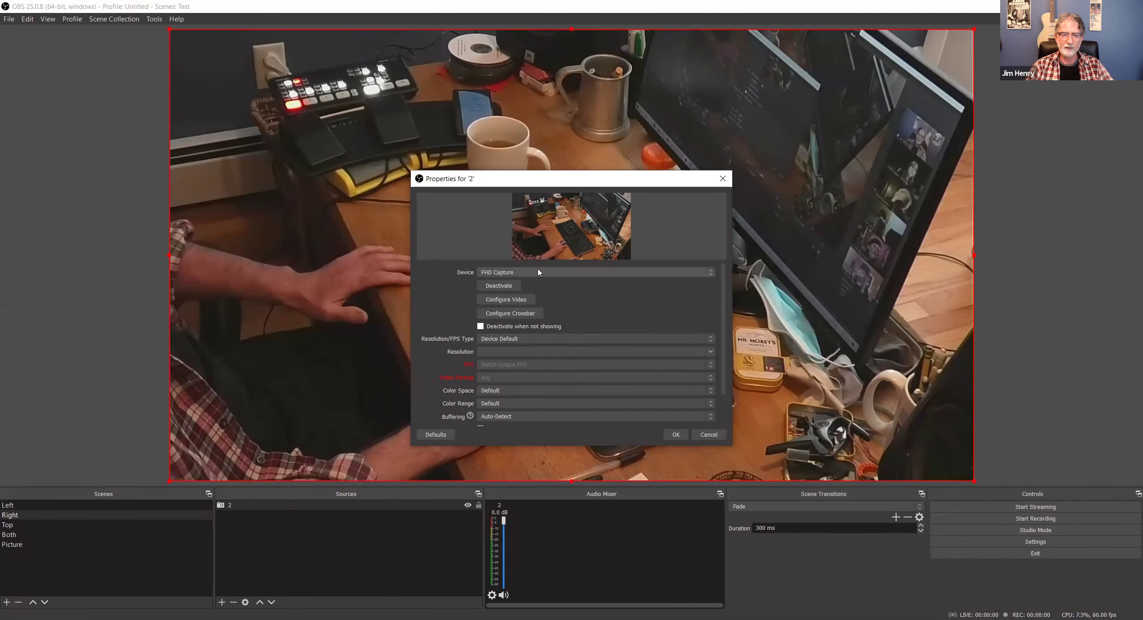
click(529, 273)
click(511, 309)
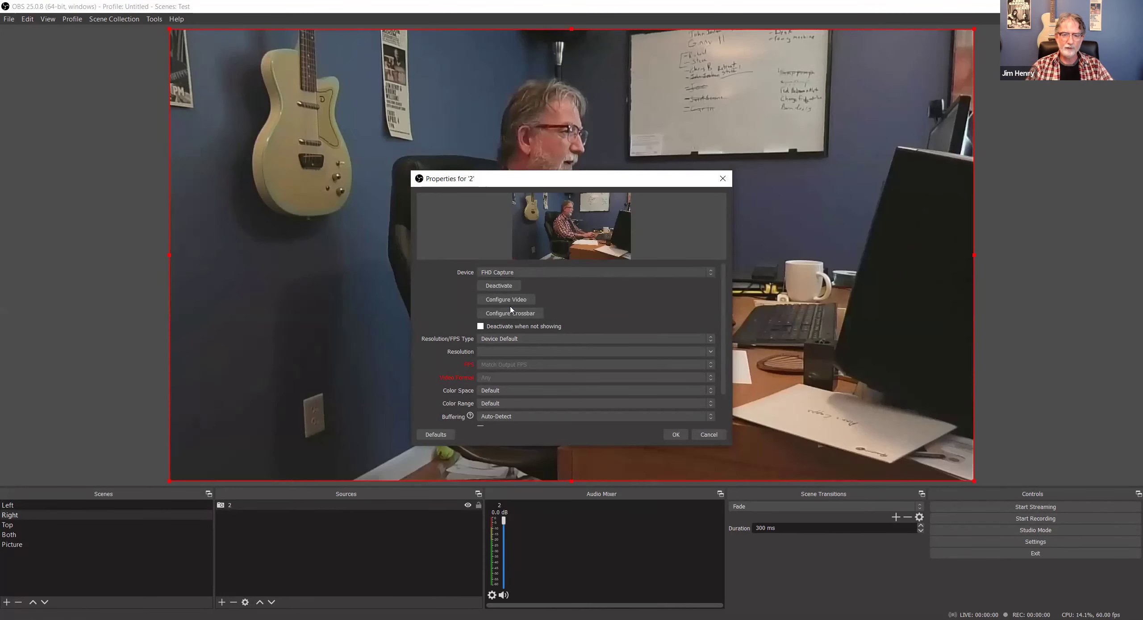
click(674, 435)
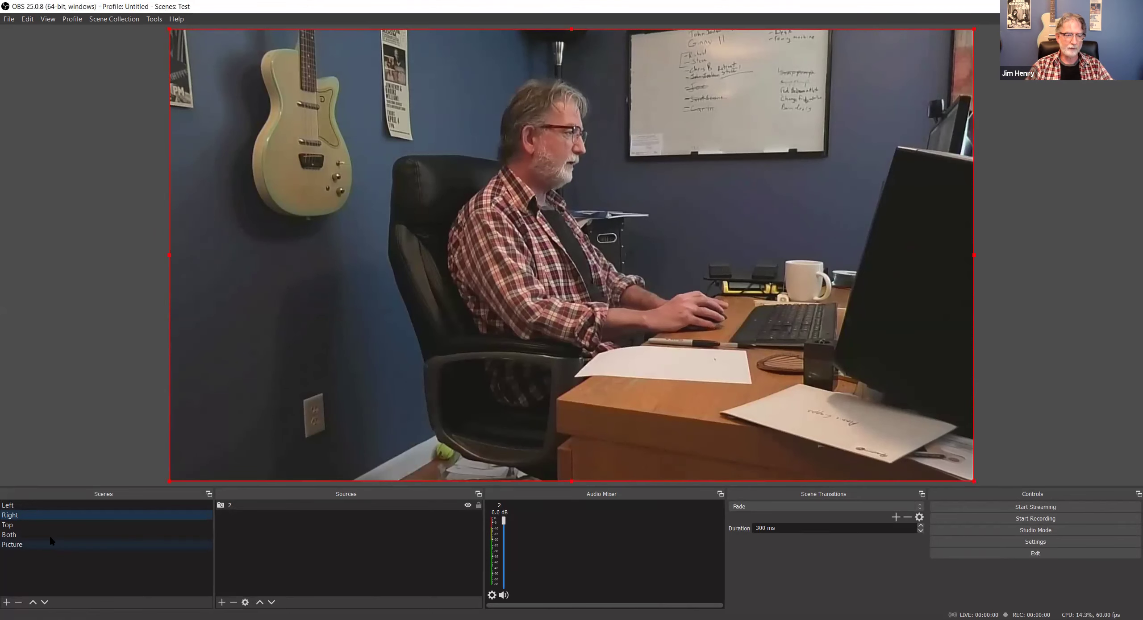
- Add a Video Capture Device source named 3 to the Top scene, using the second FHD Capture device
click(25, 525)
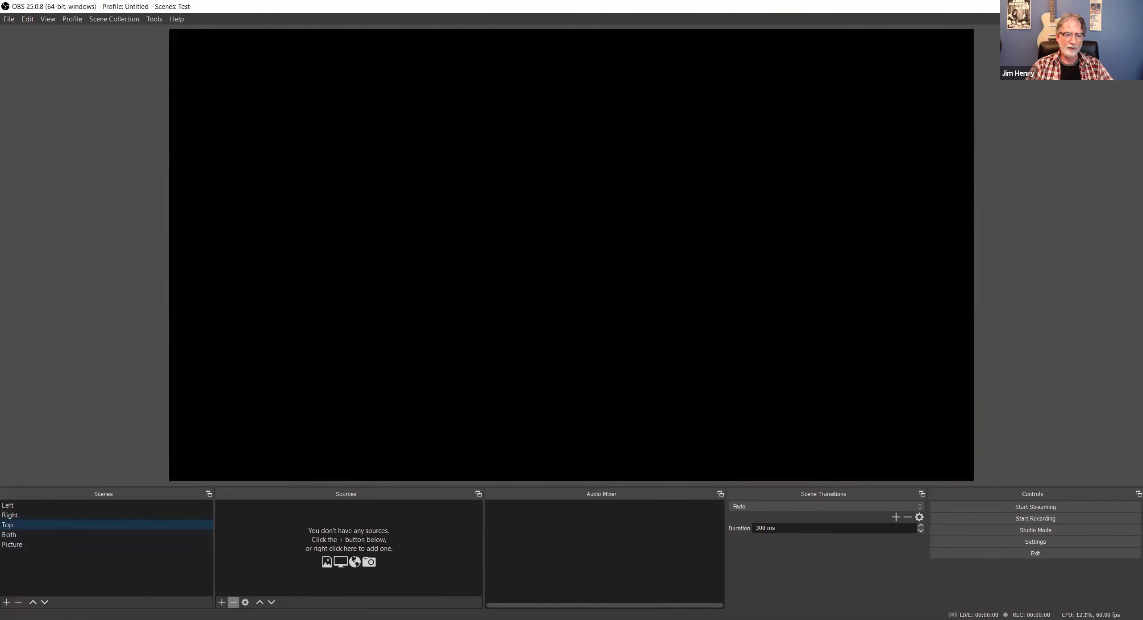
click(222, 603)
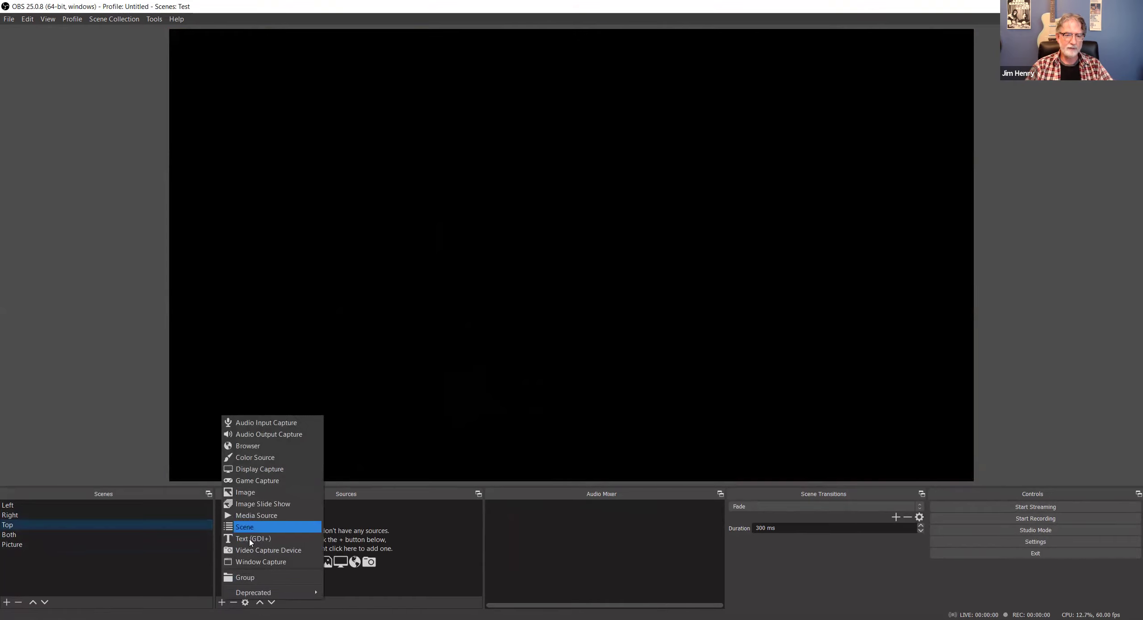
key(Return)
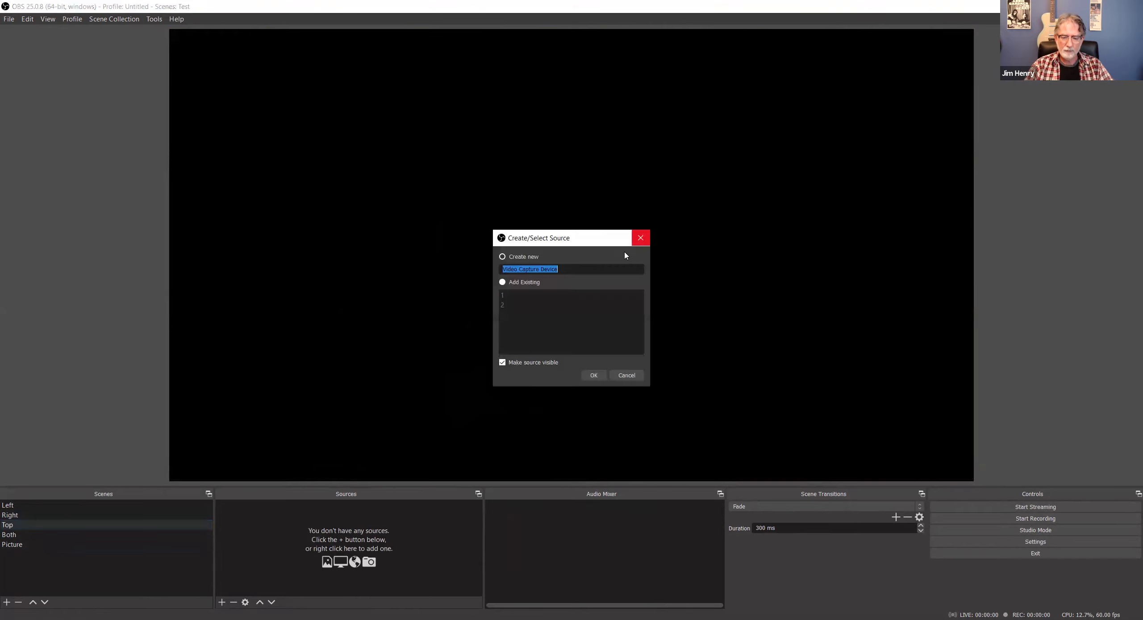
text(3)
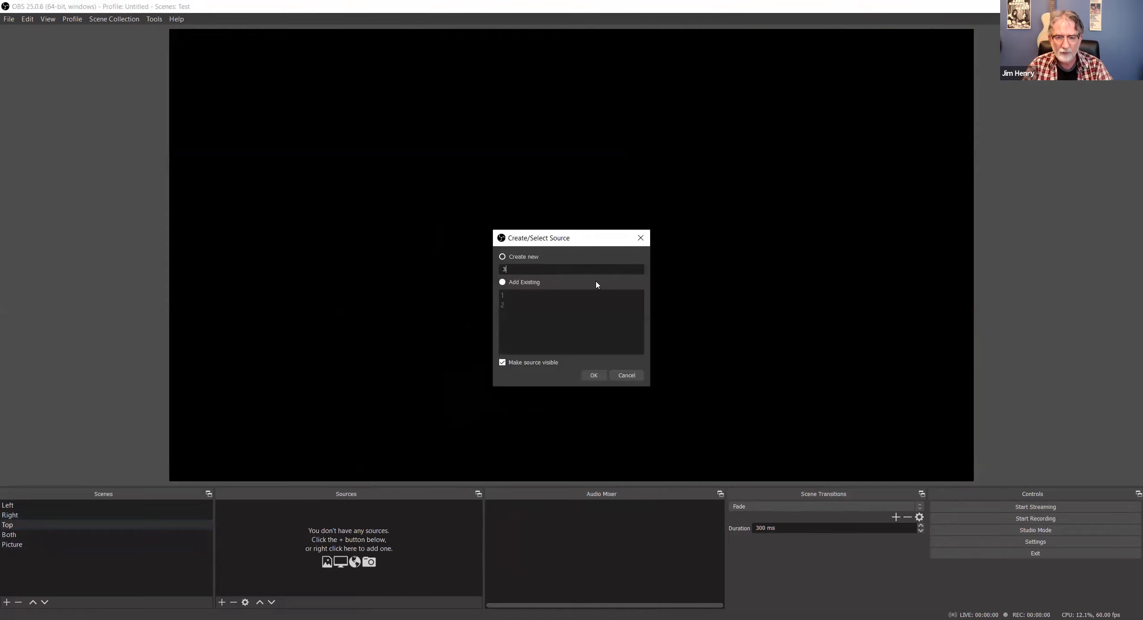
click(594, 375)
click(518, 272)
click(518, 302)
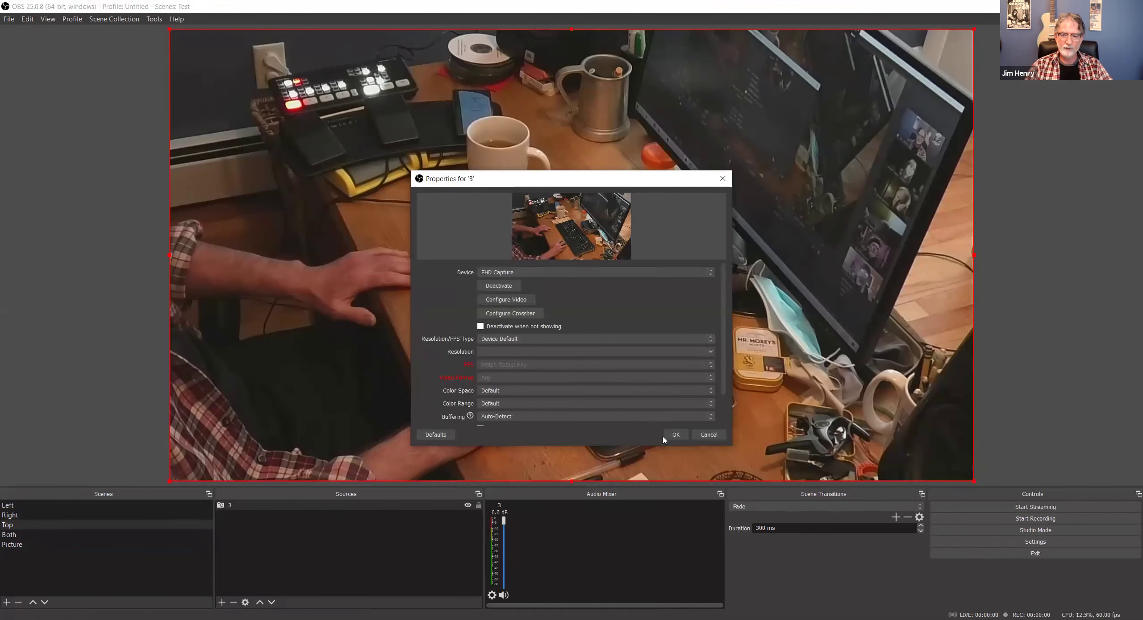
click(675, 434)
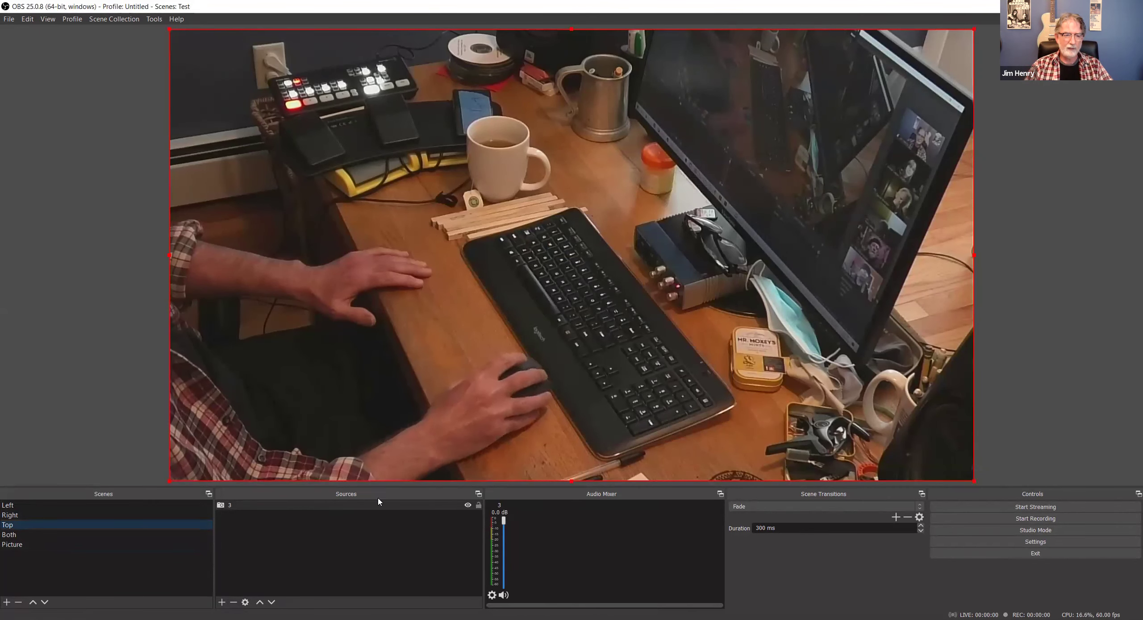
click(23, 536)
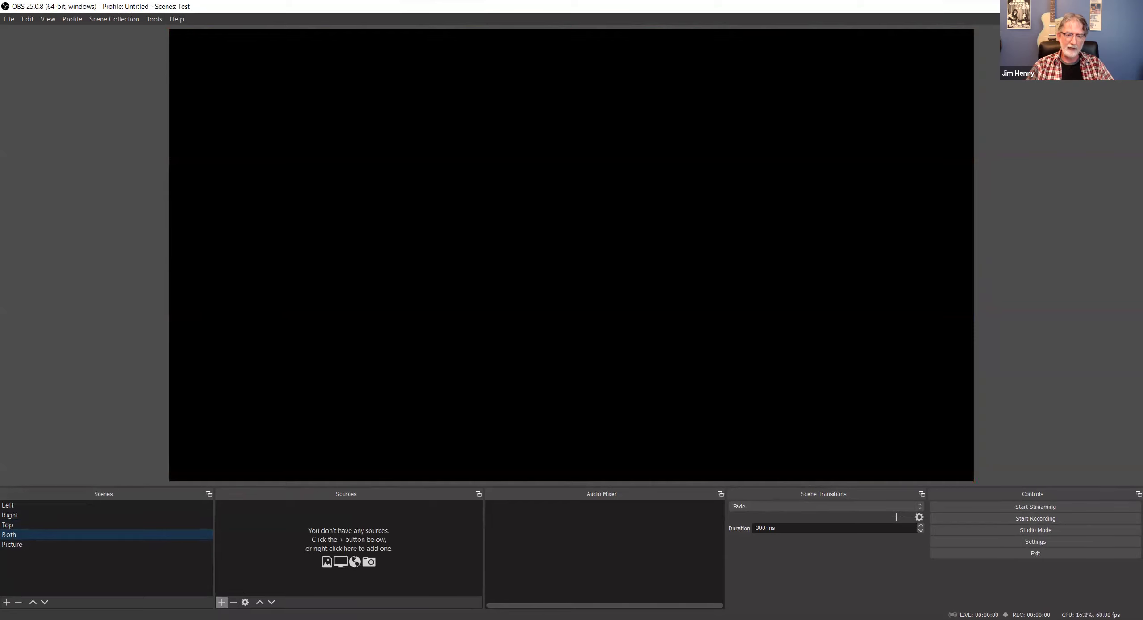
click(222, 603)
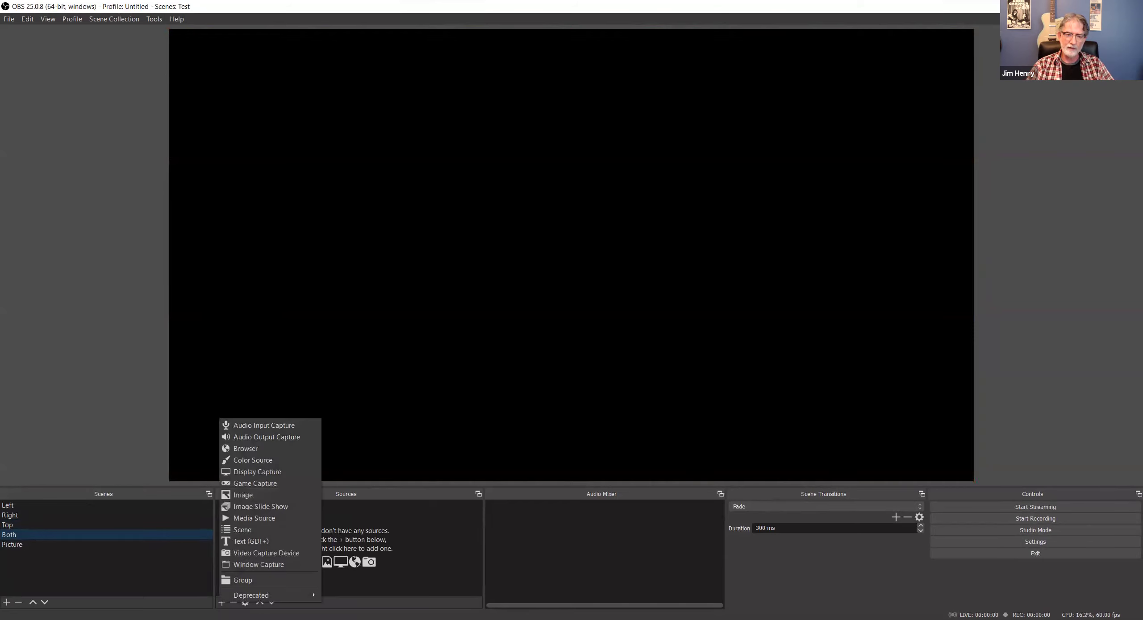
click(54, 536)
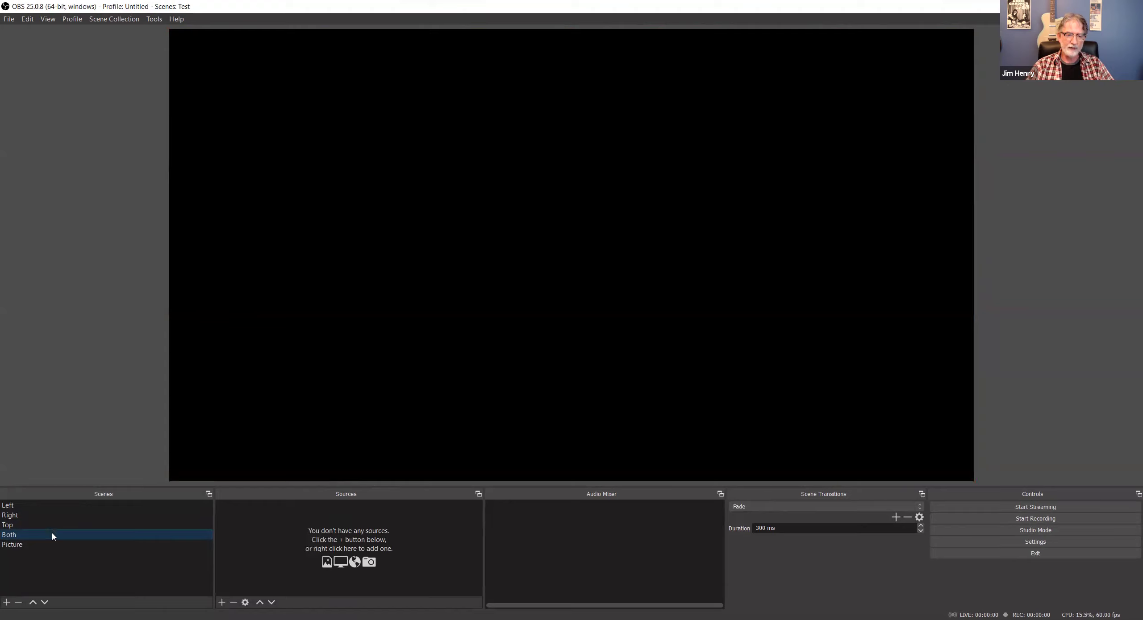
- Copy source 1 from the Left scene into Both as a reference and shrink it toward the canvas's upper-right corner to about 60% width
click(10, 506)
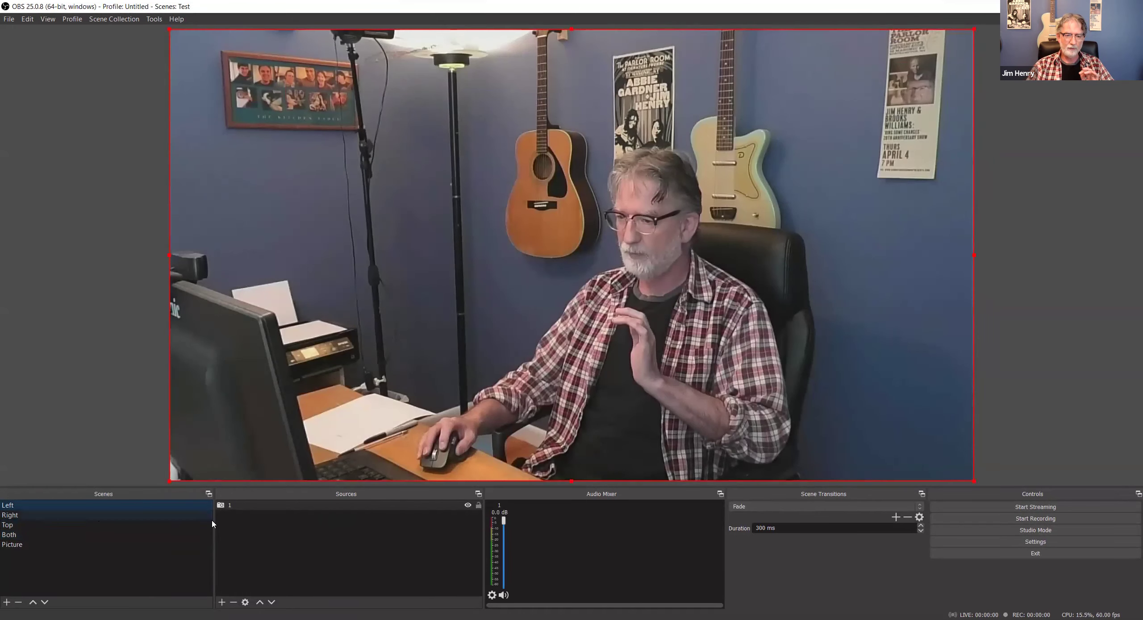
right_click(250, 508)
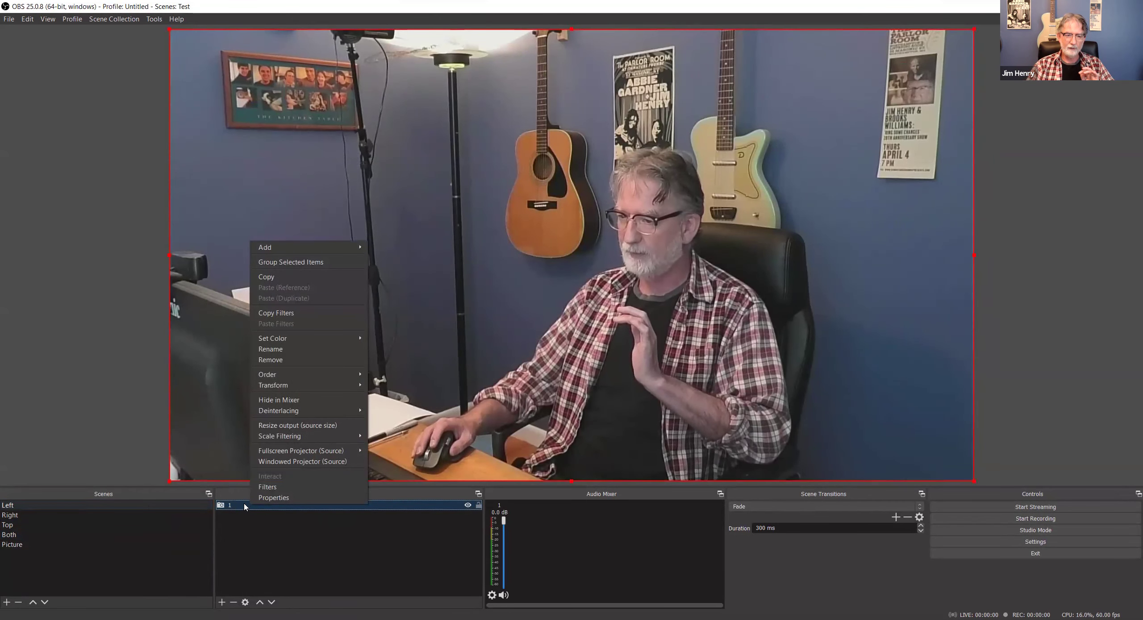
click(289, 278)
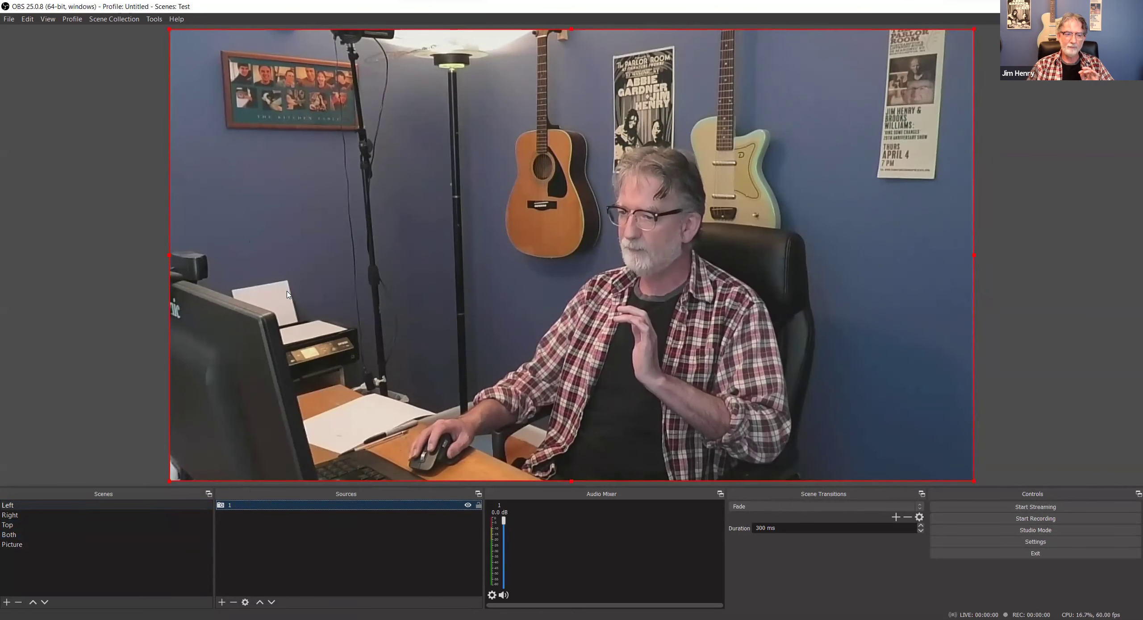
click(8, 538)
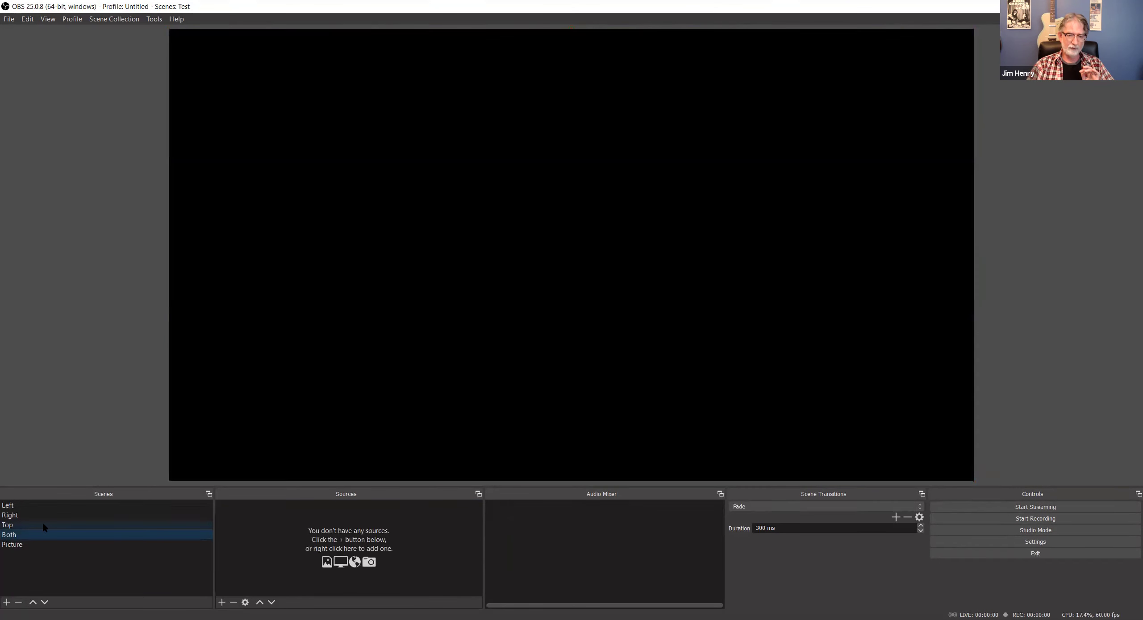
right_click(255, 537)
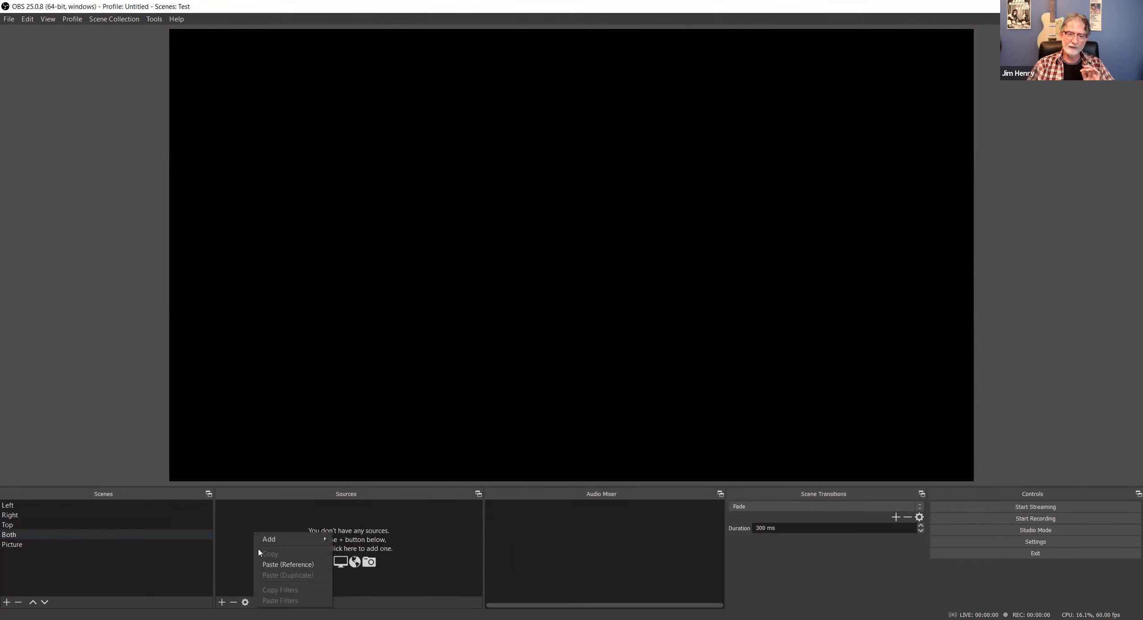
click(274, 565)
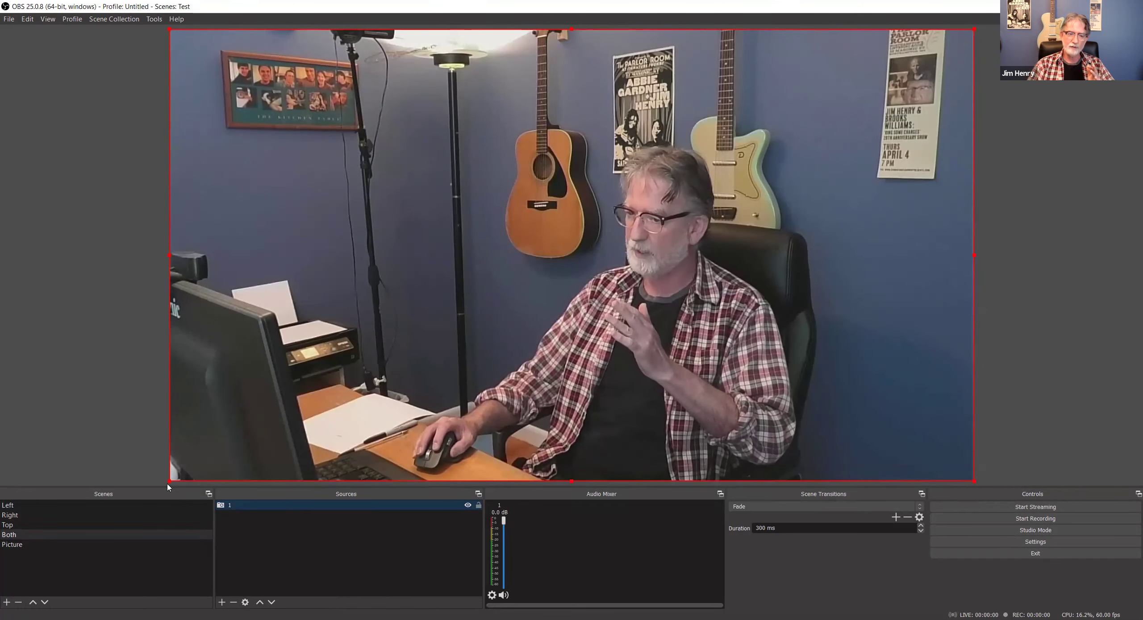
drag(166, 483, 719, 310)
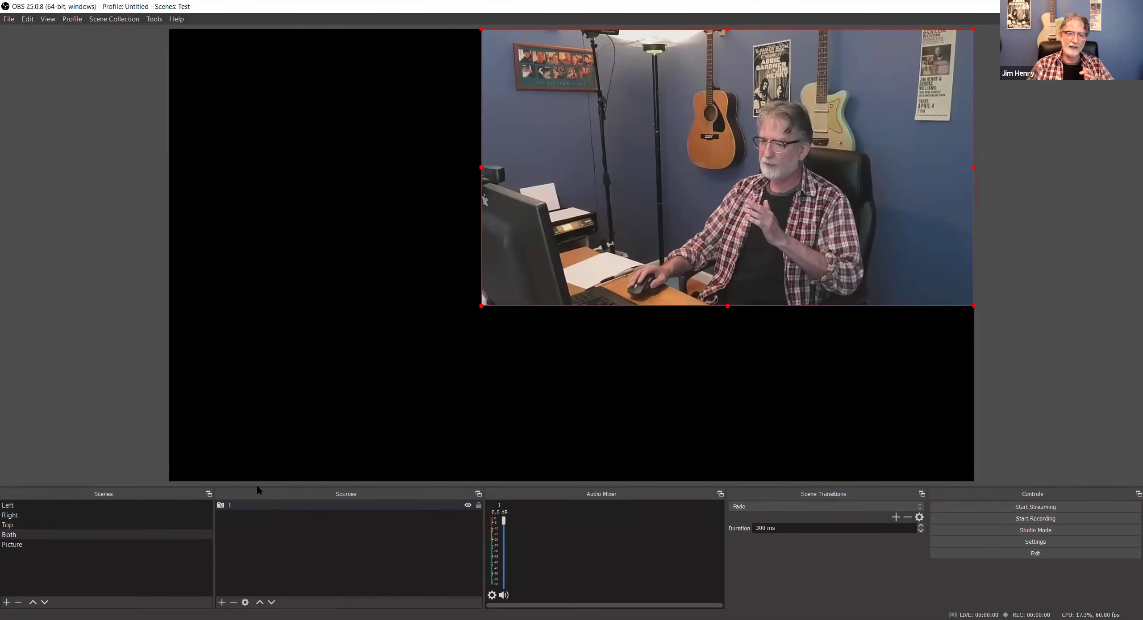
- Copy source 2 from the Right scene into Both as a reference and try to shrink it into the canvas's left half
click(19, 516)
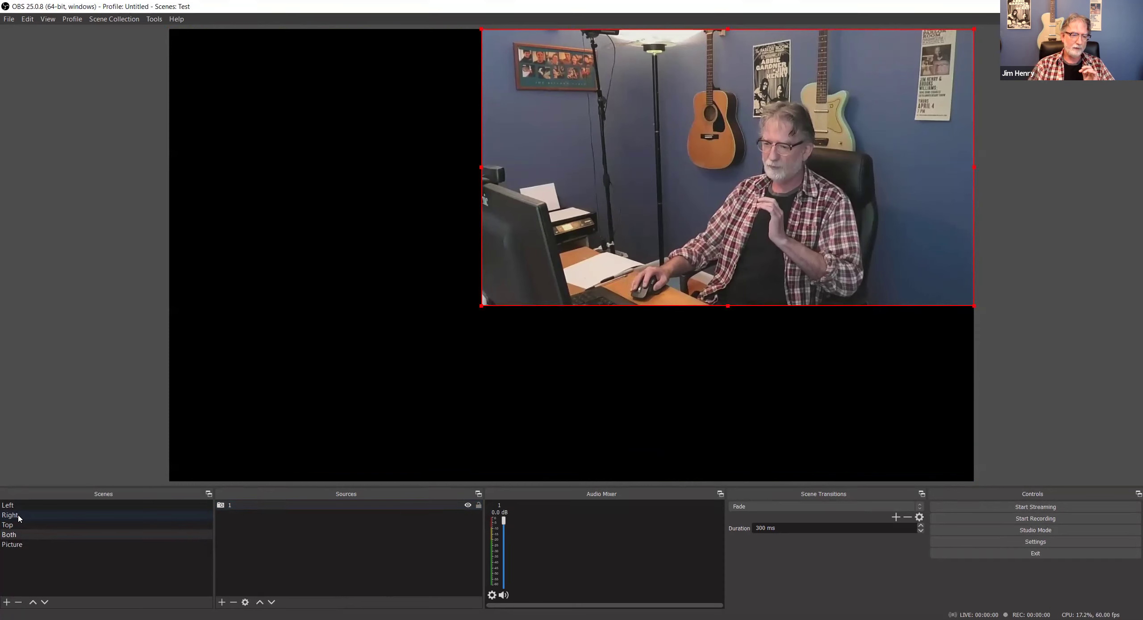
click(18, 516)
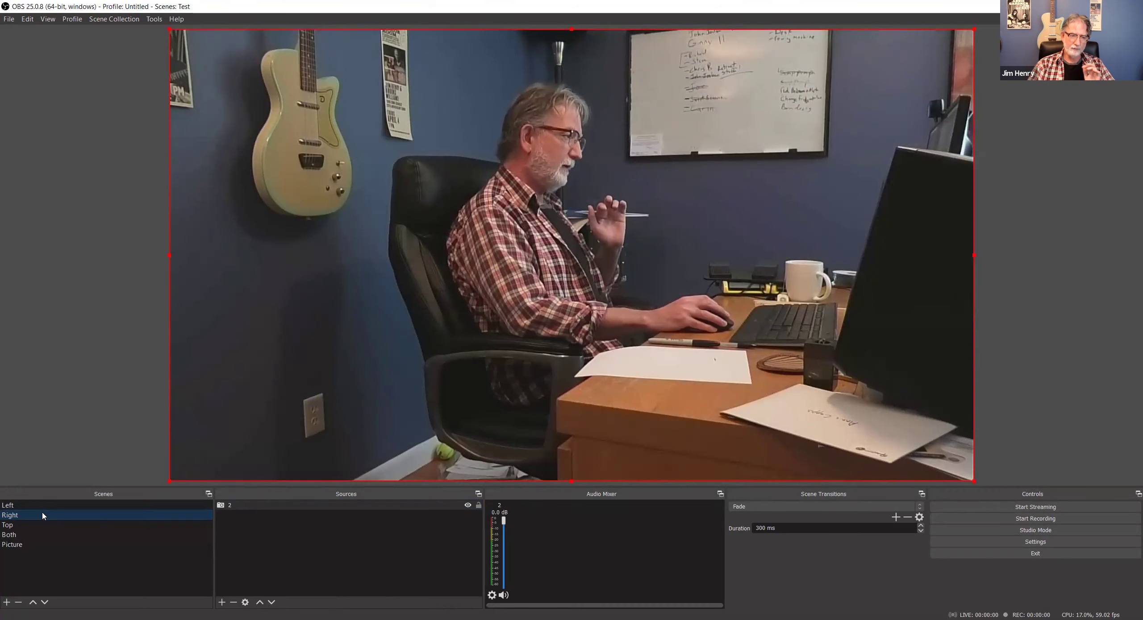
right_click(240, 507)
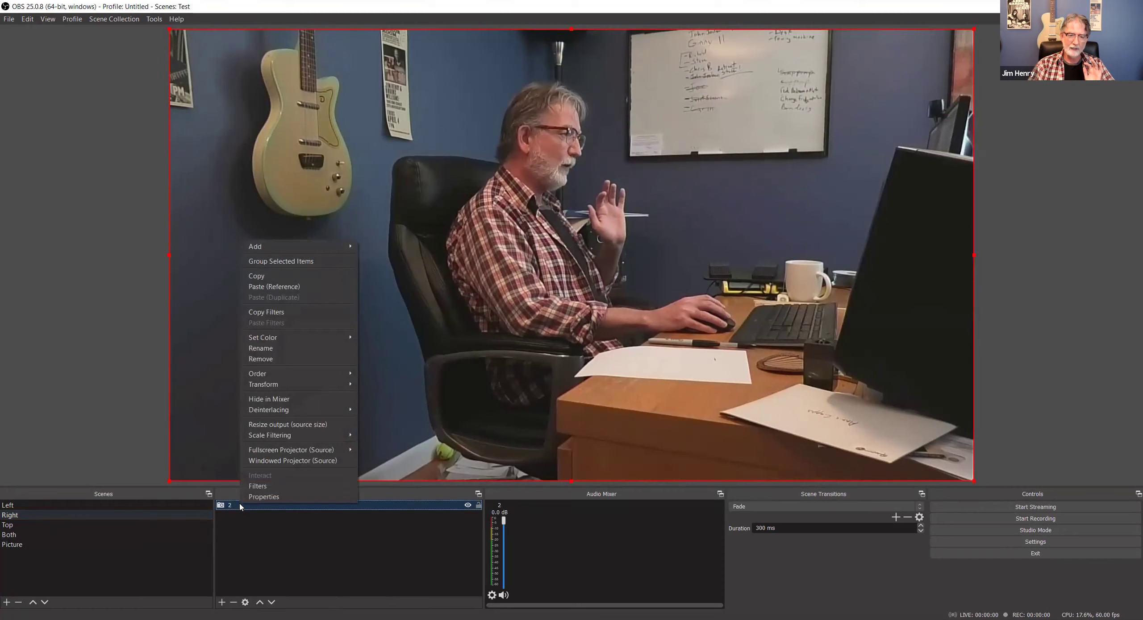
click(261, 279)
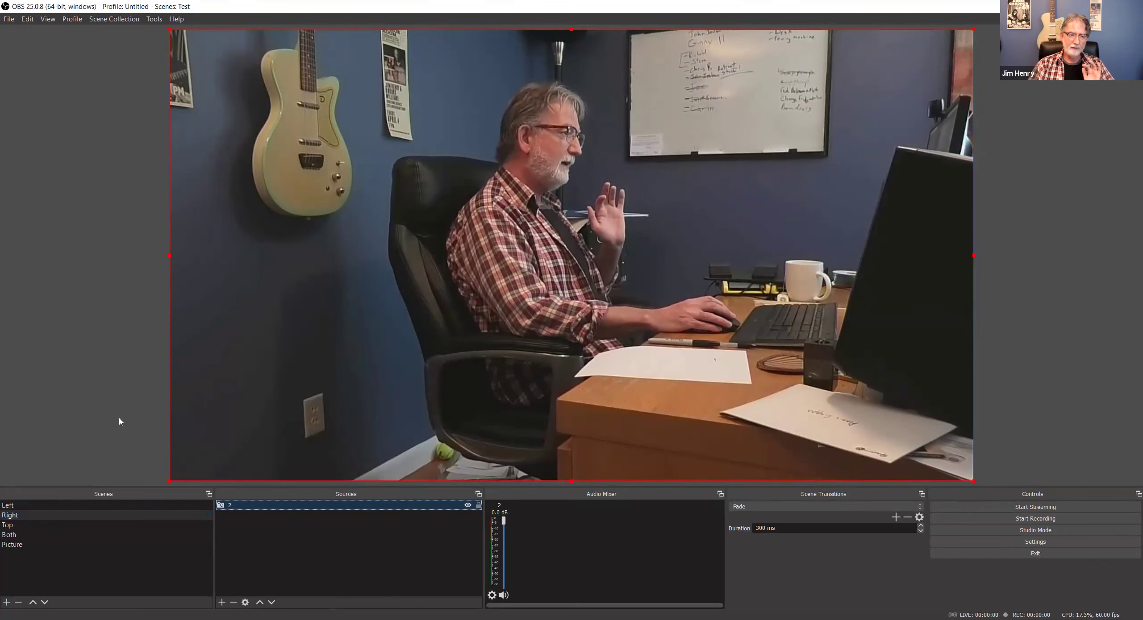
click(14, 535)
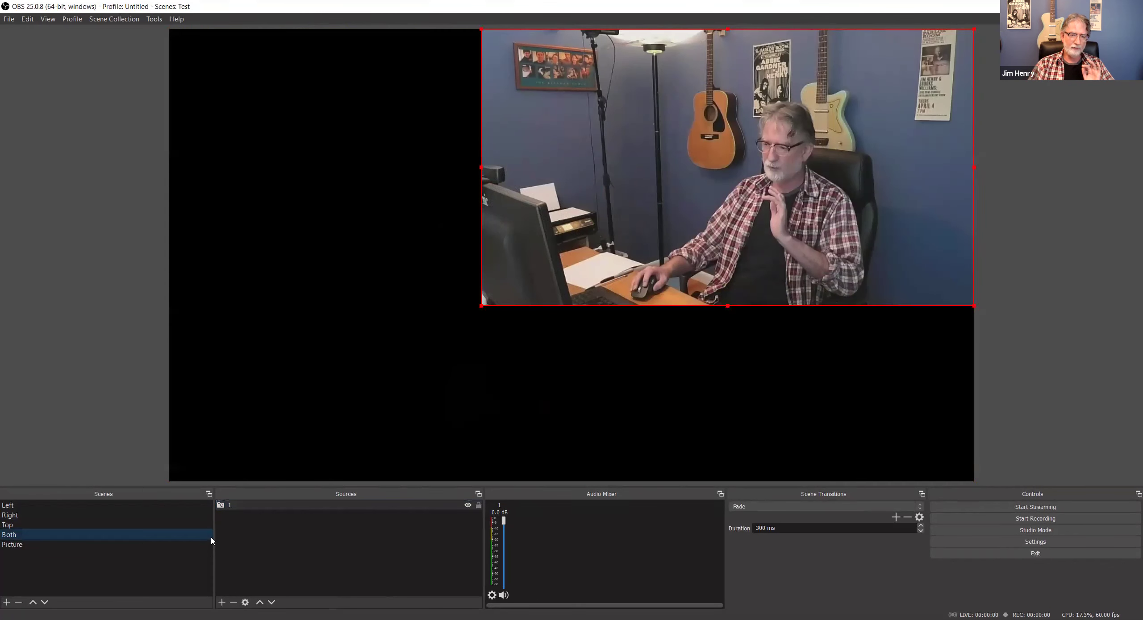
right_click(233, 530)
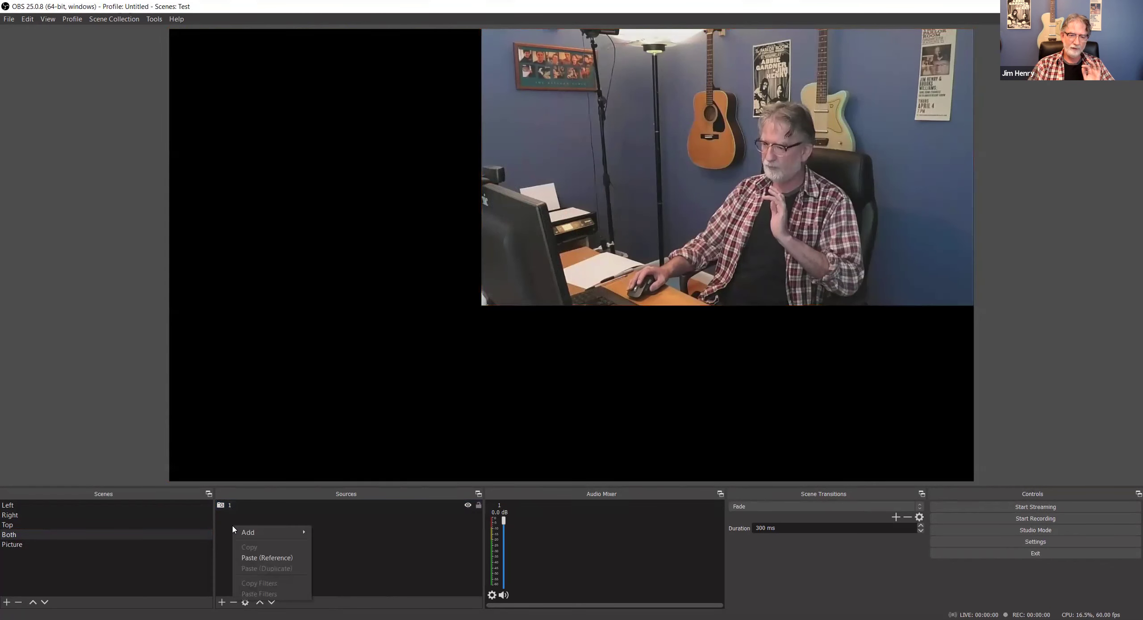
click(247, 559)
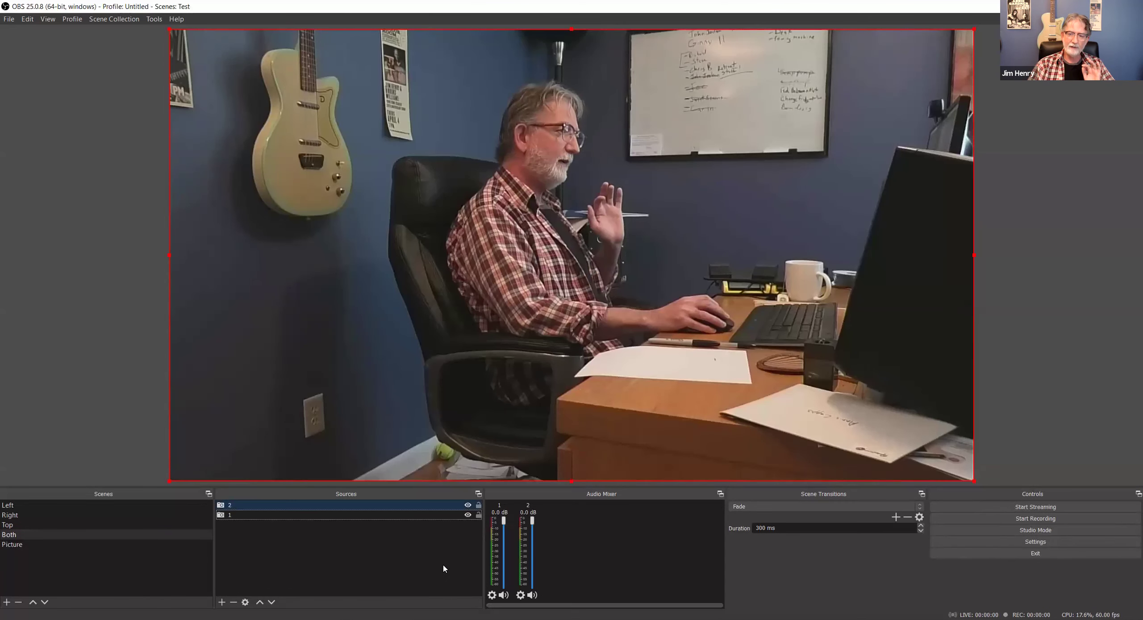
drag(969, 486, 230, 314)
drag(173, 257, 399, 324)
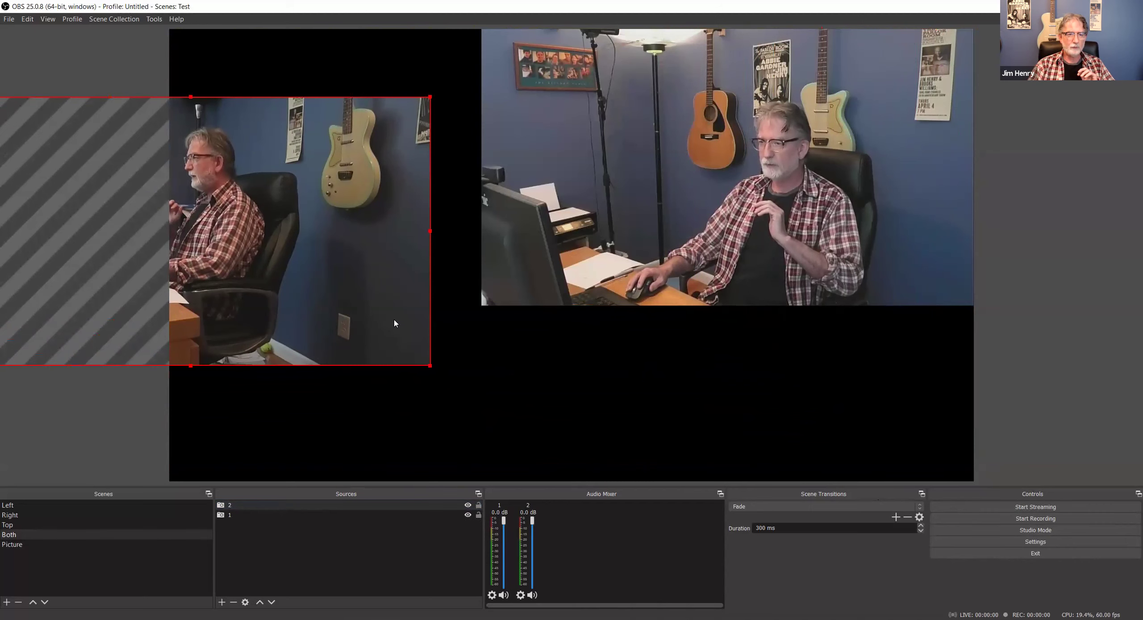
- Remove the mirrored source 2 from the Both scene
click(243, 515)
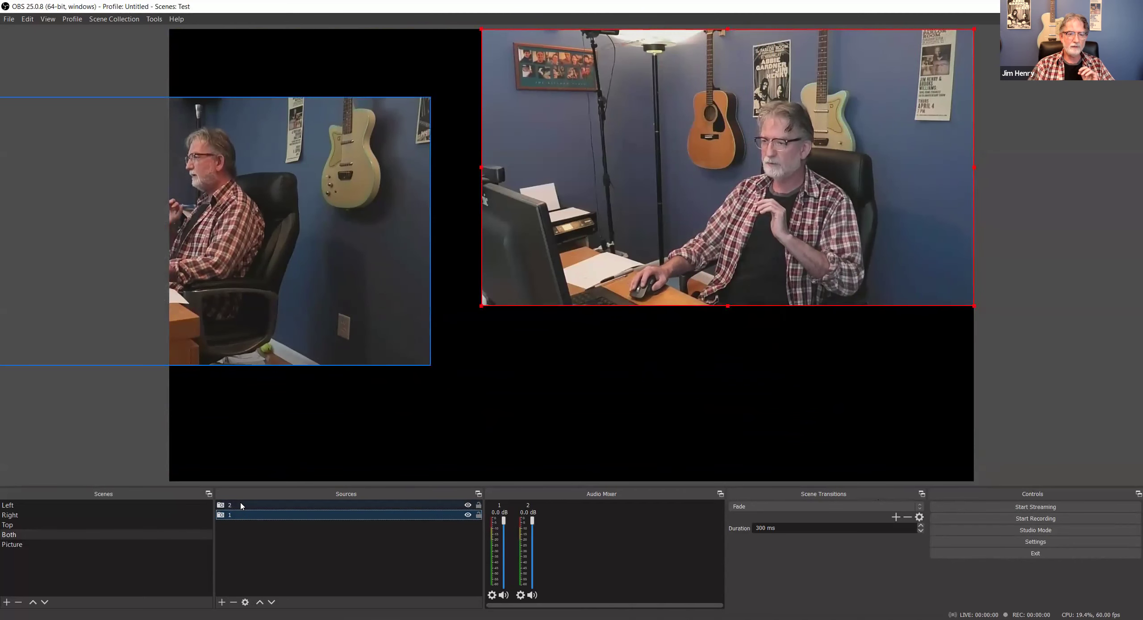
click(239, 507)
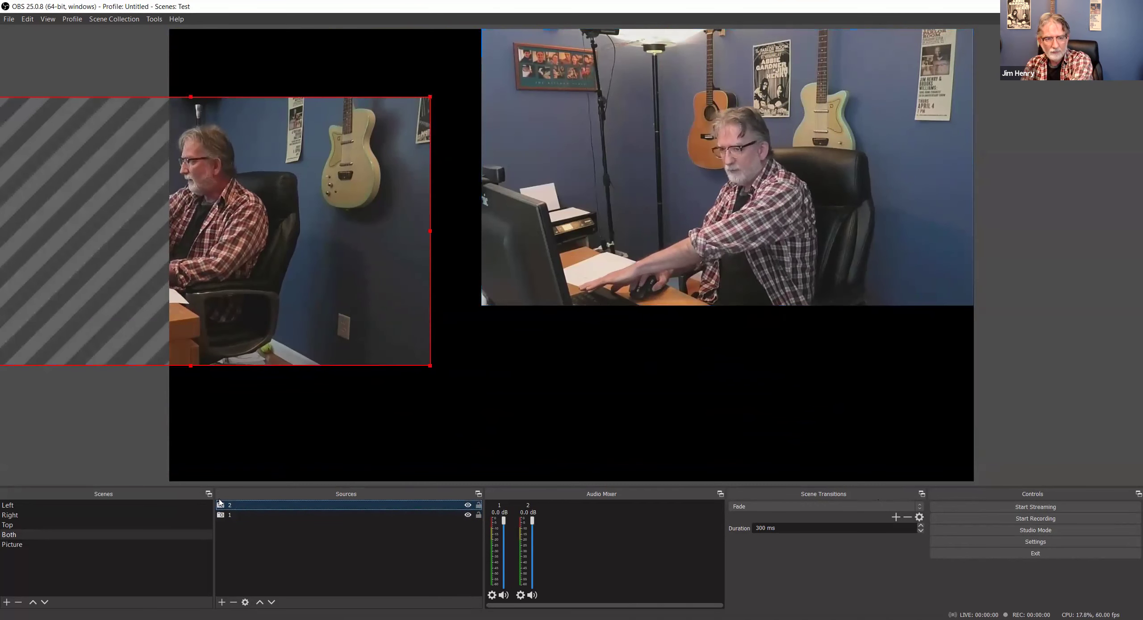
key(Delete)
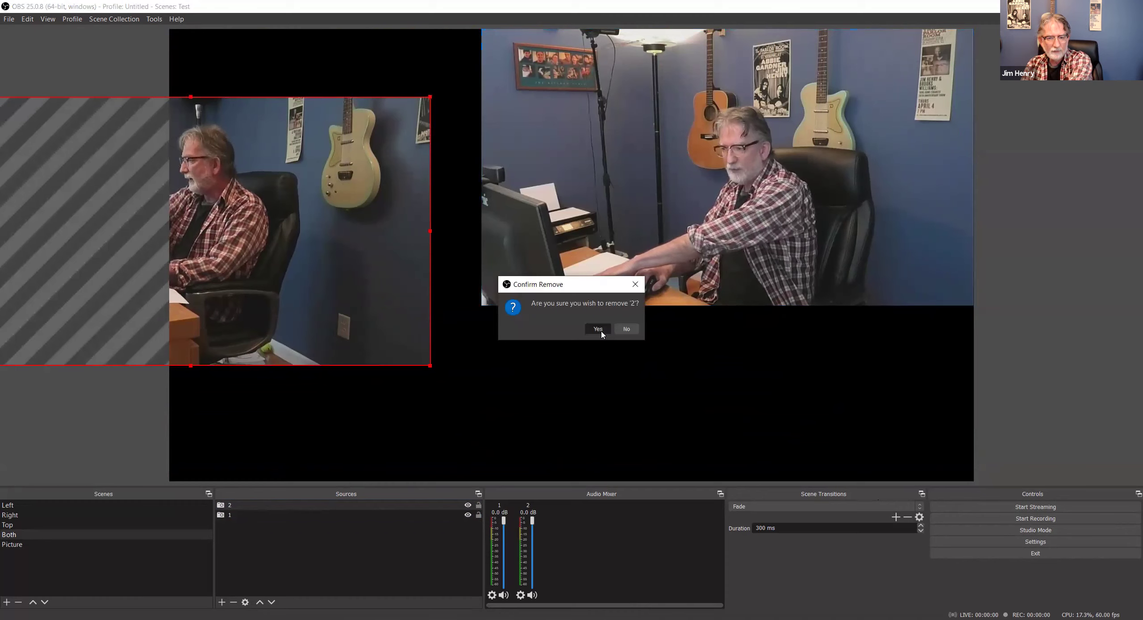
click(597, 329)
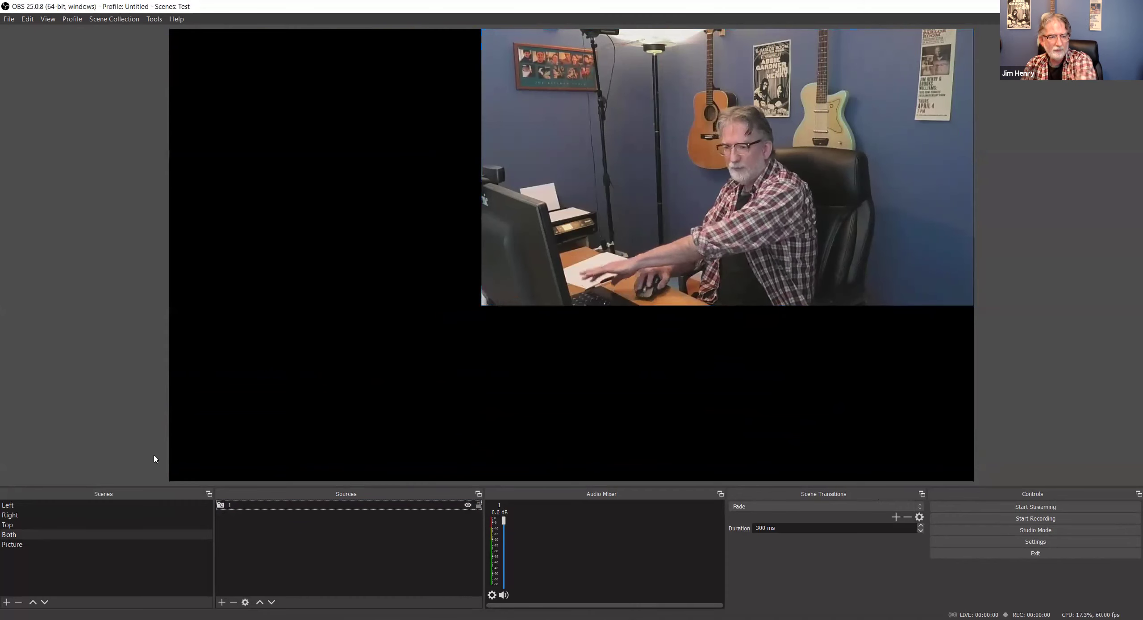
- Copy source 2 from the Right scene and paste it into the Both scene as a reference
click(14, 516)
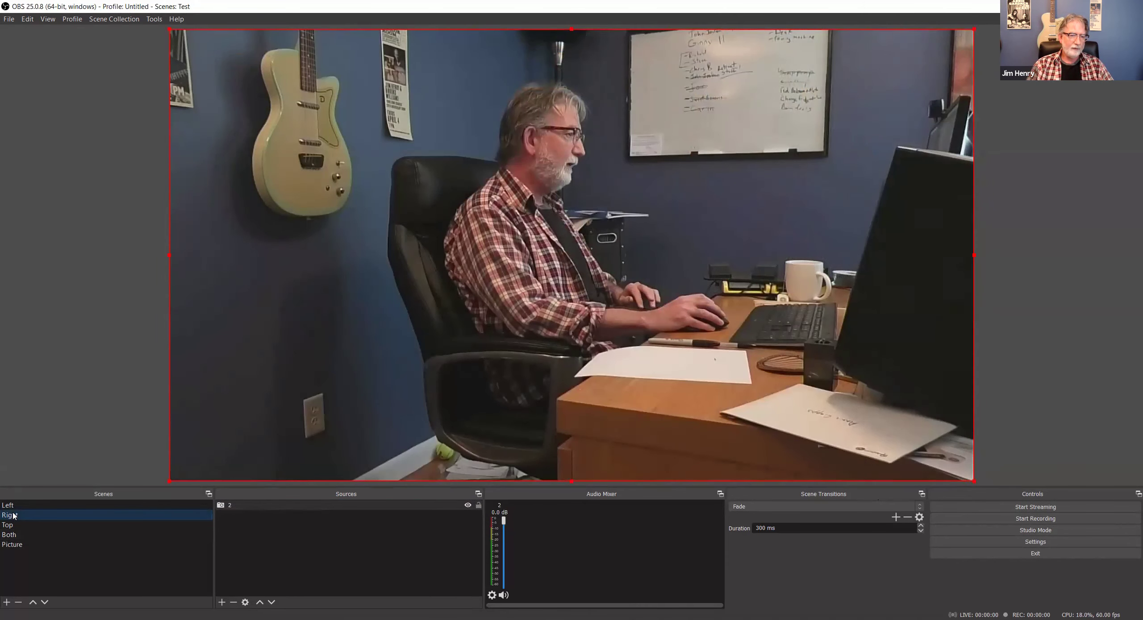
click(255, 506)
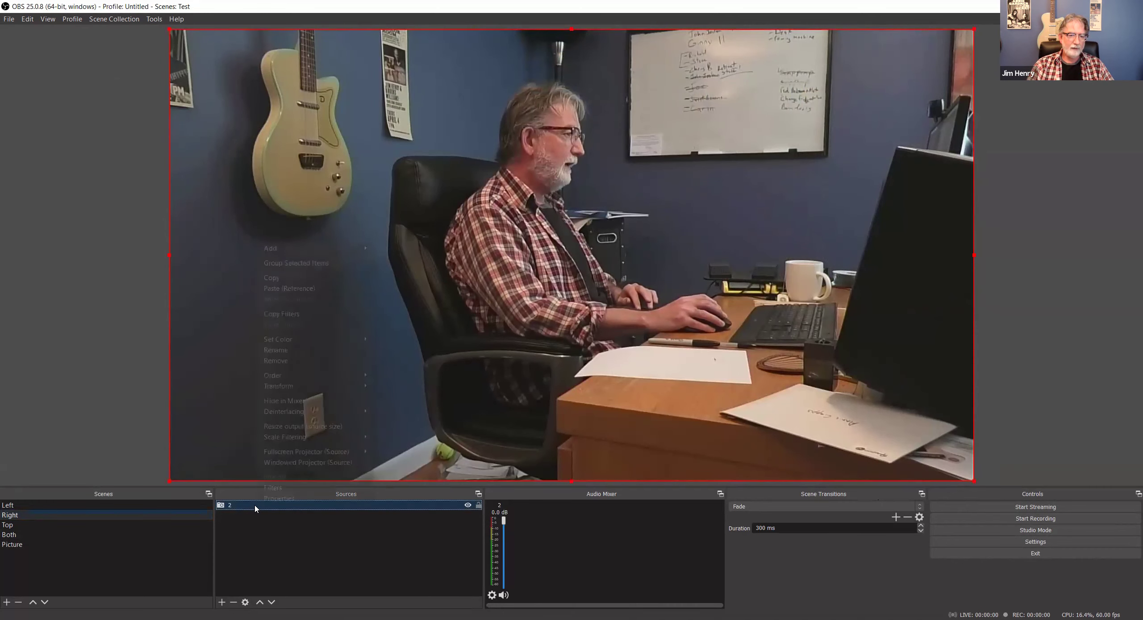
right_click(257, 507)
click(274, 277)
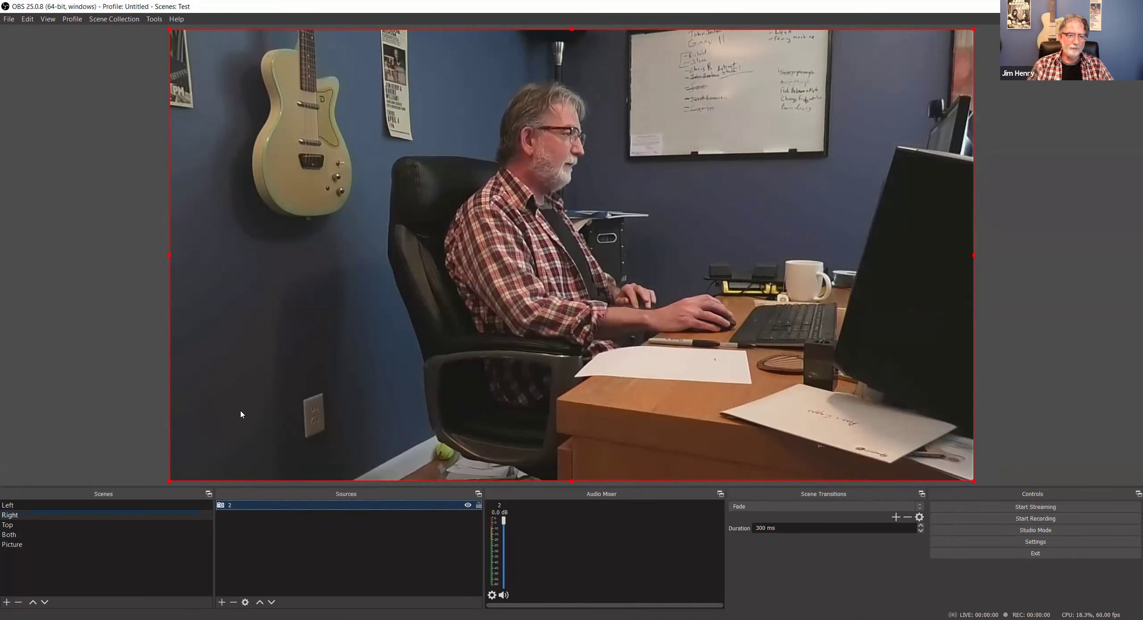
click(50, 534)
right_click(262, 532)
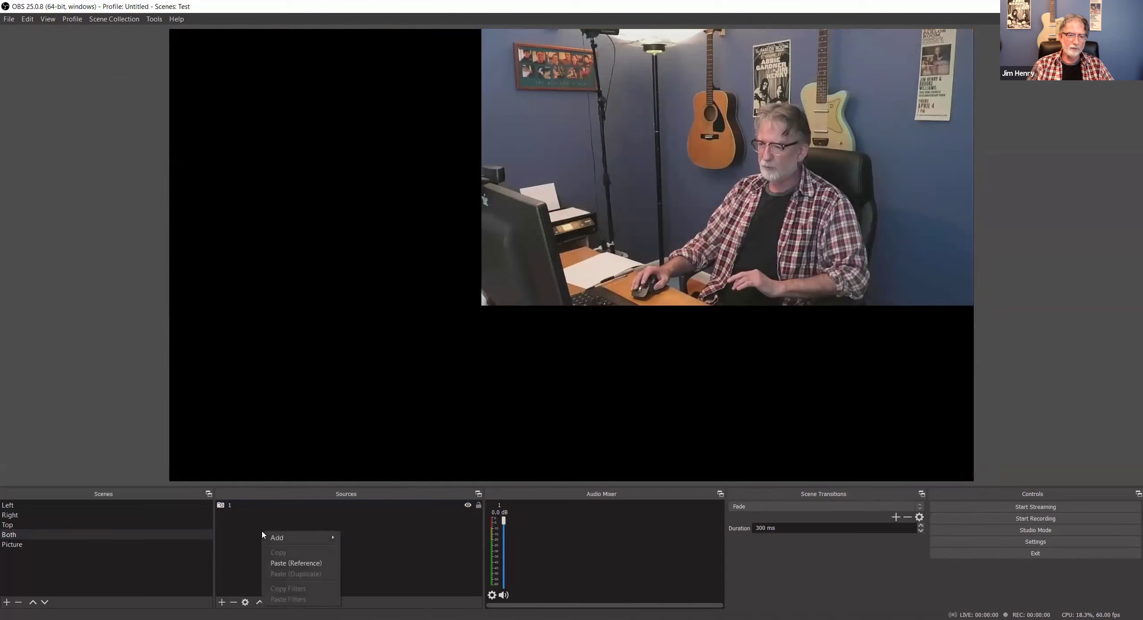
click(278, 556)
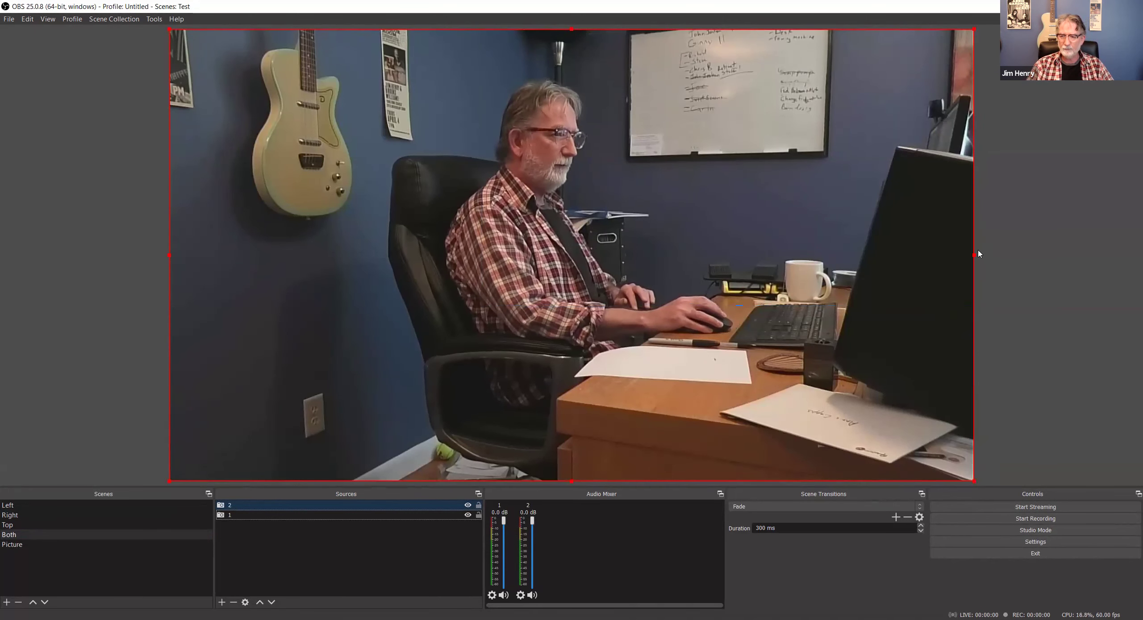
- Shrink source 2 to about 45% and source 1 to about 54% of the canvas width, arranging them side by side, 2 on the left
drag(974, 259, 534, 224)
drag(369, 207, 374, 335)
drag(814, 239, 836, 325)
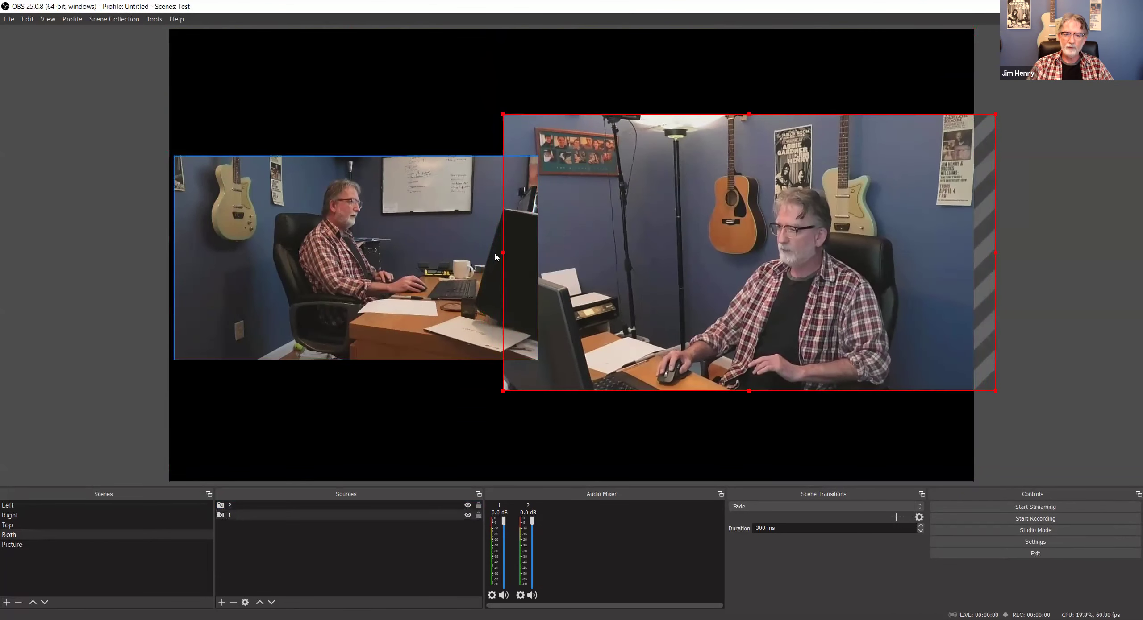
drag(502, 256, 558, 258)
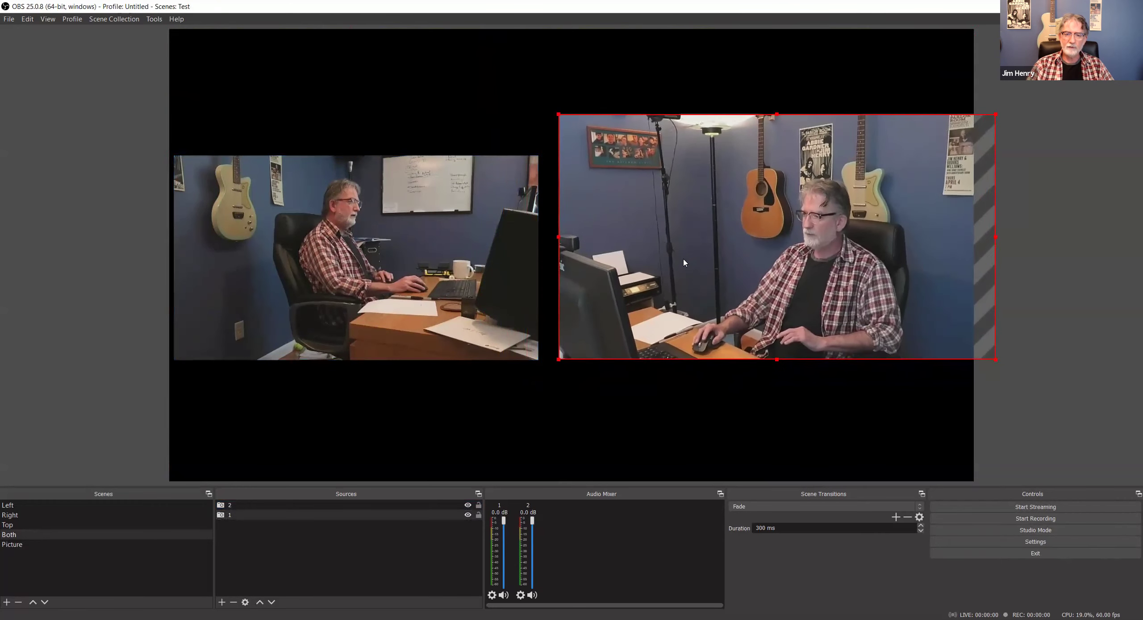
drag(692, 251, 679, 274)
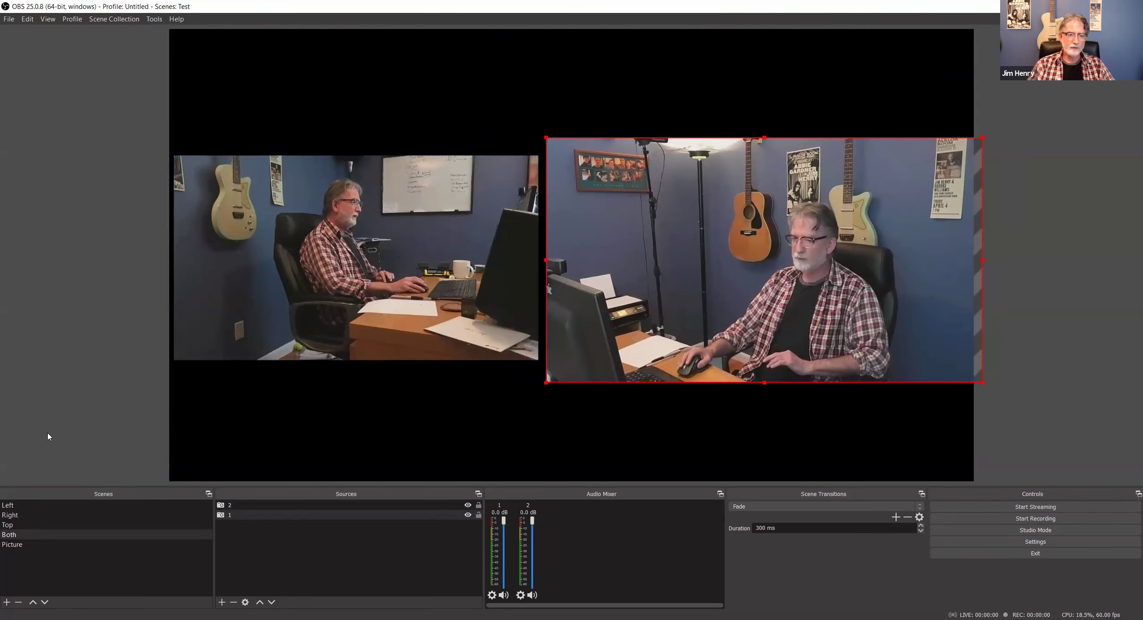
- Switch through the Left, Right, Top and Both scenes to check their camera views
click(28, 505)
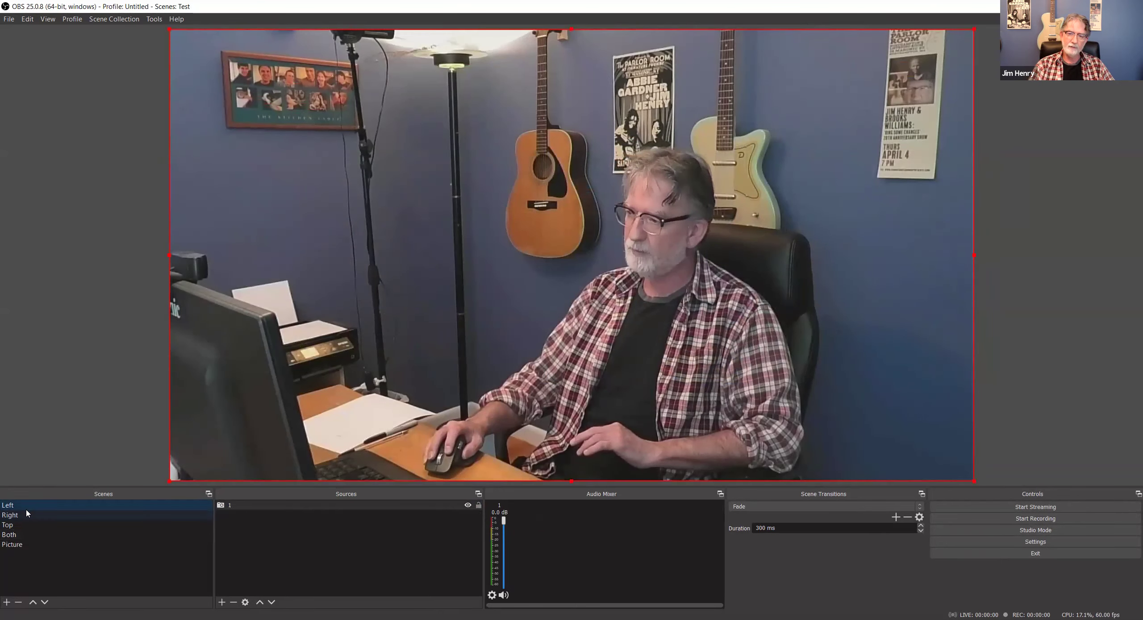
click(27, 514)
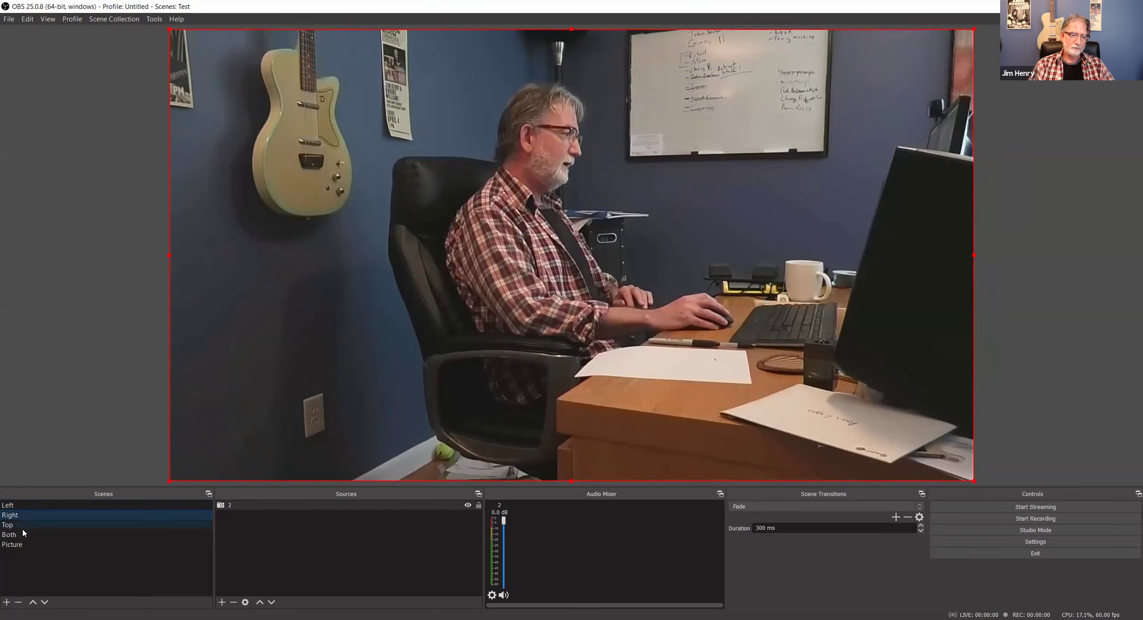
click(23, 529)
click(25, 535)
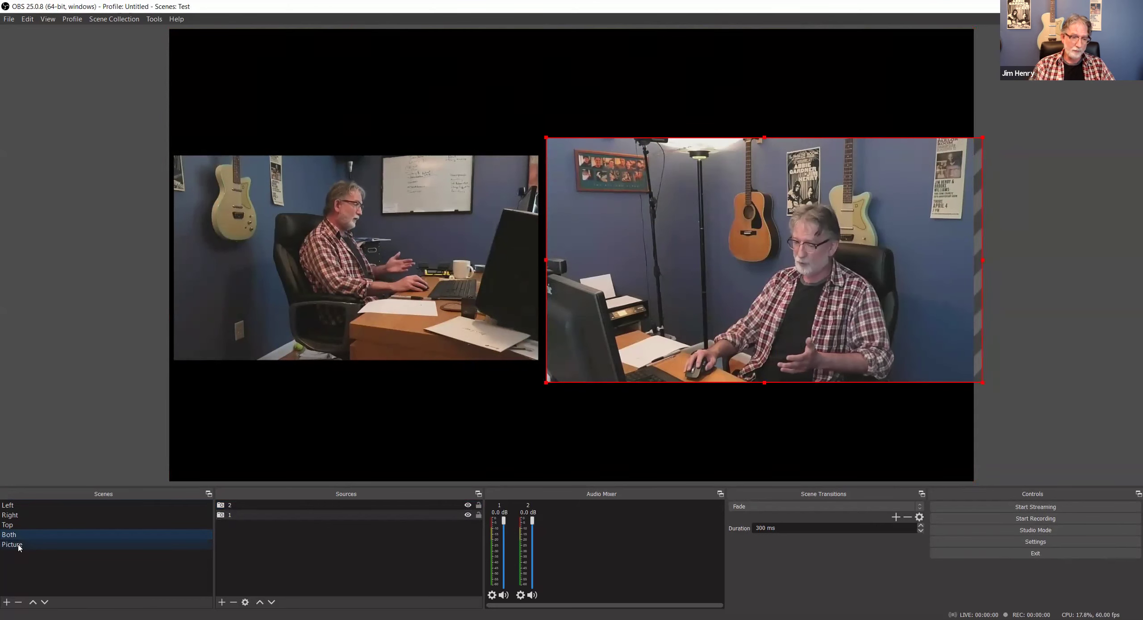
- Add a new Image source named Image to the Picture scene
click(19, 545)
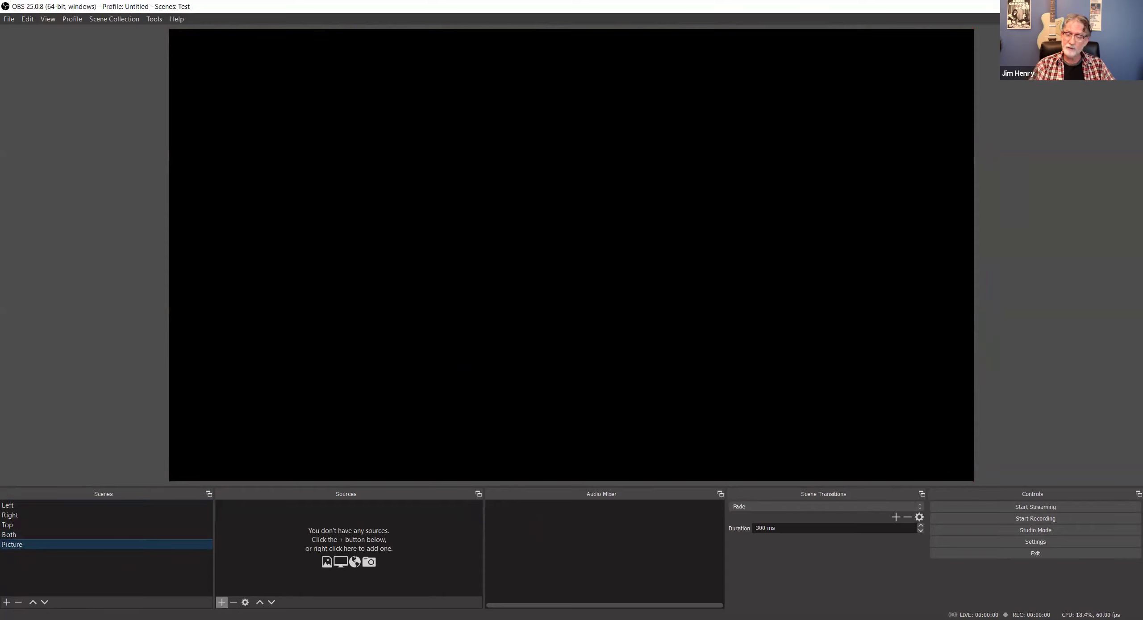
click(223, 602)
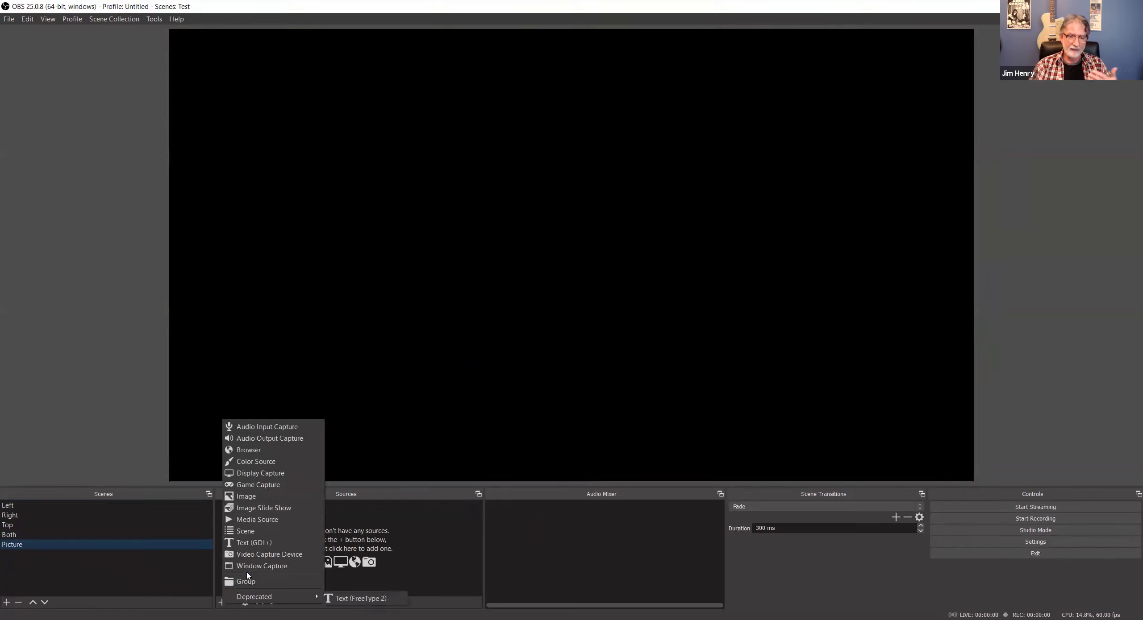
click(249, 499)
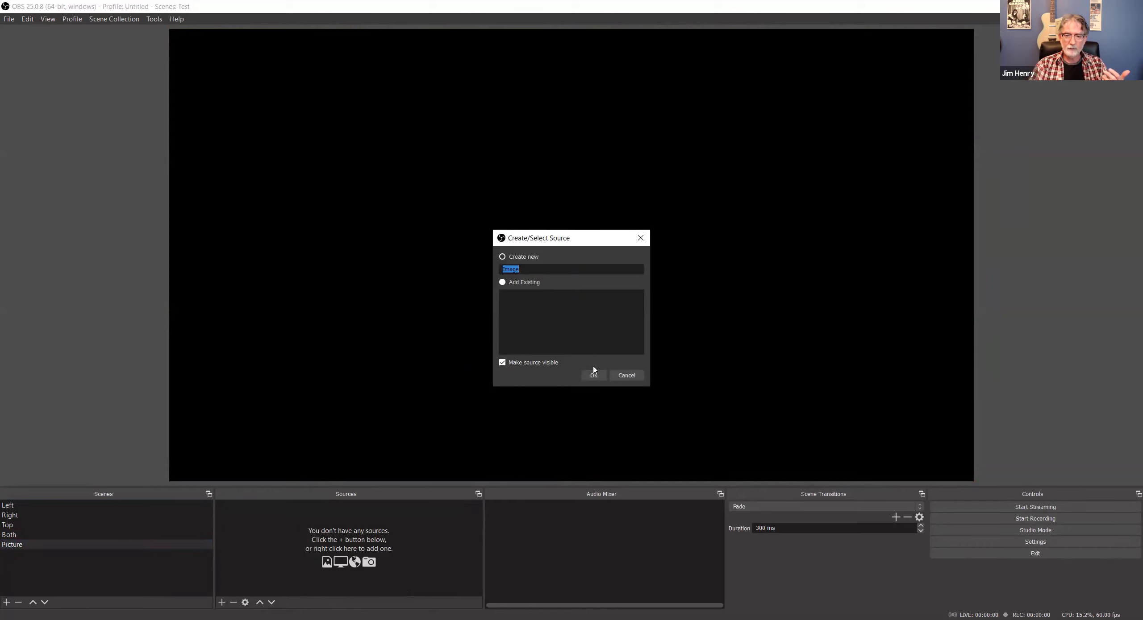
key(Return)
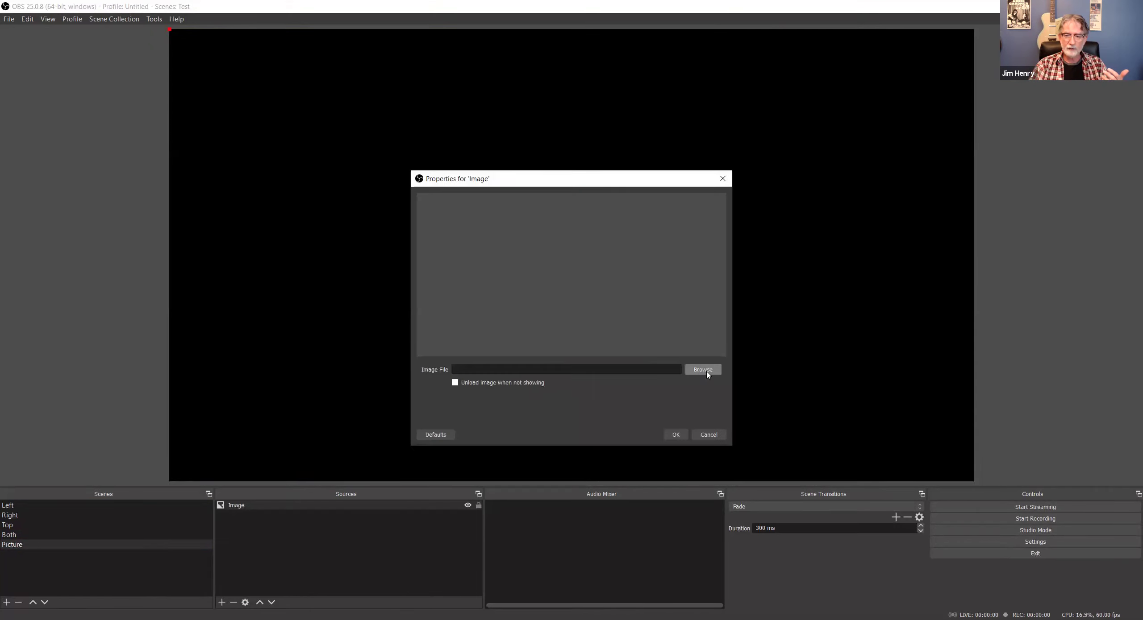
- Load puppy.jpg from the Desktop into the Image source and move the picture to about the middle of the canvas
click(706, 373)
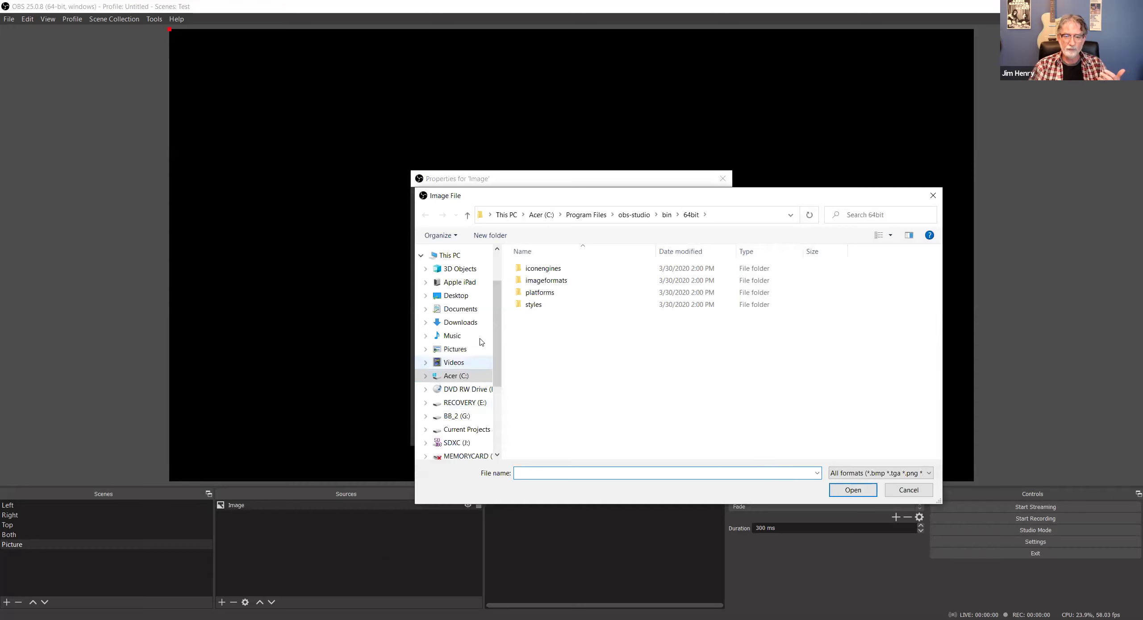
click(458, 310)
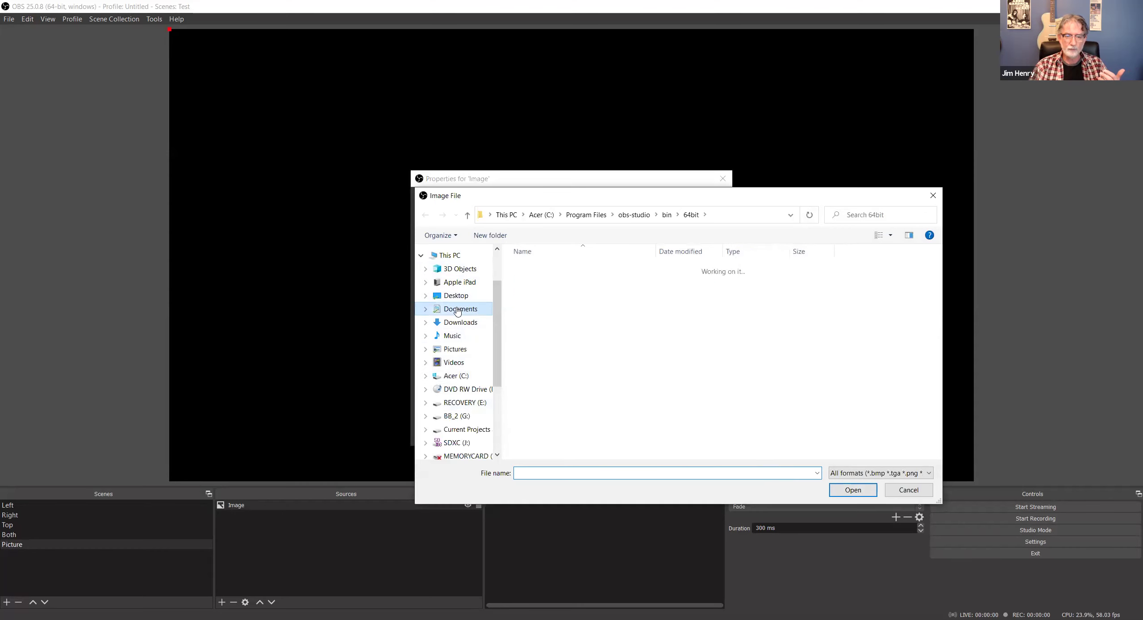
scroll(577, 394, down, 2)
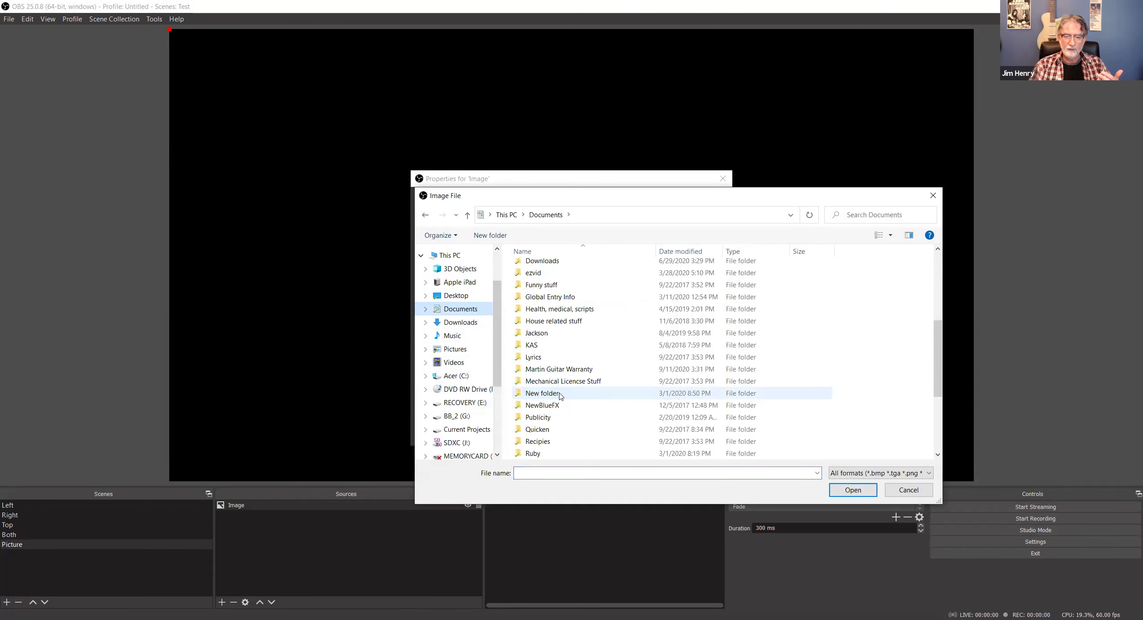
click(457, 296)
scroll(600, 396, down, 5)
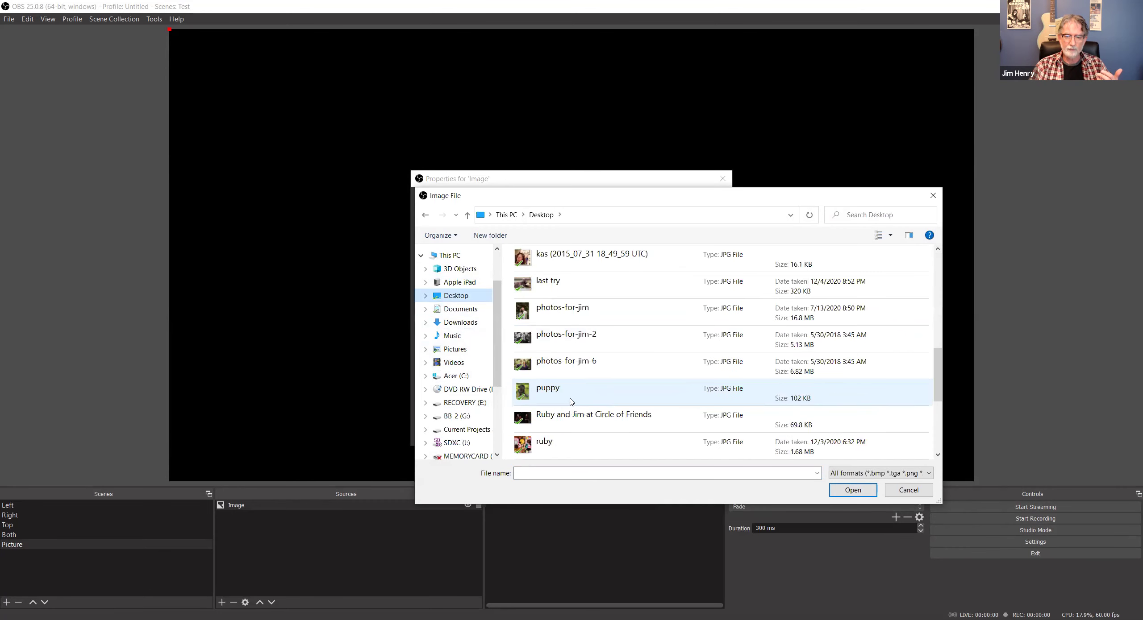
click(552, 387)
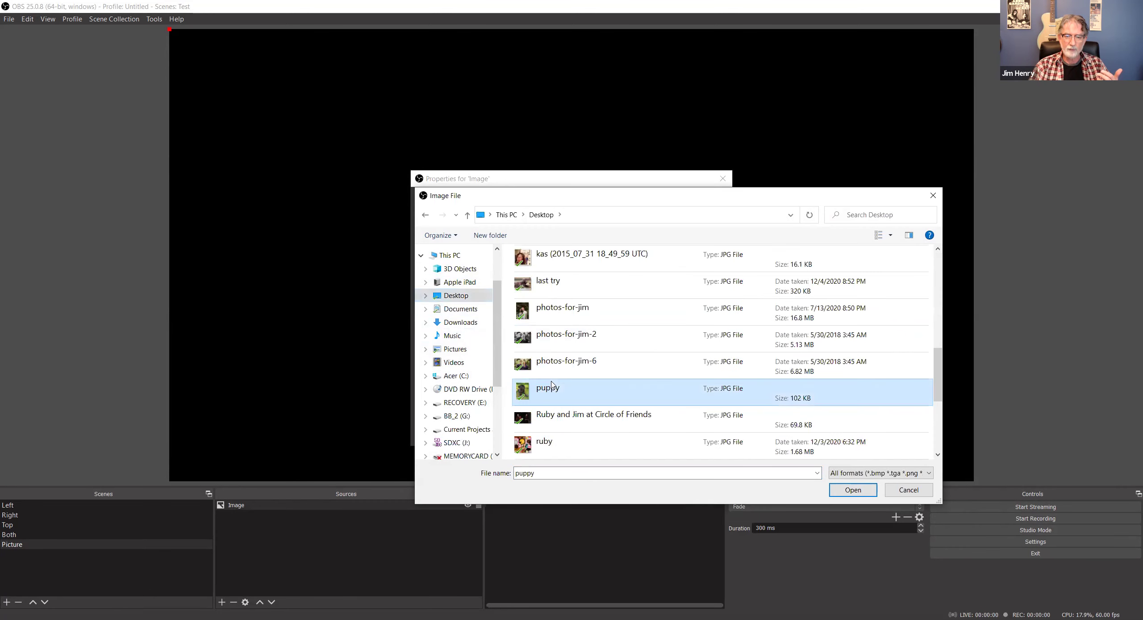
click(833, 492)
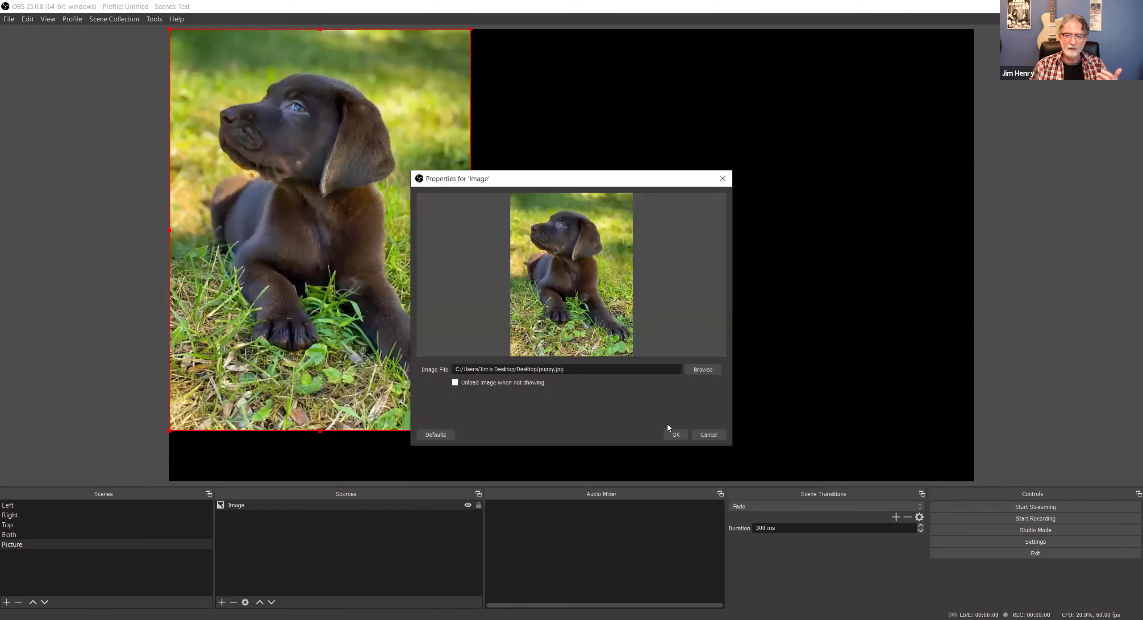
key(Return)
key(ctrl+d)
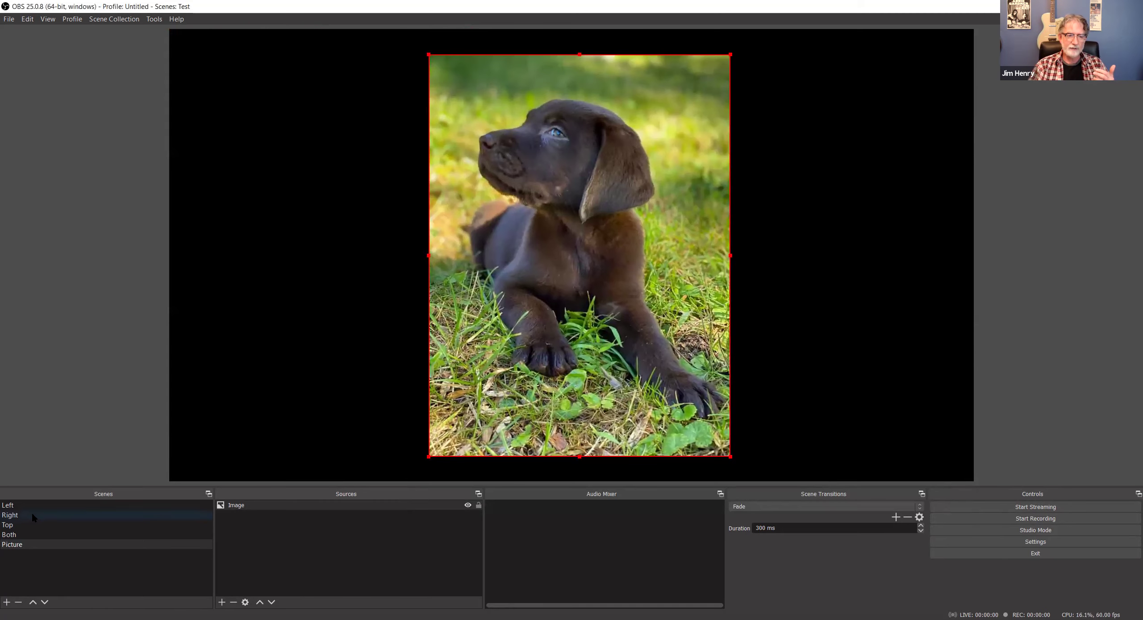
- Switch through the Left, Right and Top camera scenes and return to Left
click(28, 506)
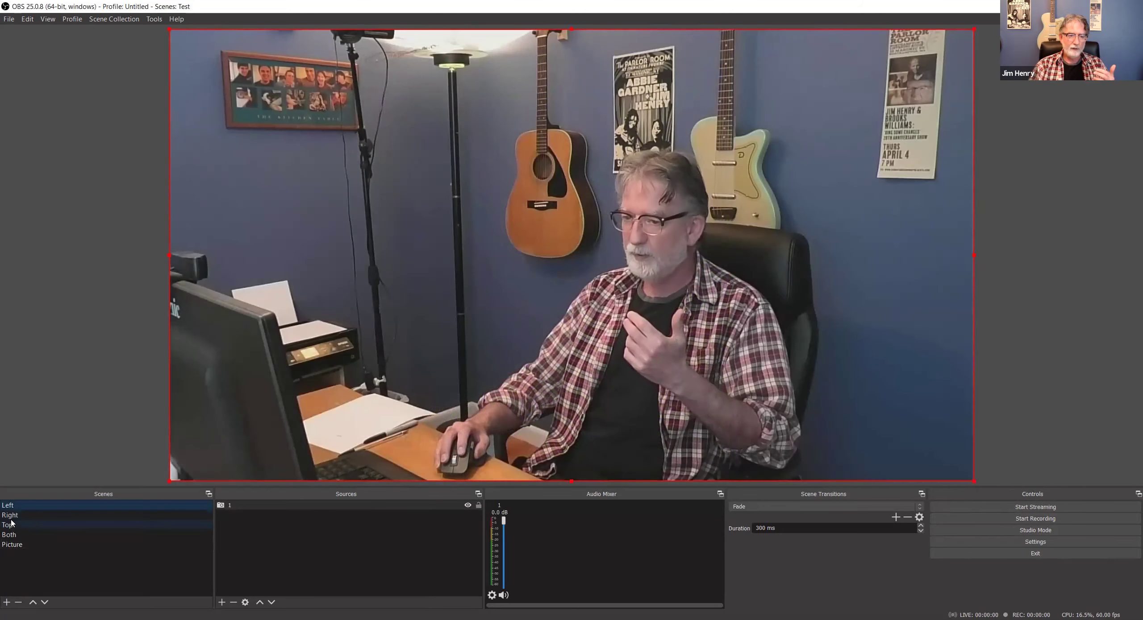
click(26, 515)
click(24, 527)
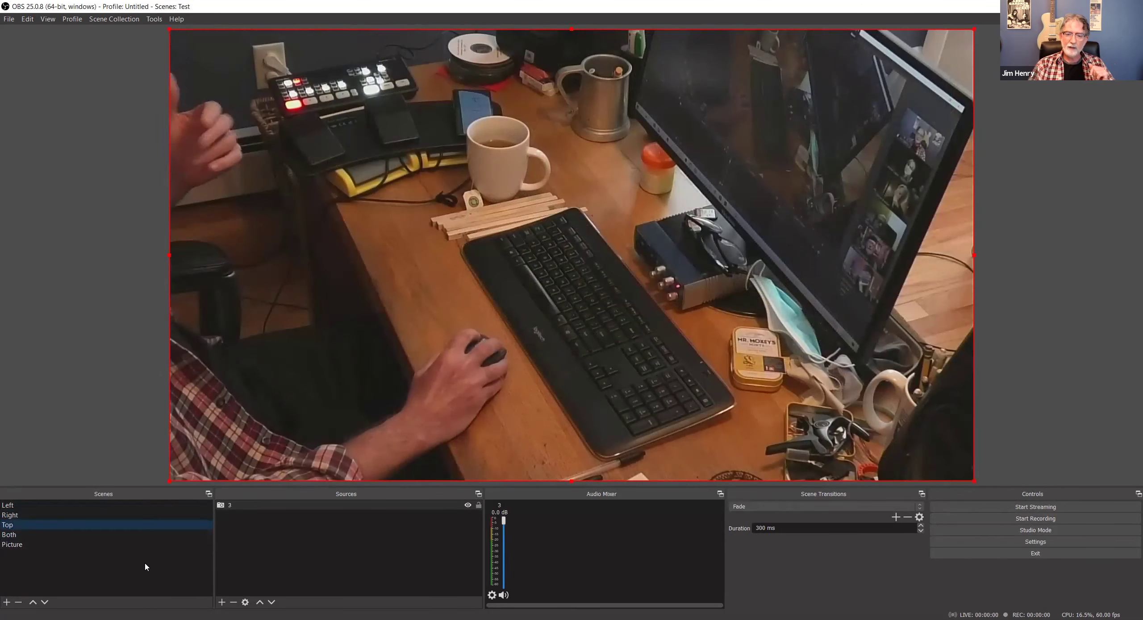
click(53, 506)
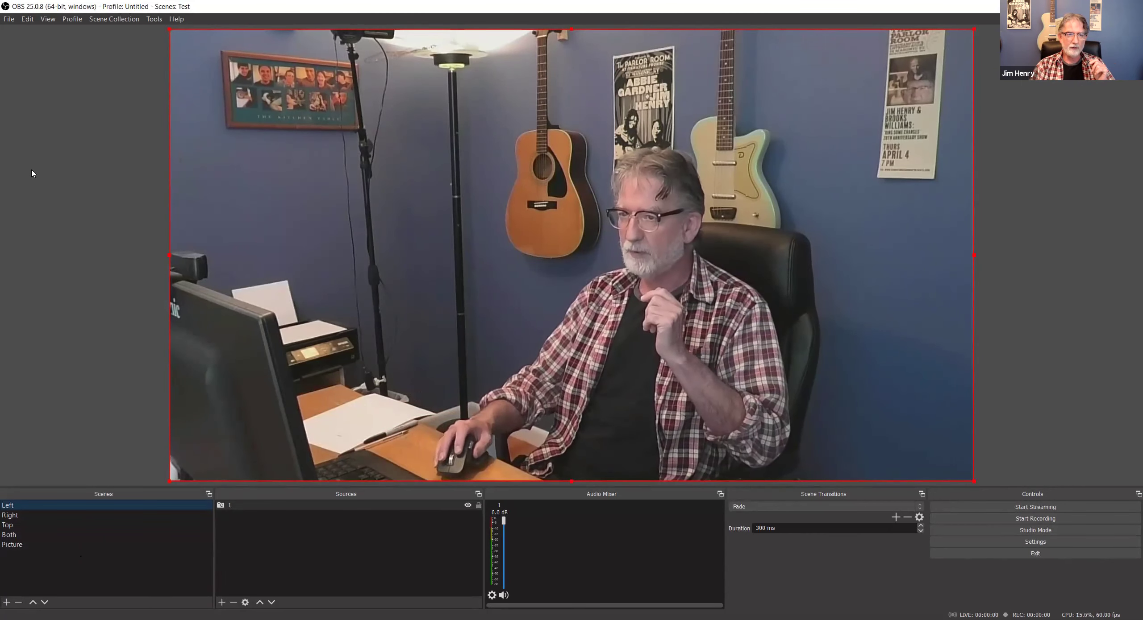
click(9, 20)
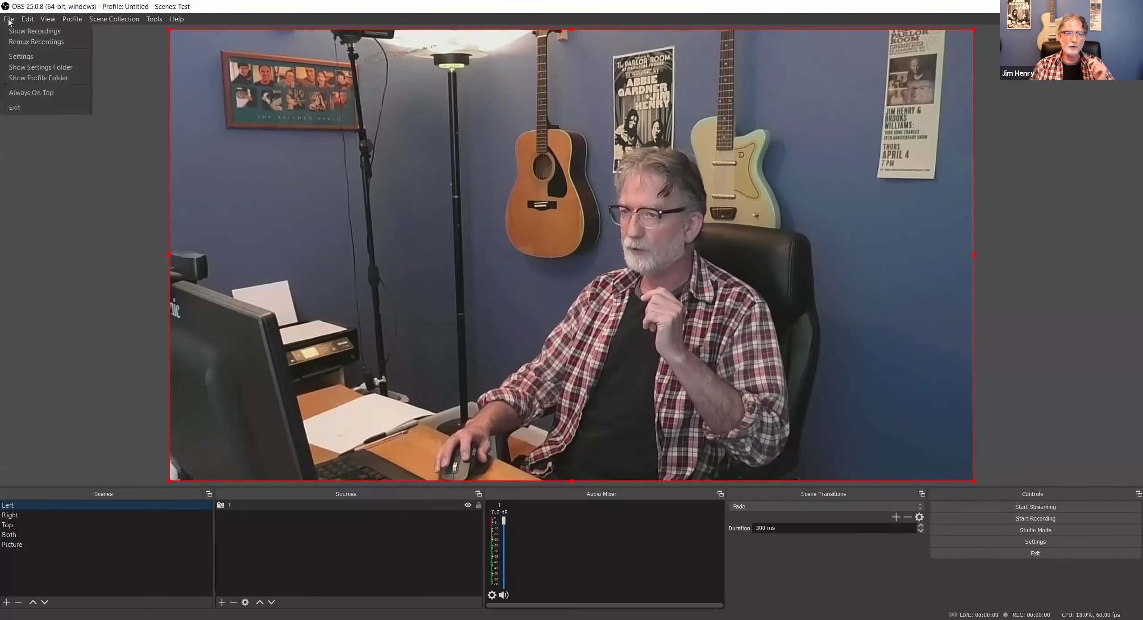
click(34, 58)
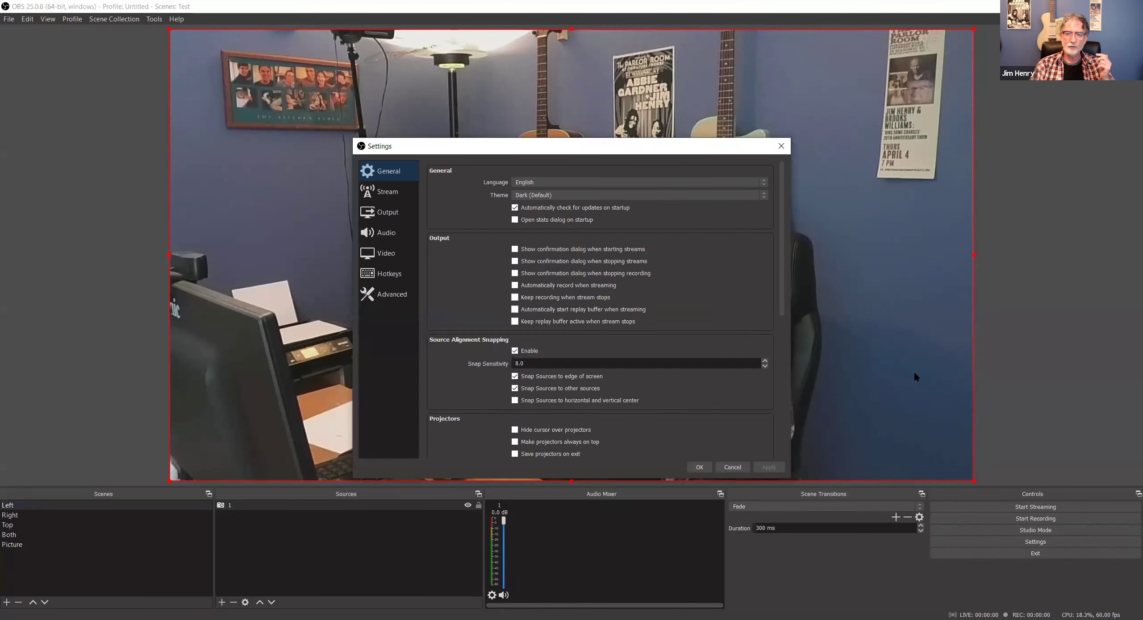
click(780, 146)
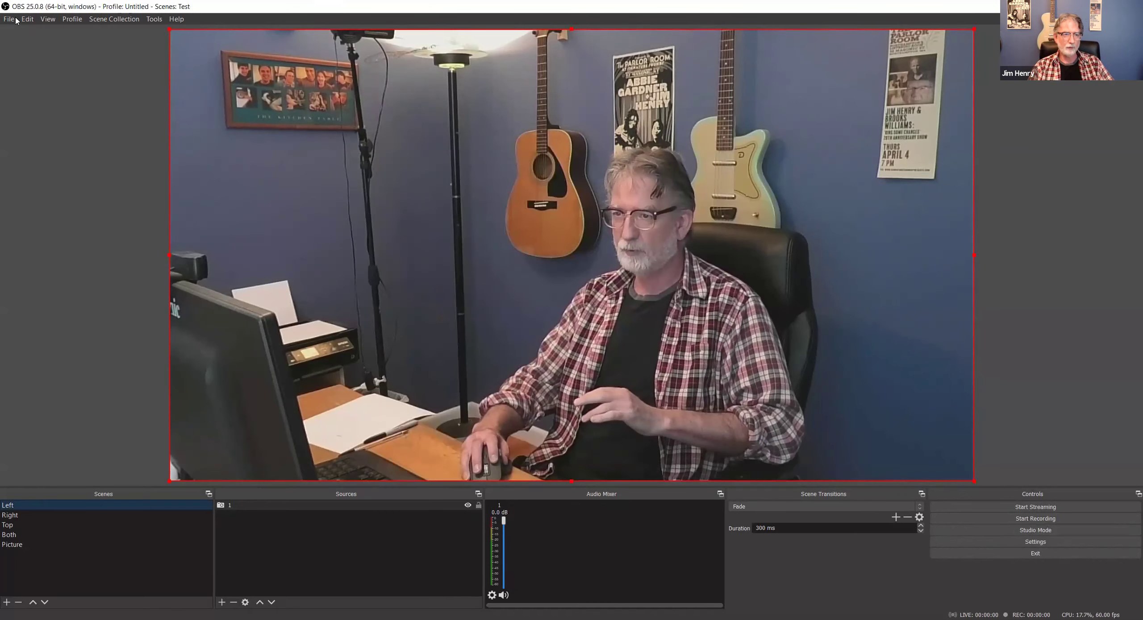
- Assign switch-to-scene hotkeys in the settings: Ctrl for Left, Insert for Right, Space for Top and Down for Both
click(7, 19)
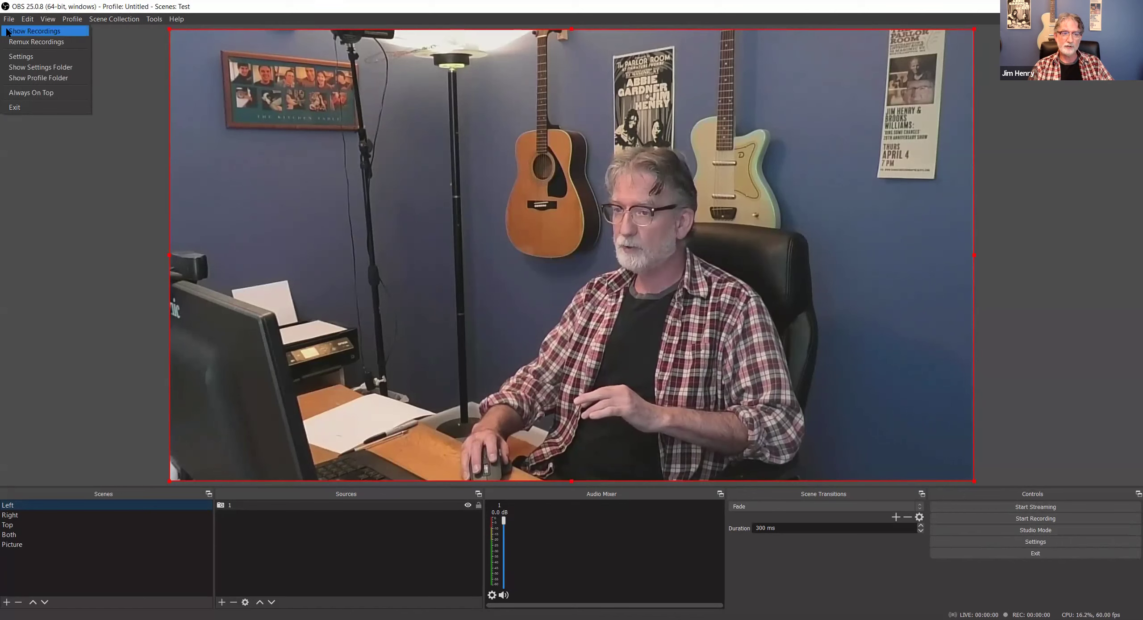
click(11, 58)
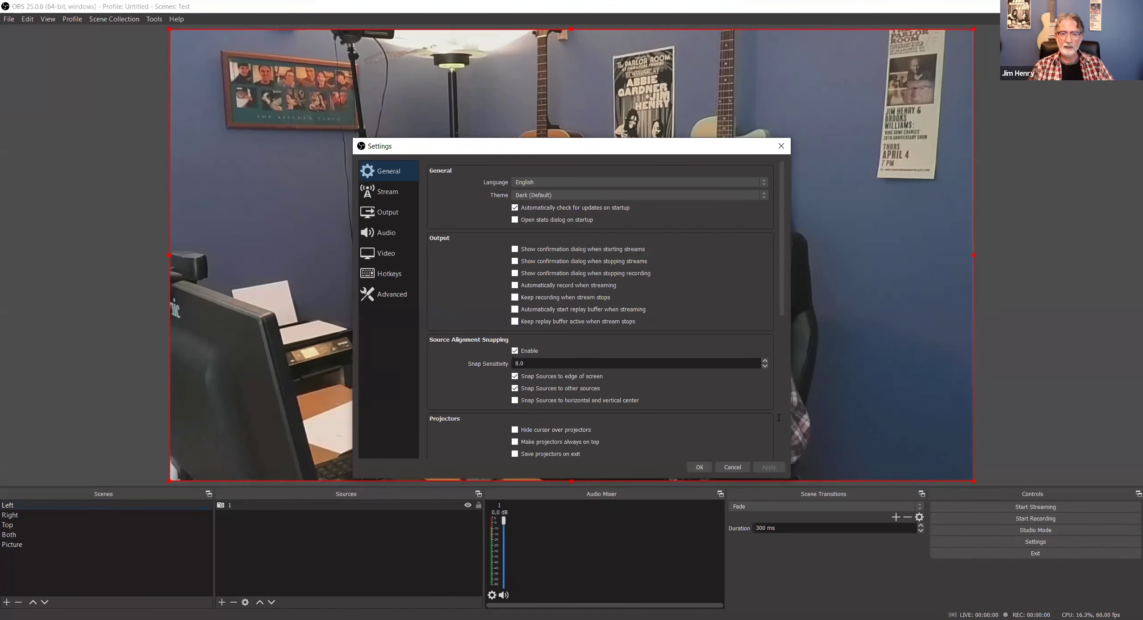
click(401, 274)
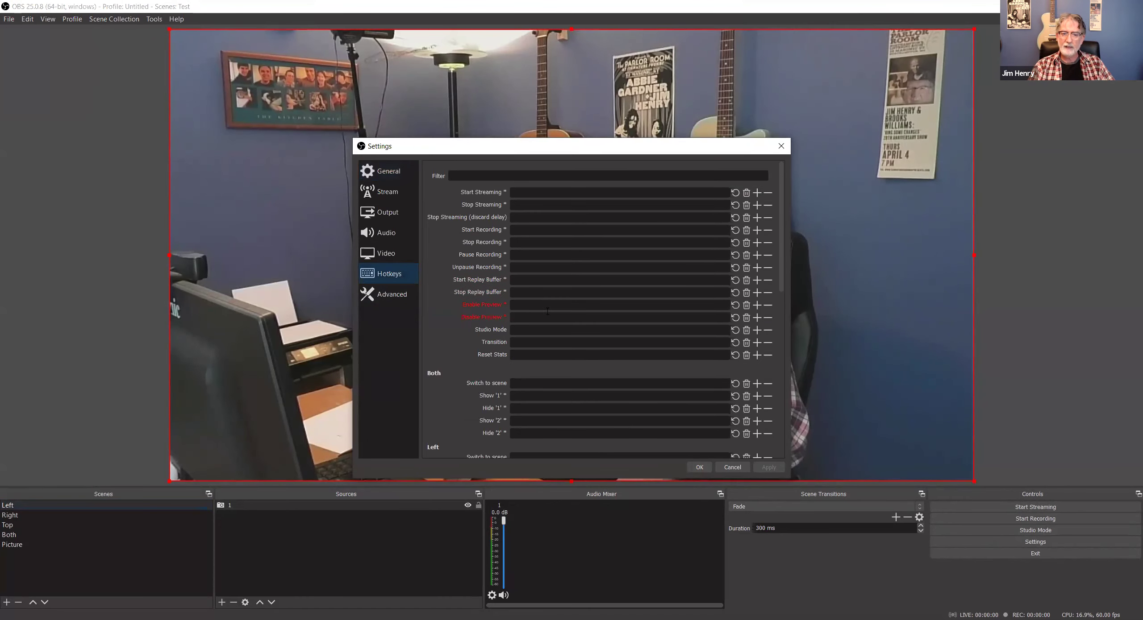
scroll(691, 331, down, 3)
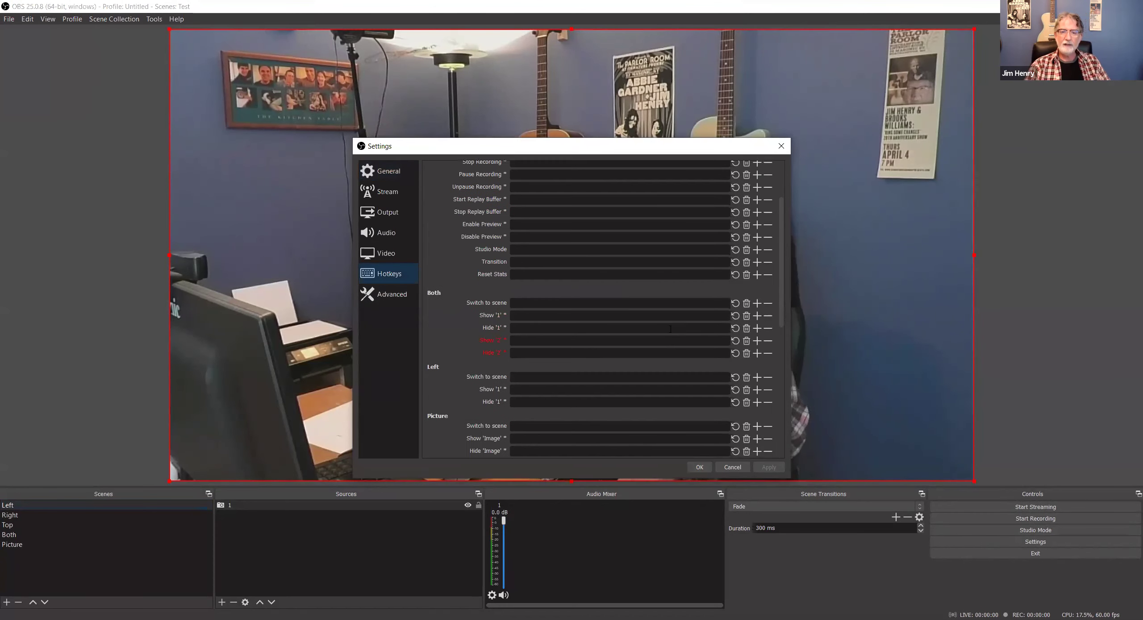
scroll(672, 330, down, 3)
scroll(558, 273, down, 3)
scroll(513, 257, up, 3)
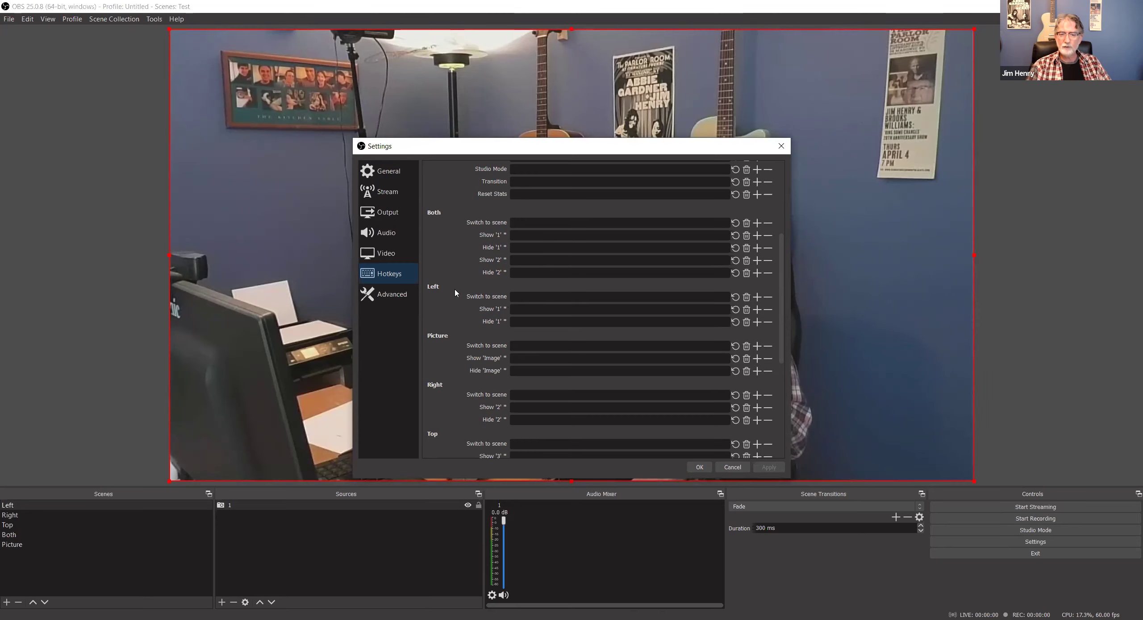
click(521, 296)
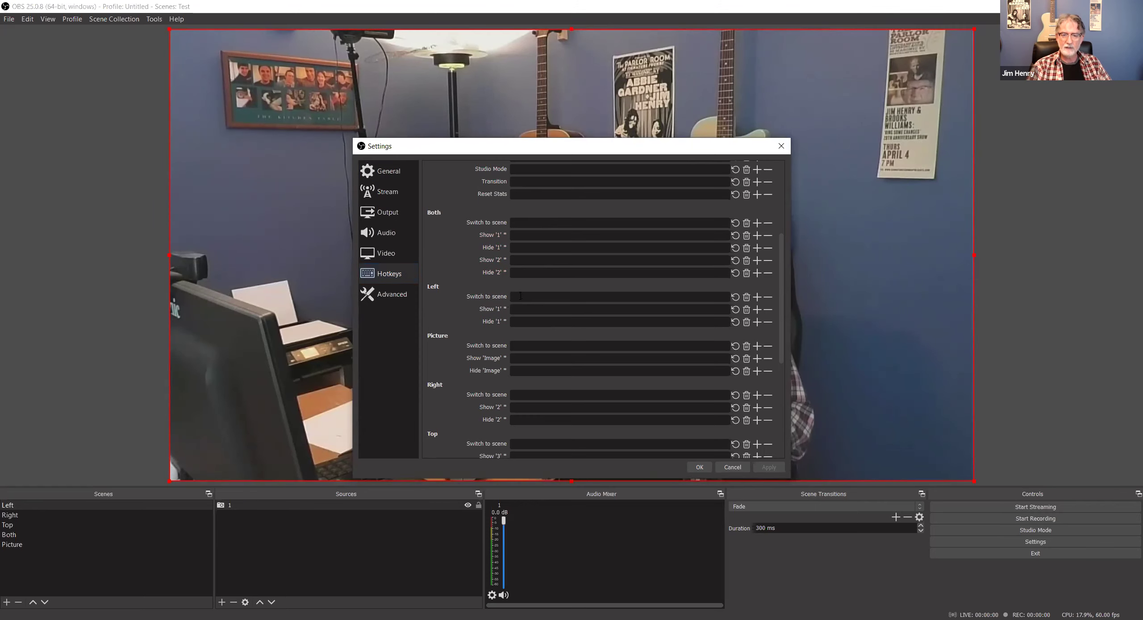
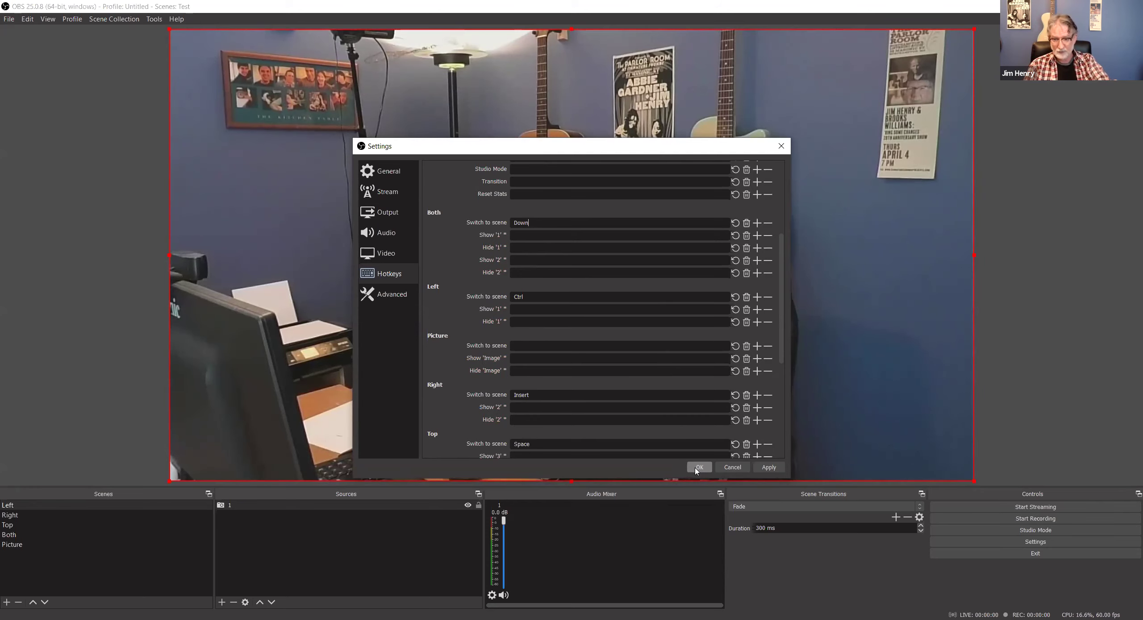
click(698, 467)
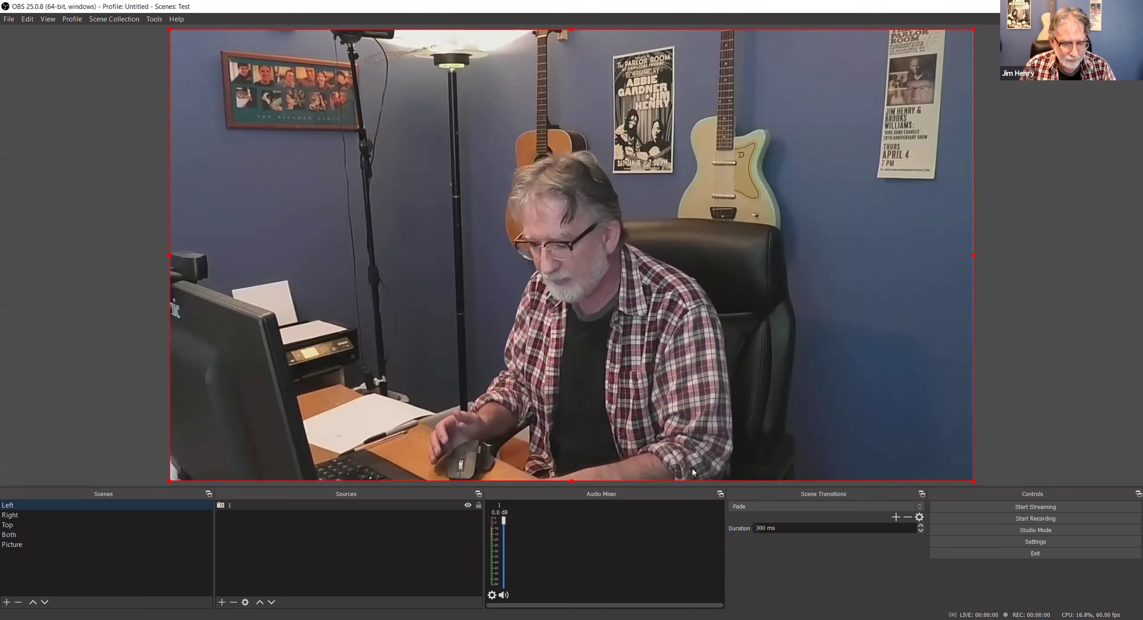
- Test the assigned scene hotkeys by switching between Top, Left, Right and Both
key(3)
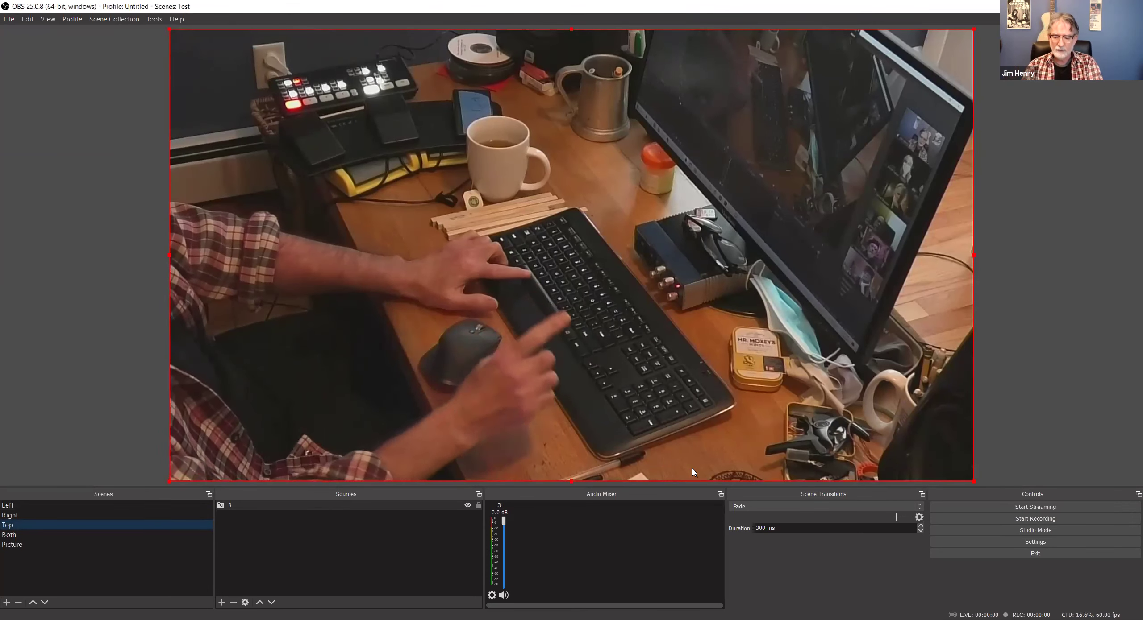
key(1)
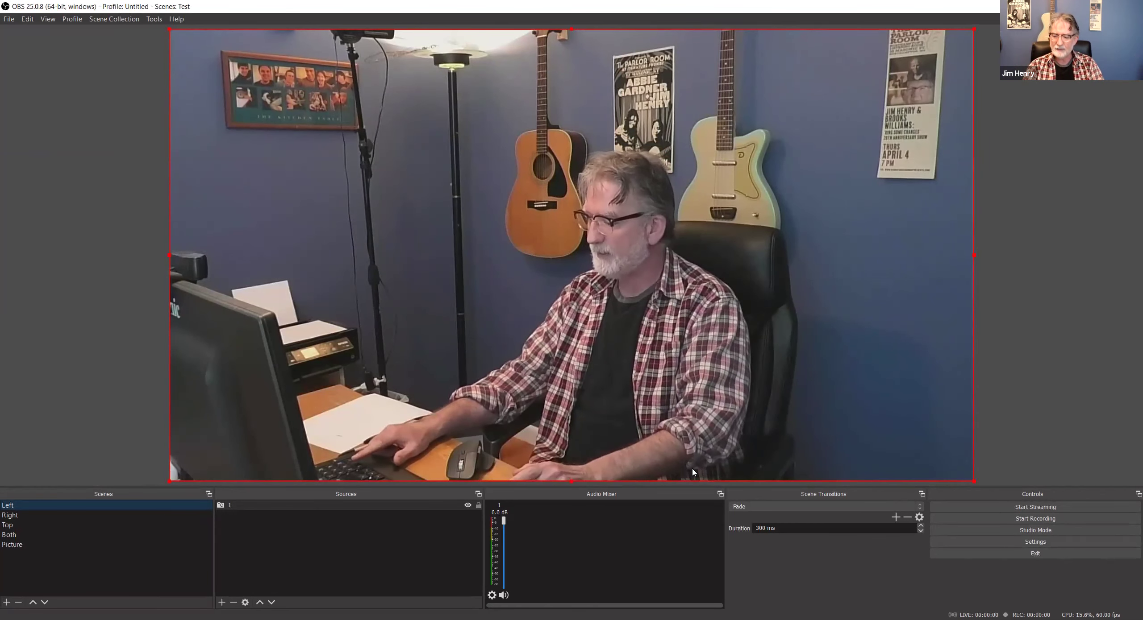
key(Down)
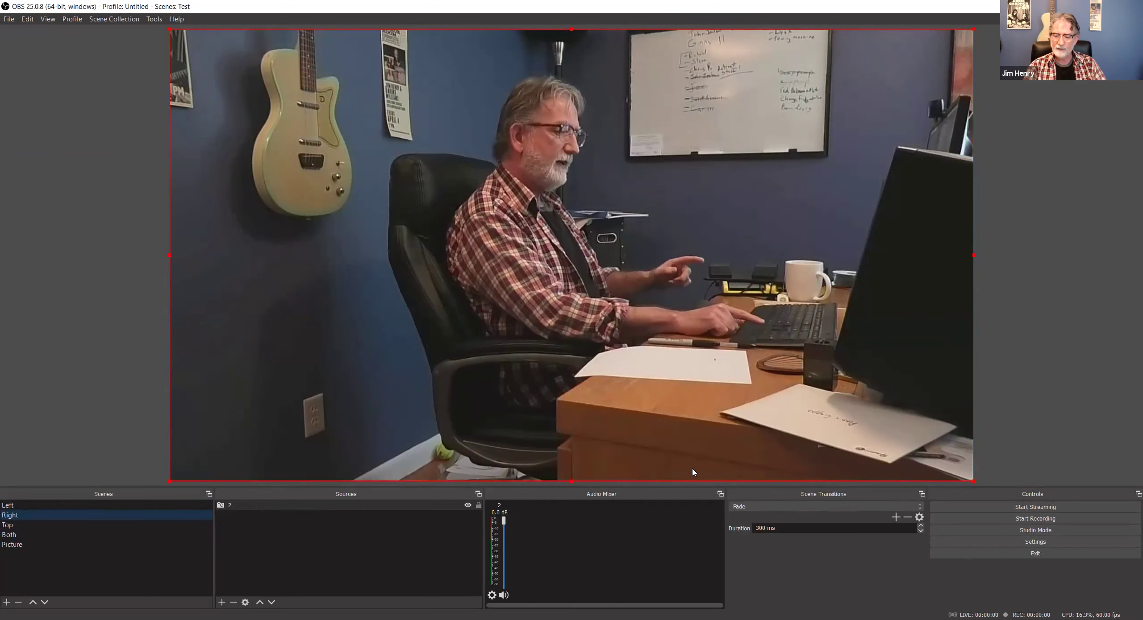
key(Down)
key(Down)
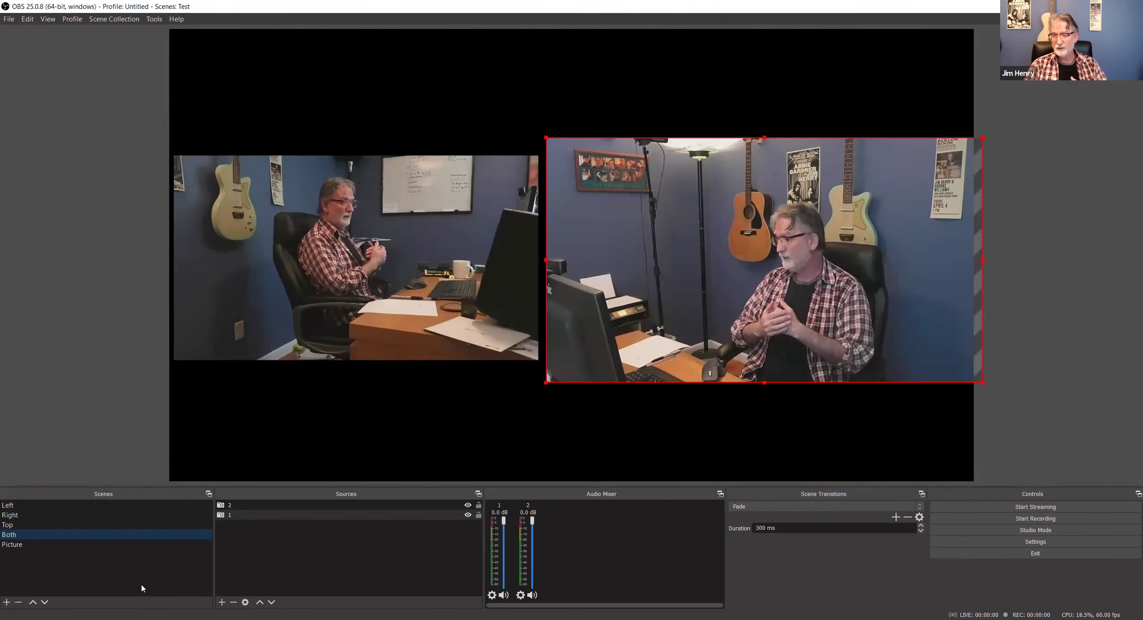
- Show the Top scene and use the hotkeys to cycle through Left, Top, Both and Right
click(24, 526)
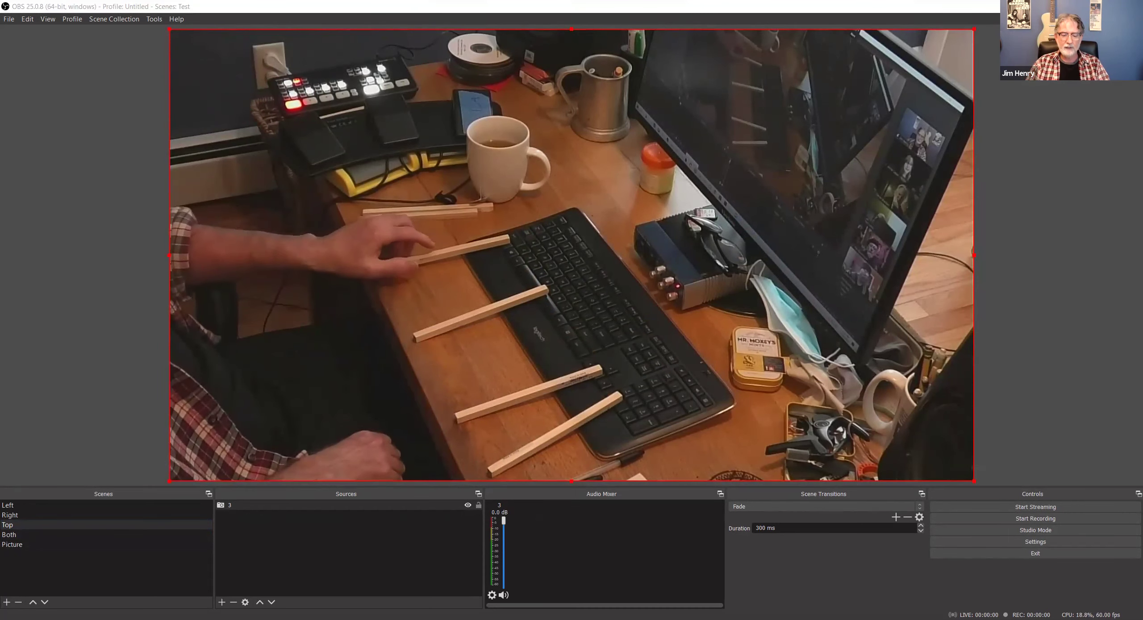
key(1)
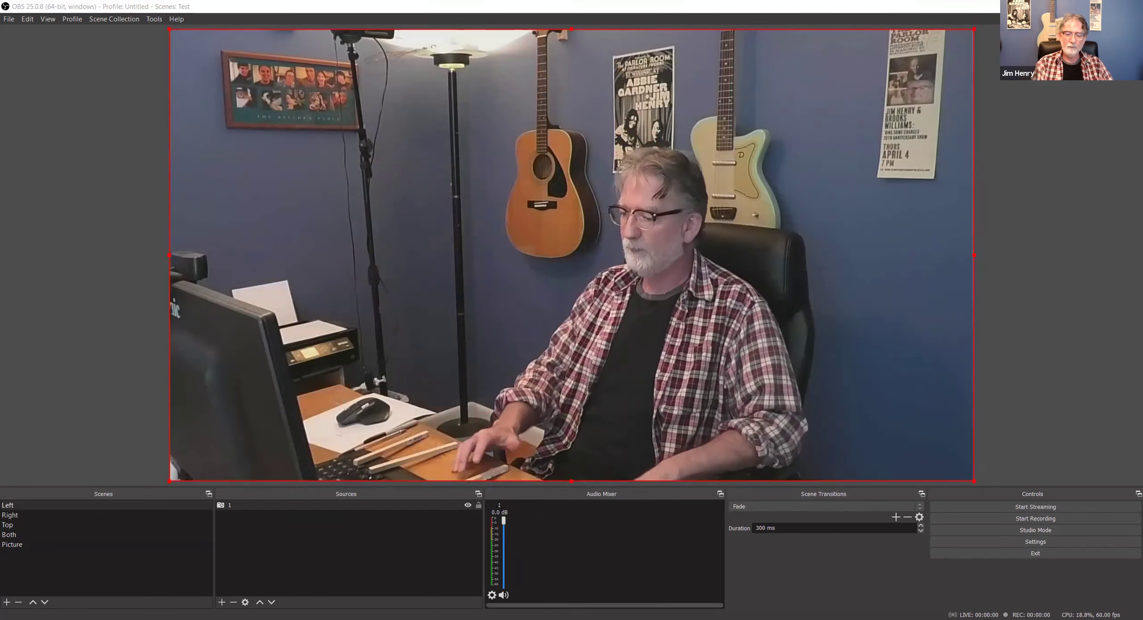
key(3)
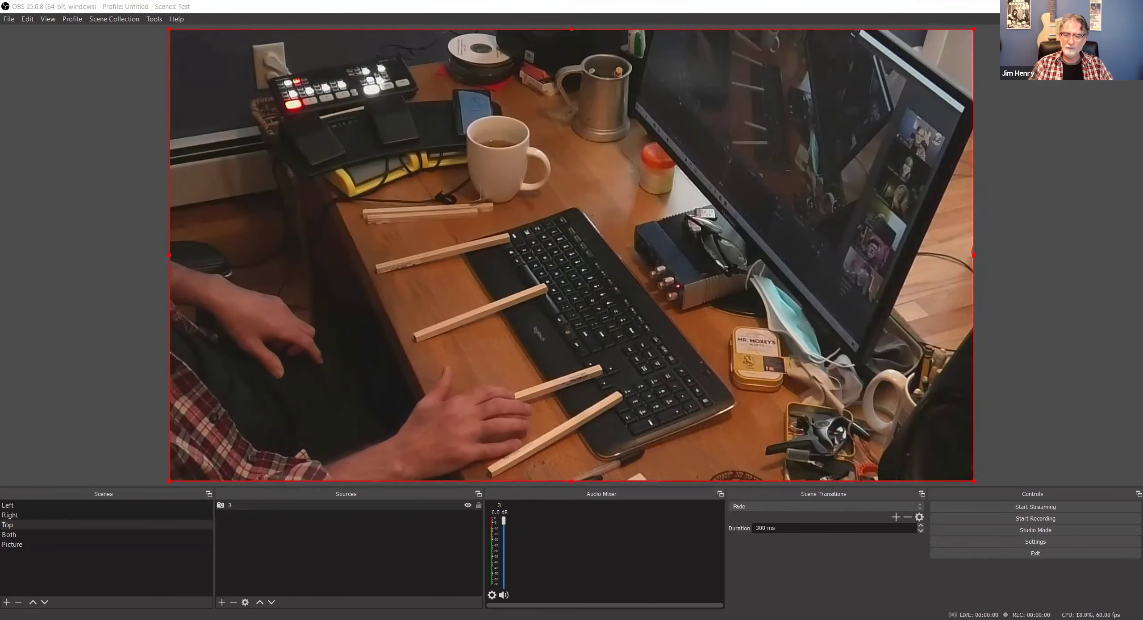
key(4)
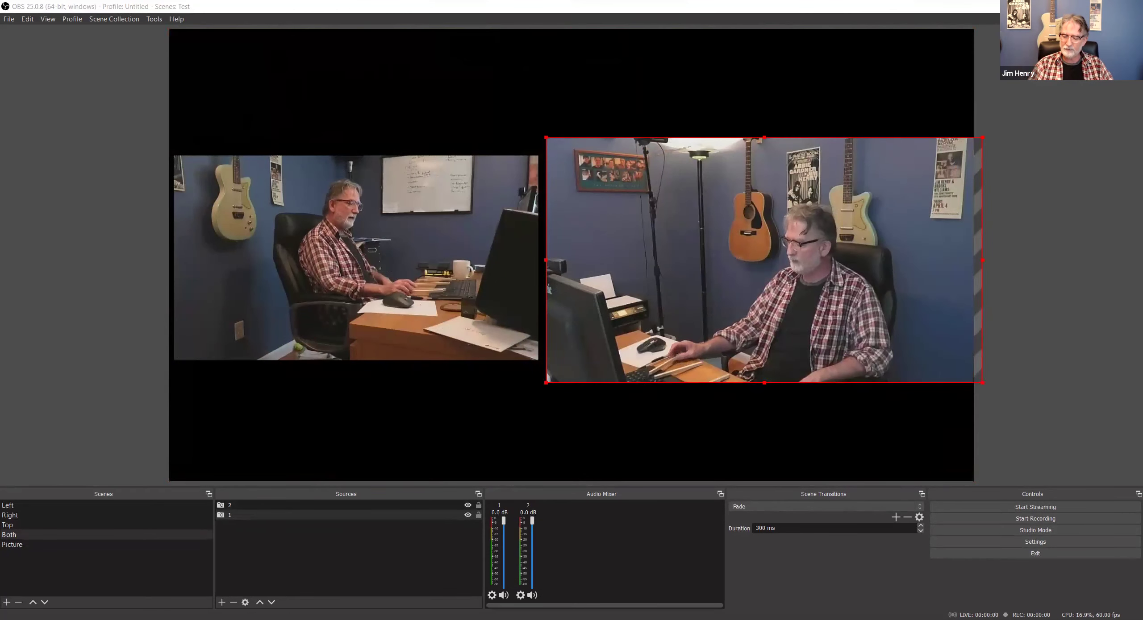
key(2)
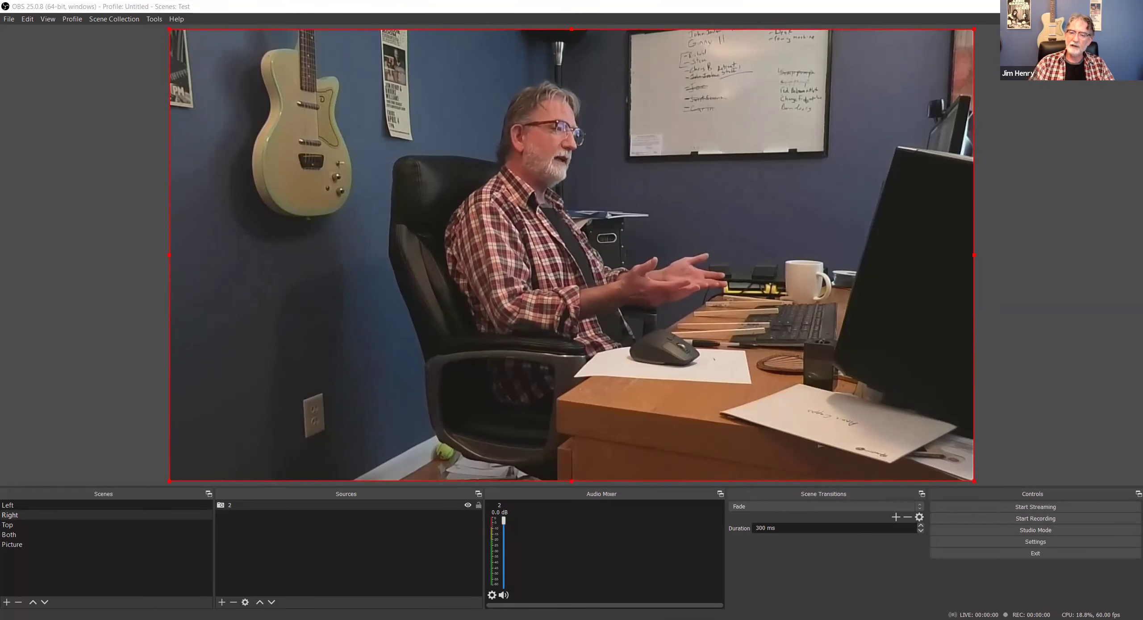
- Return to the Left scene and test the hotkeys again with Both and Top, Left and finally Right
click(8, 505)
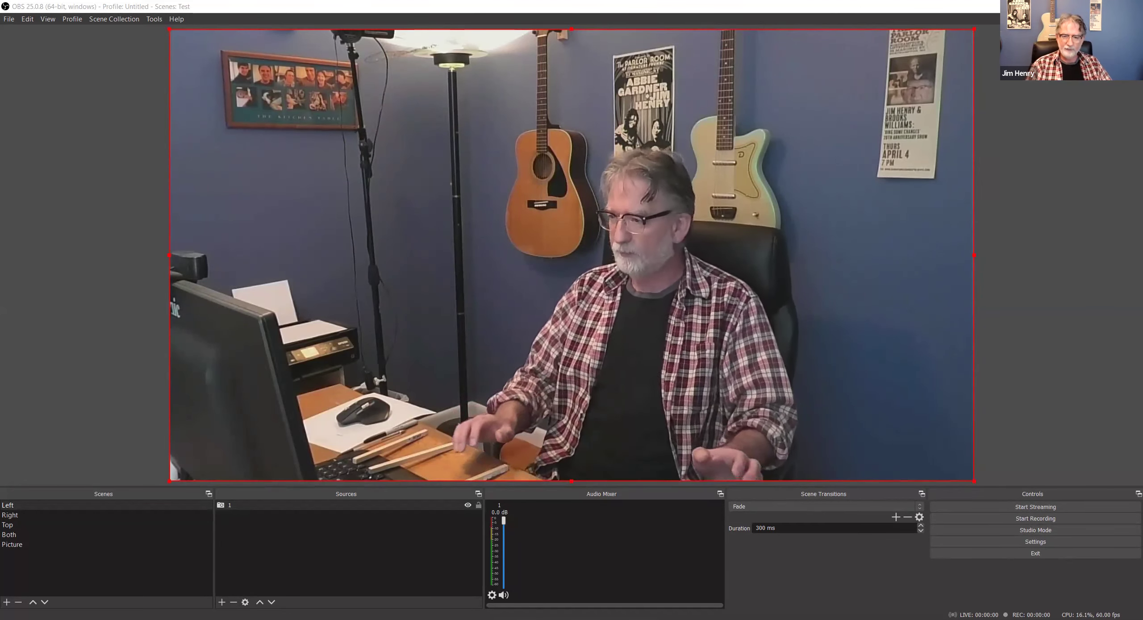
key(3)
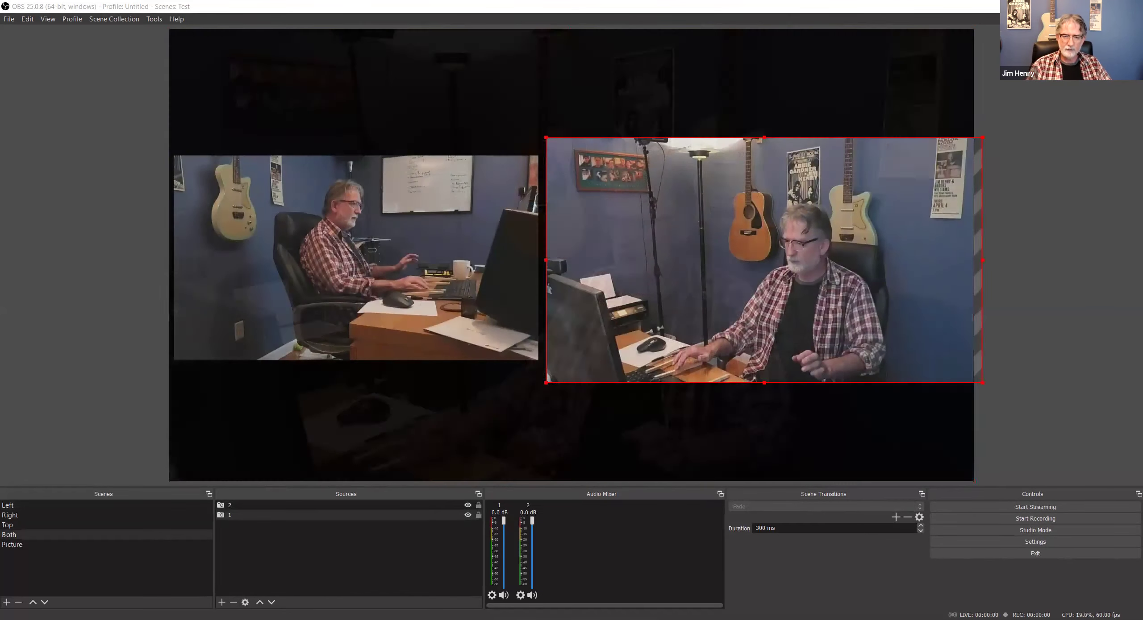
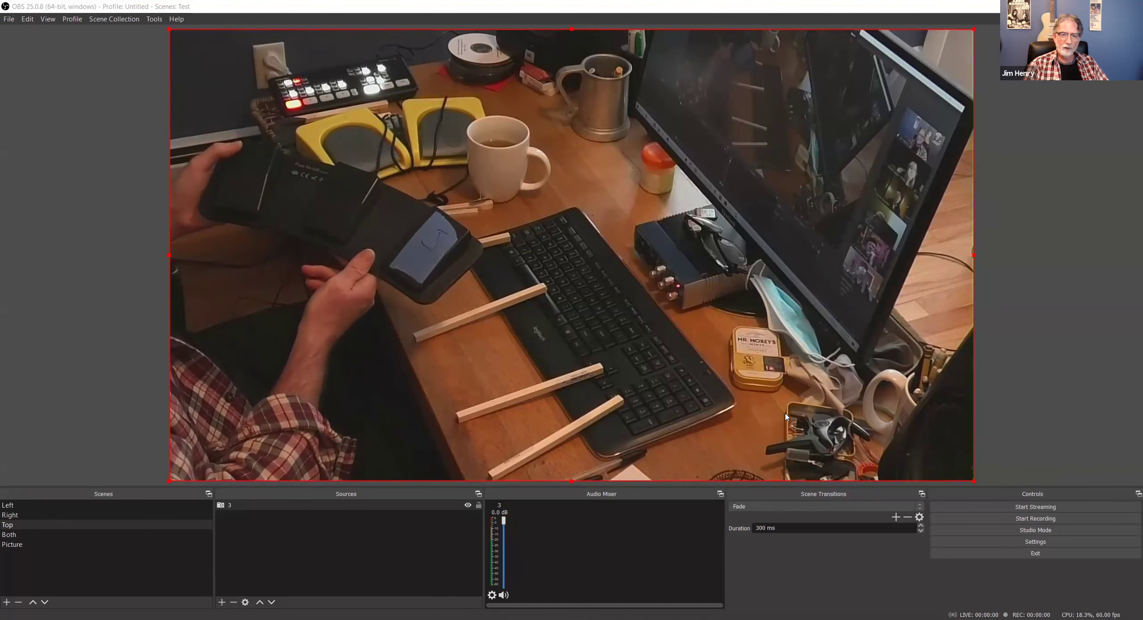
key(1)
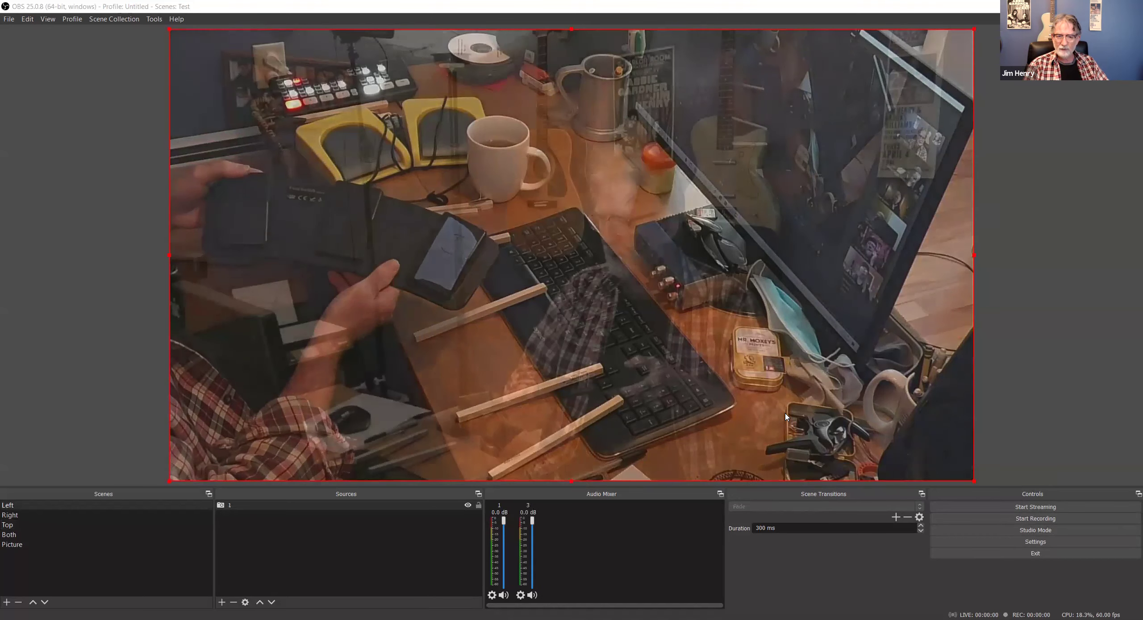
key(2)
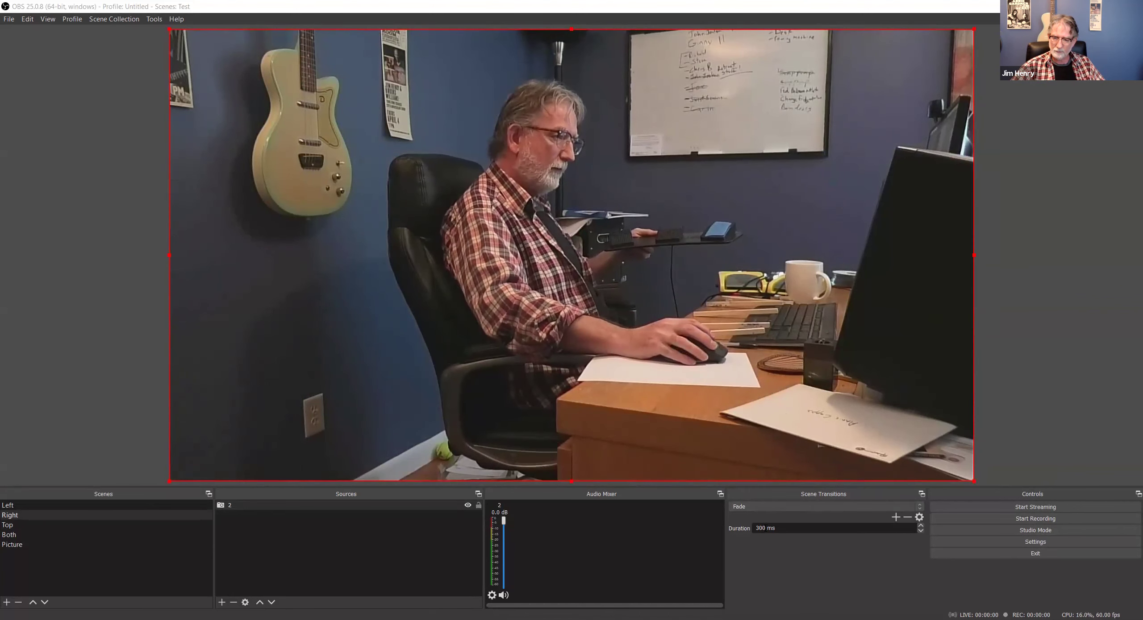
- Increase the Fade transition's duration and preview it by switching from Right to Left and back
double_click(757, 529)
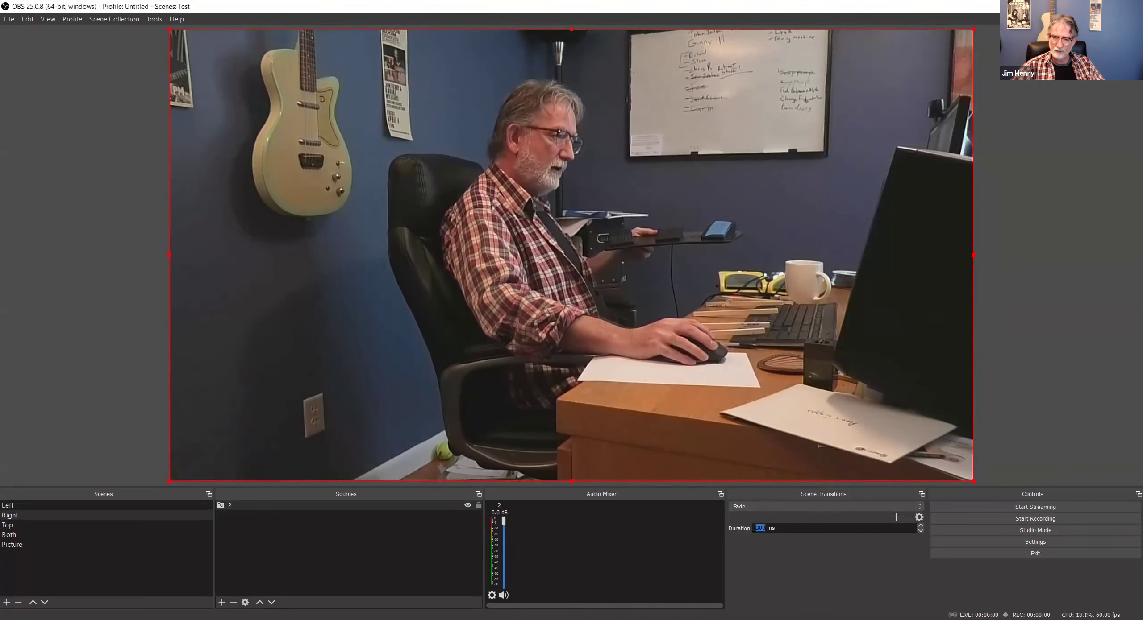
click(920, 527)
click(920, 527)
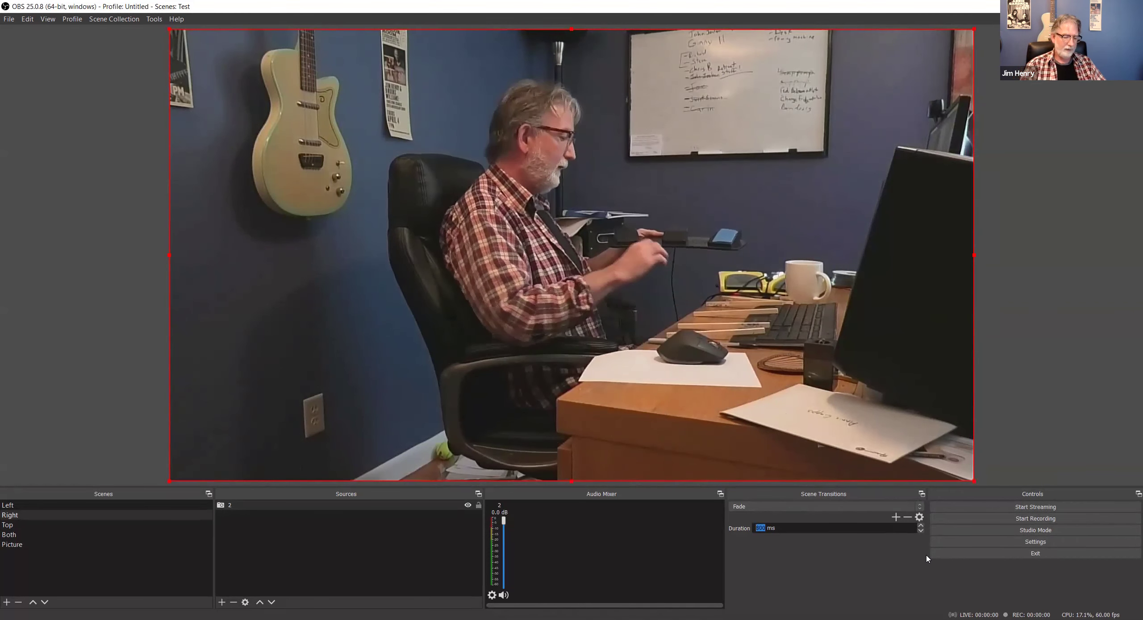
key(ctrl+1)
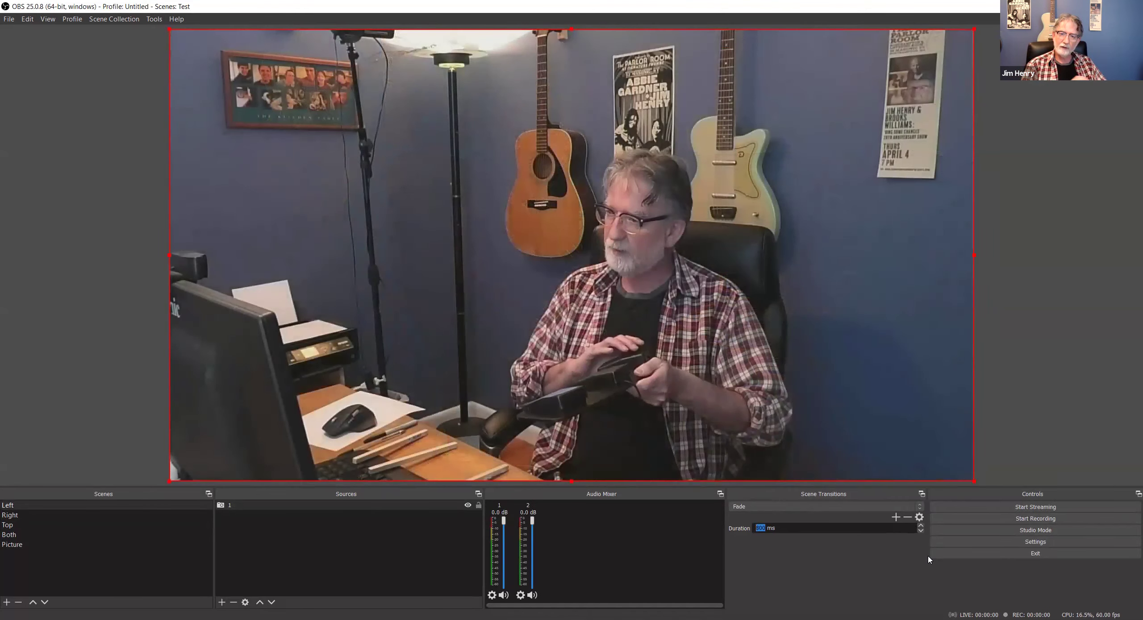
key(ctrl+2)
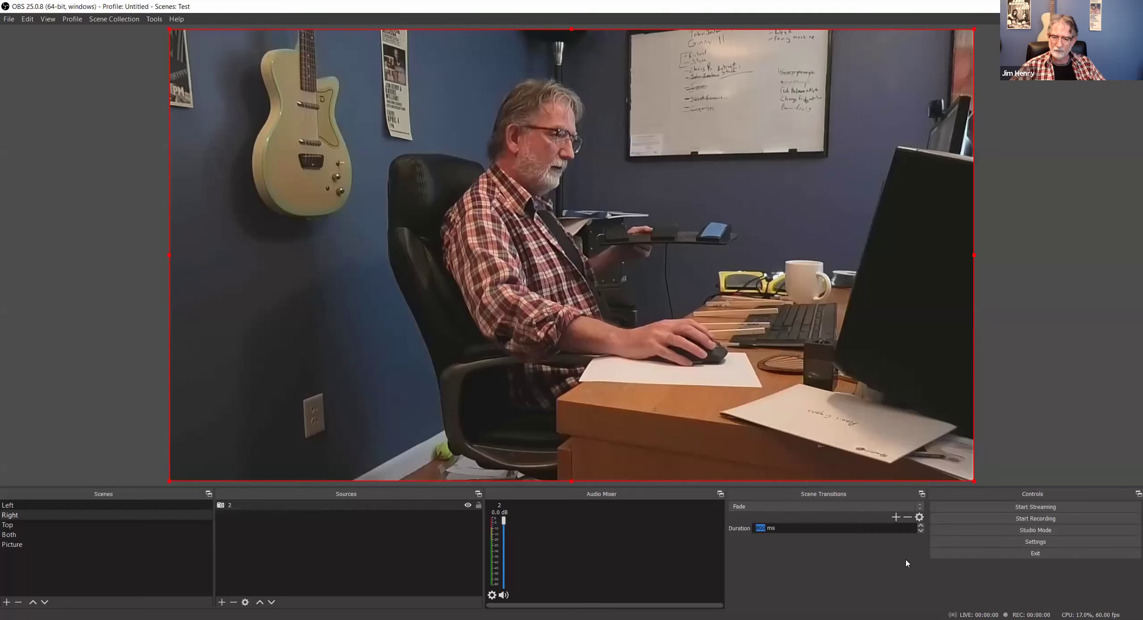
- Set the Fade transition's duration to 1550 ms and preview it by switching to the Left scene
click(920, 527)
click(920, 526)
click(920, 527)
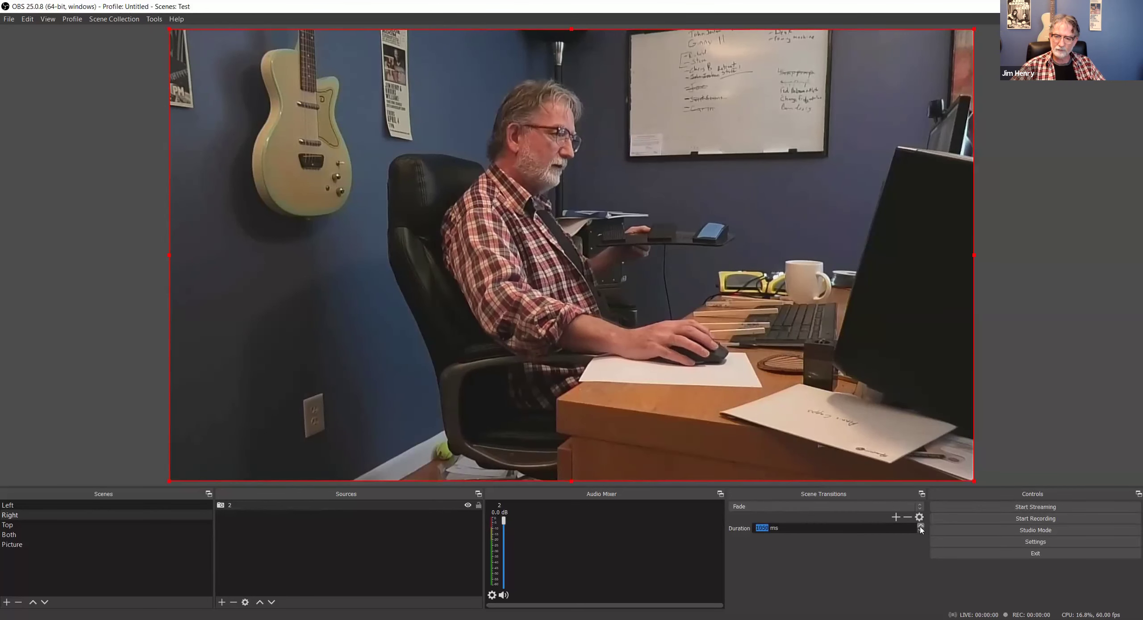
click(920, 527)
click(920, 527)
click(920, 527)
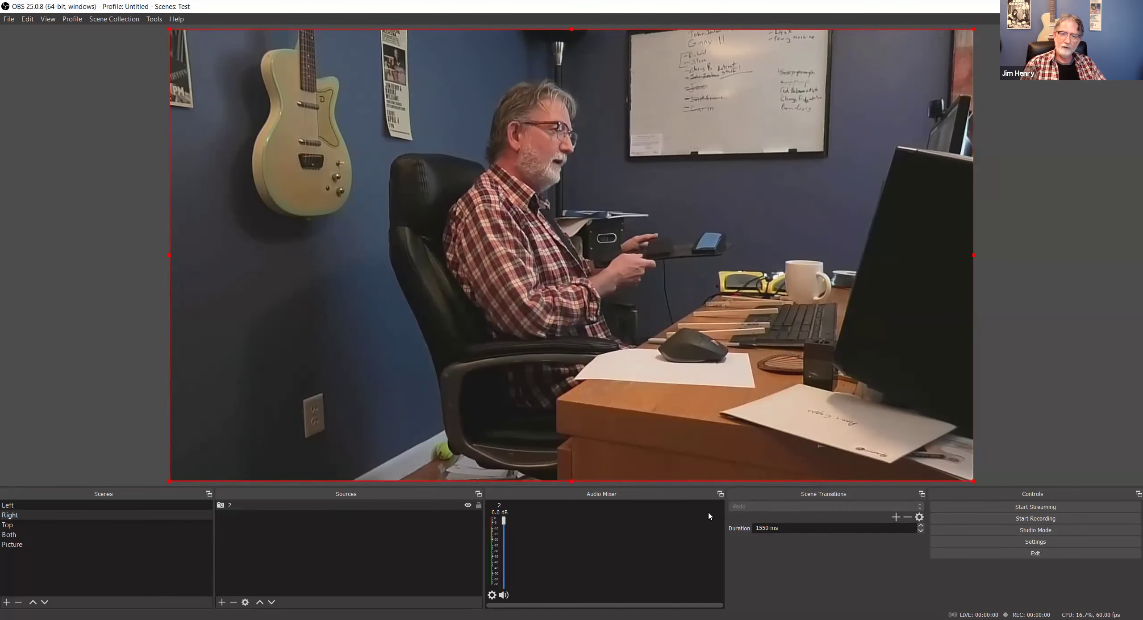
key(F1)
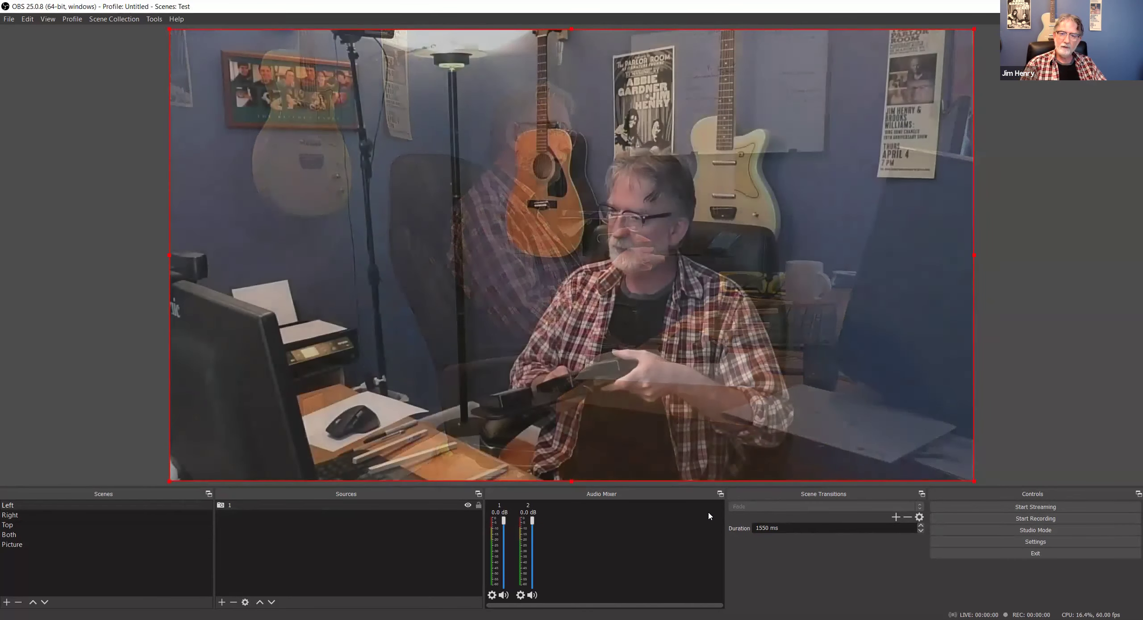
- Preview the 1550 ms fade by switching to the Top scene and back to the Left scene
key(F3)
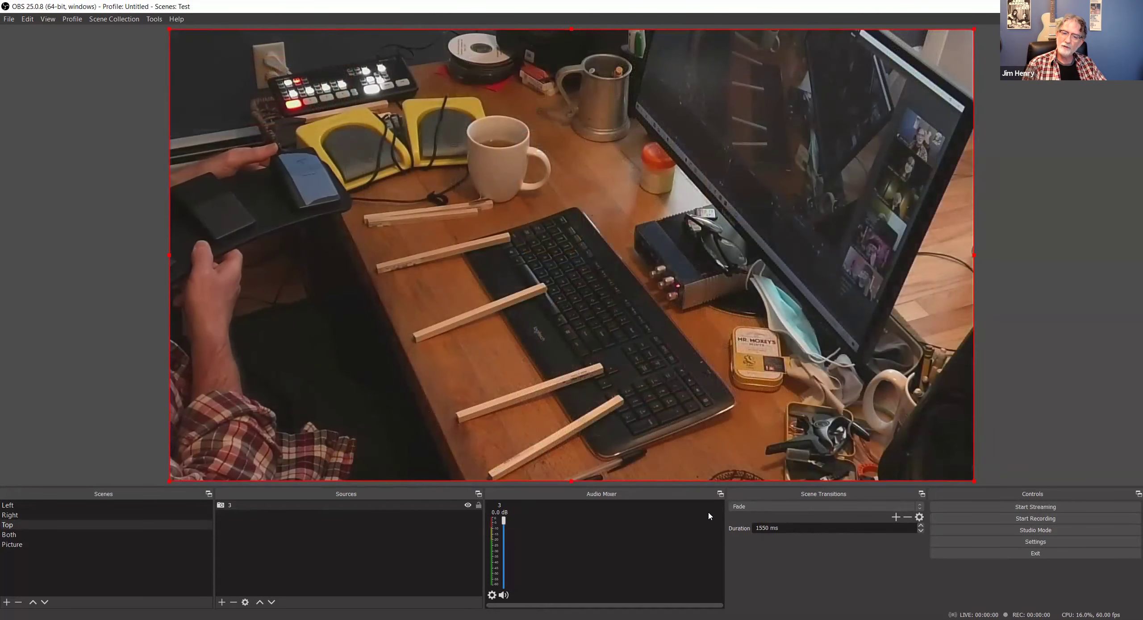
key(F1)
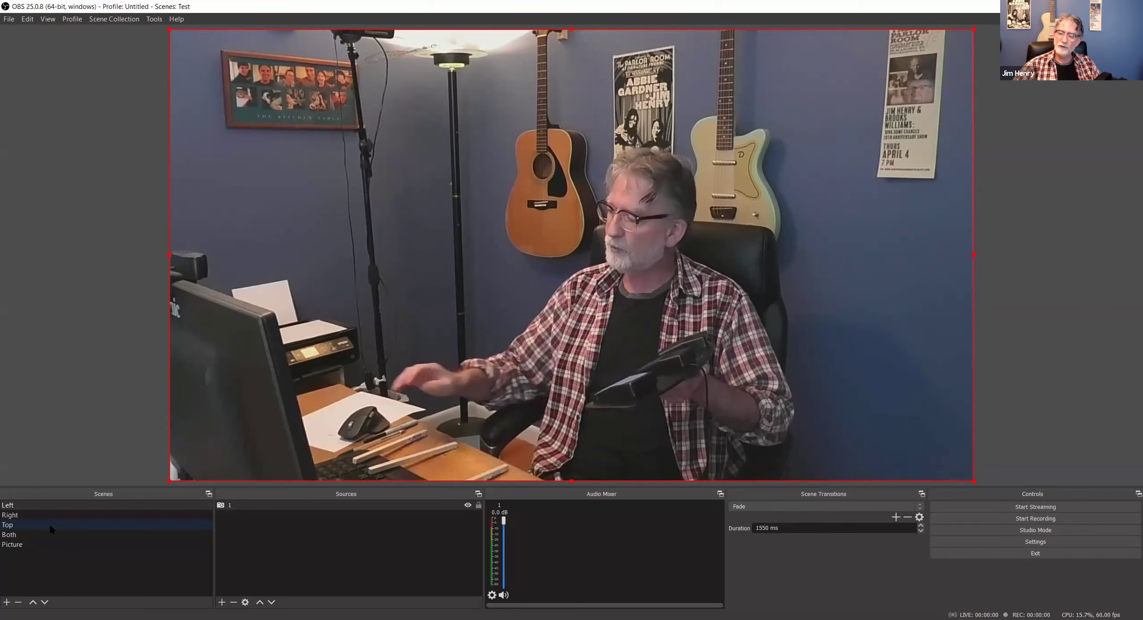
click(13, 546)
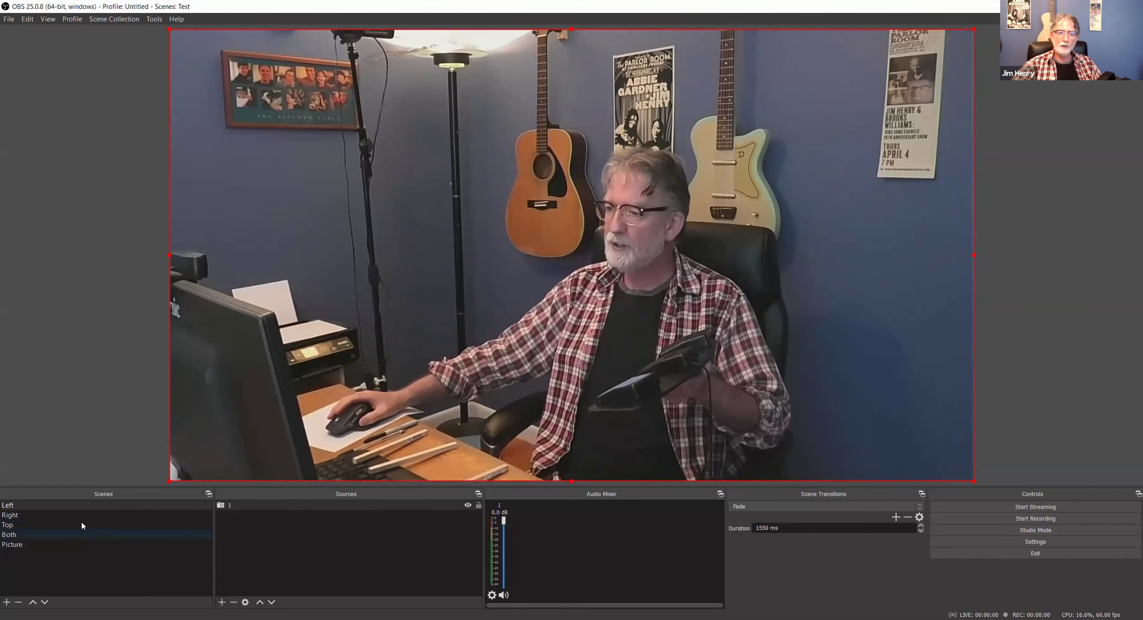
- Add a new image source to the Both scene, using the picture file "last try" from the Desktop
click(22, 535)
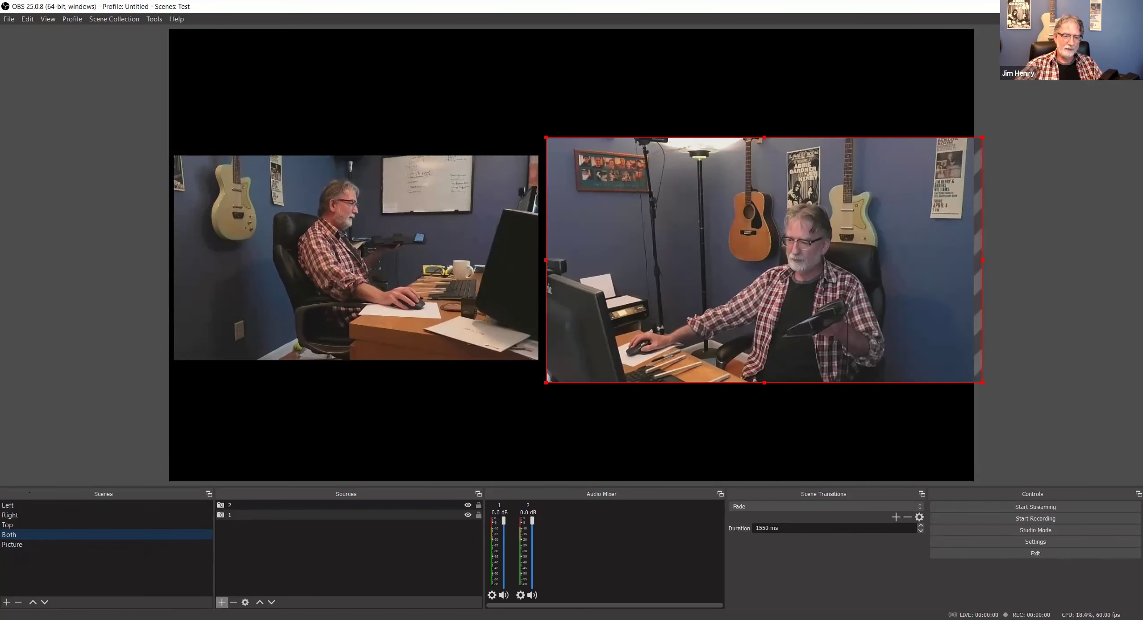
click(222, 603)
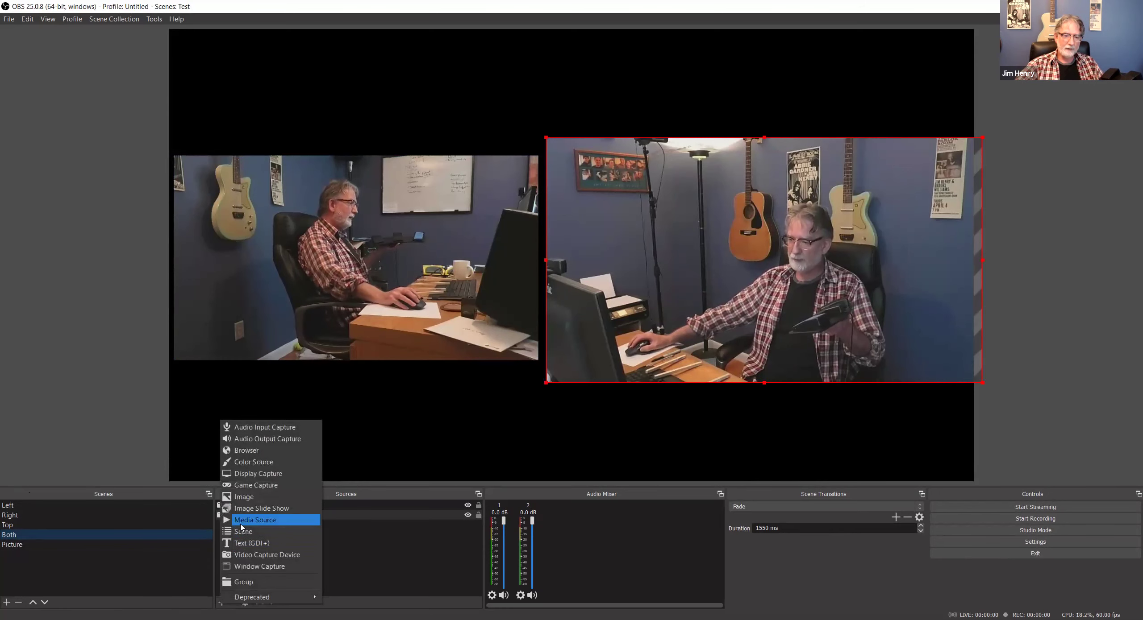
click(244, 497)
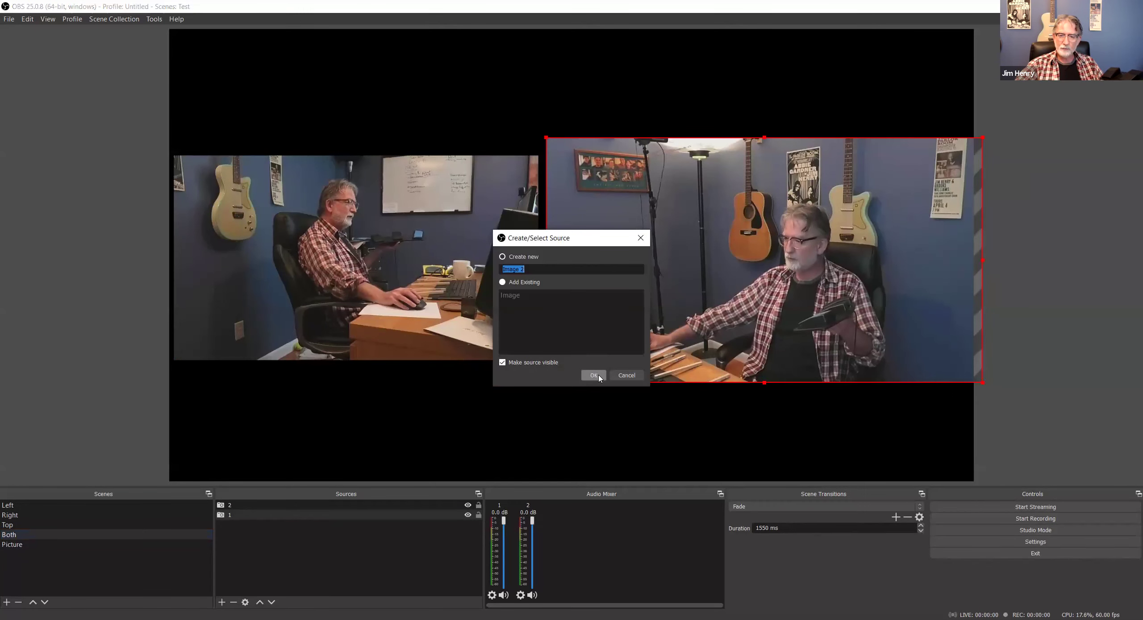
click(594, 375)
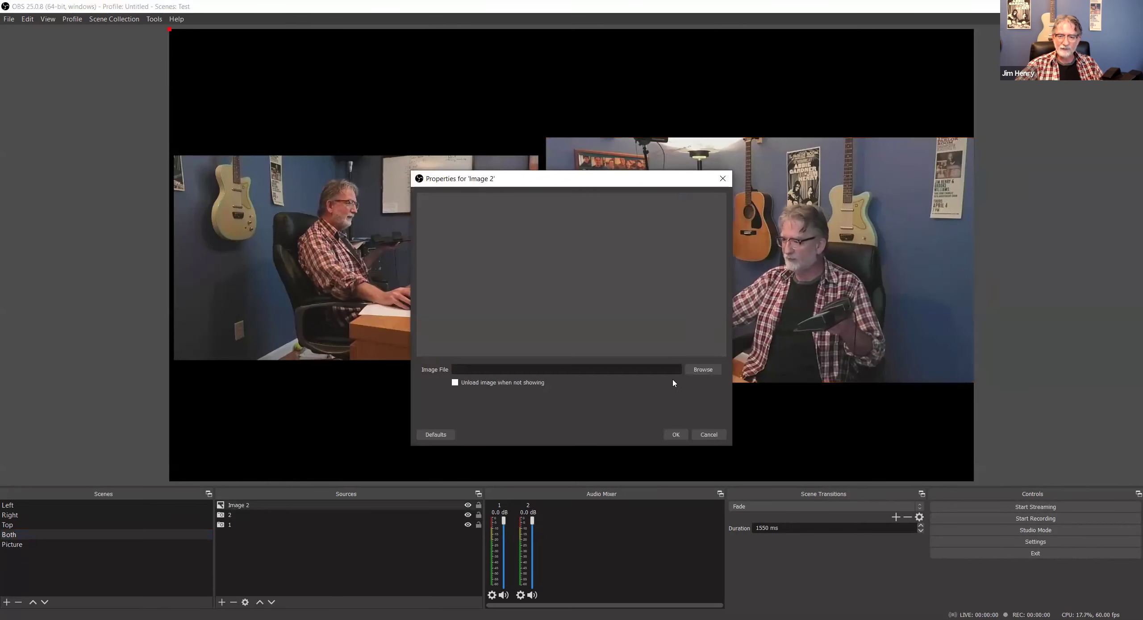
click(702, 370)
scroll(625, 402, down, 5)
click(548, 443)
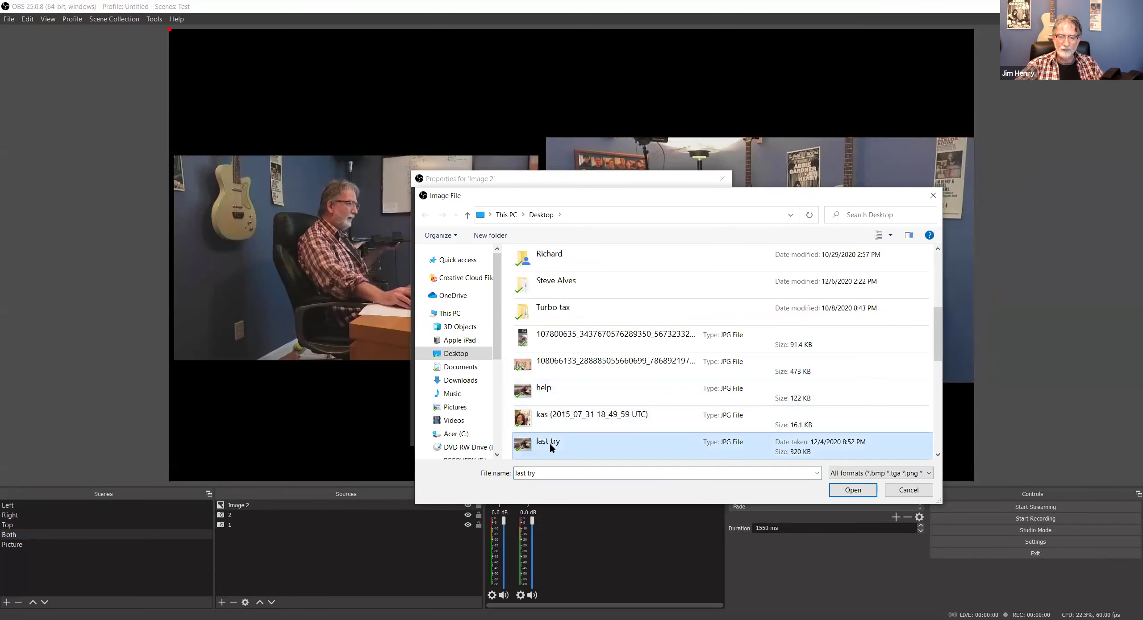
click(851, 491)
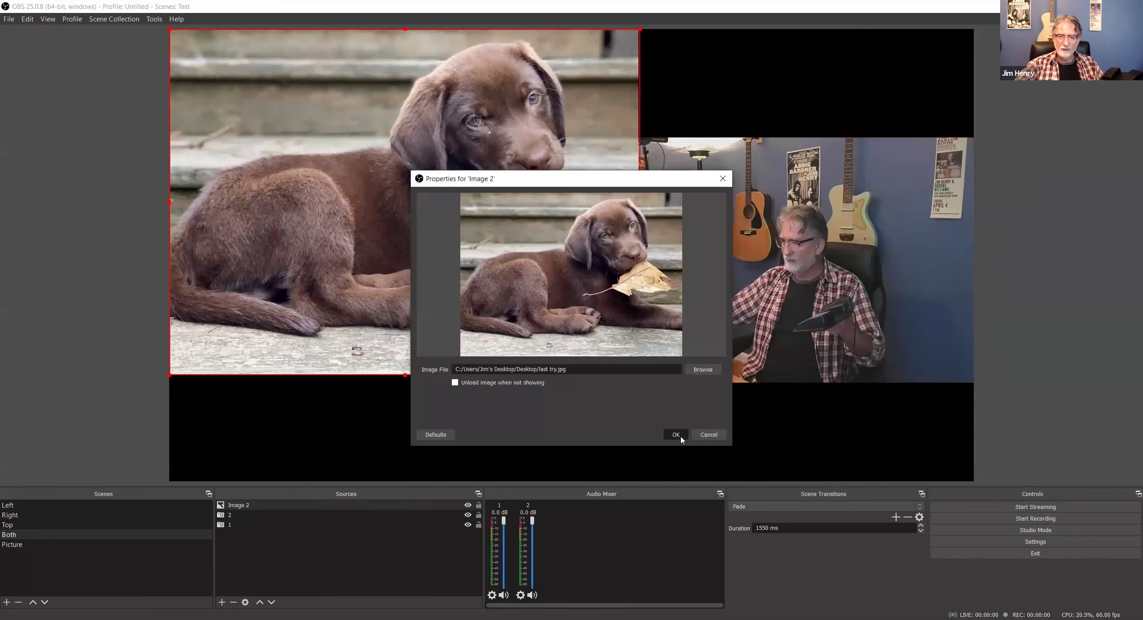
click(675, 436)
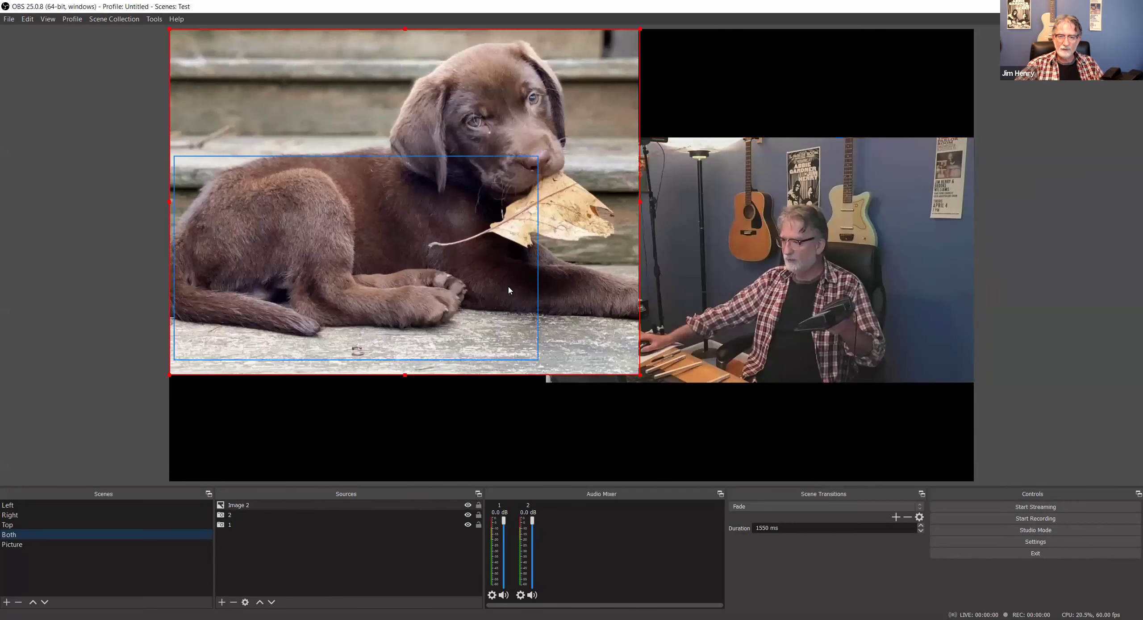
- Shrink the puppy image and place it at the canvas's lower edge, roughly centred beneath the two camera views
drag(610, 44, 591, 195)
drag(656, 181, 732, 298)
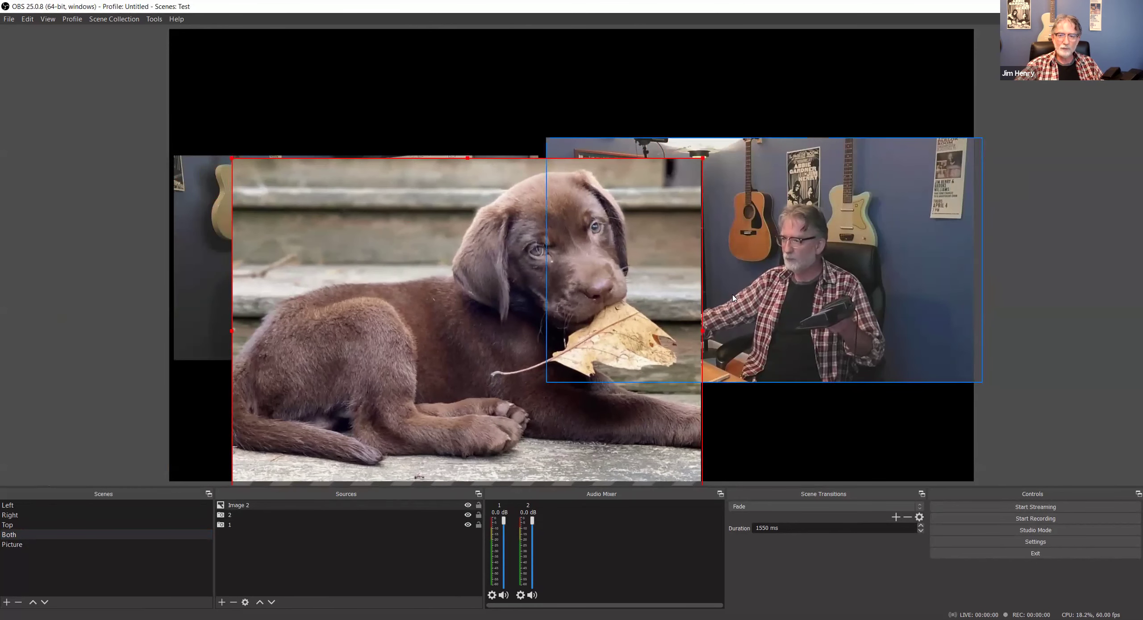
drag(702, 334, 438, 234)
drag(328, 262, 525, 438)
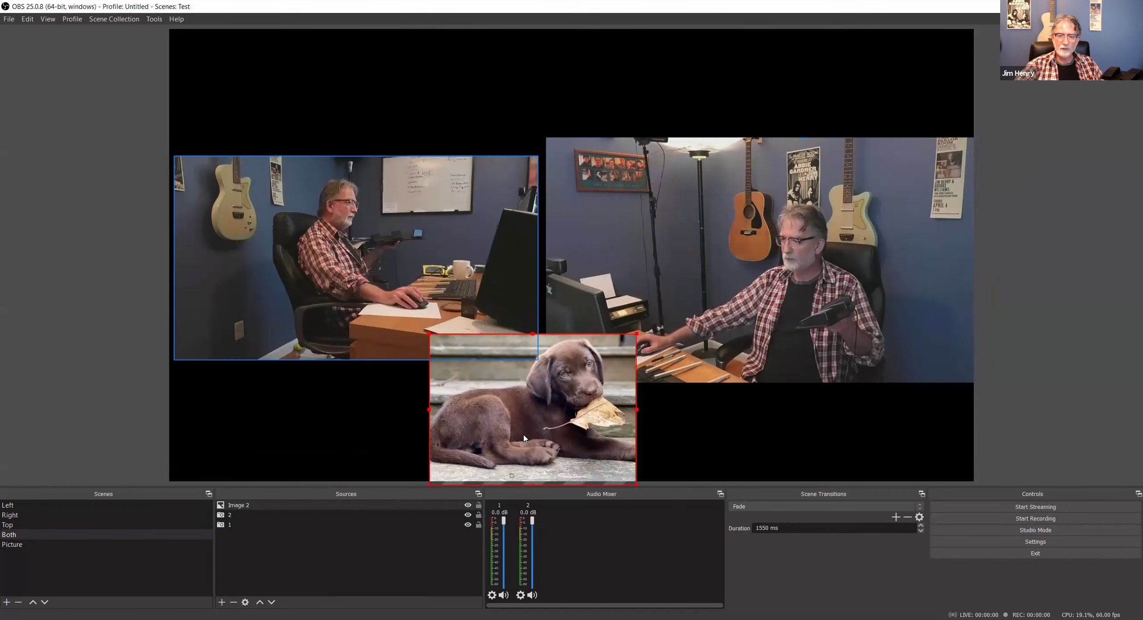
drag(637, 411, 583, 415)
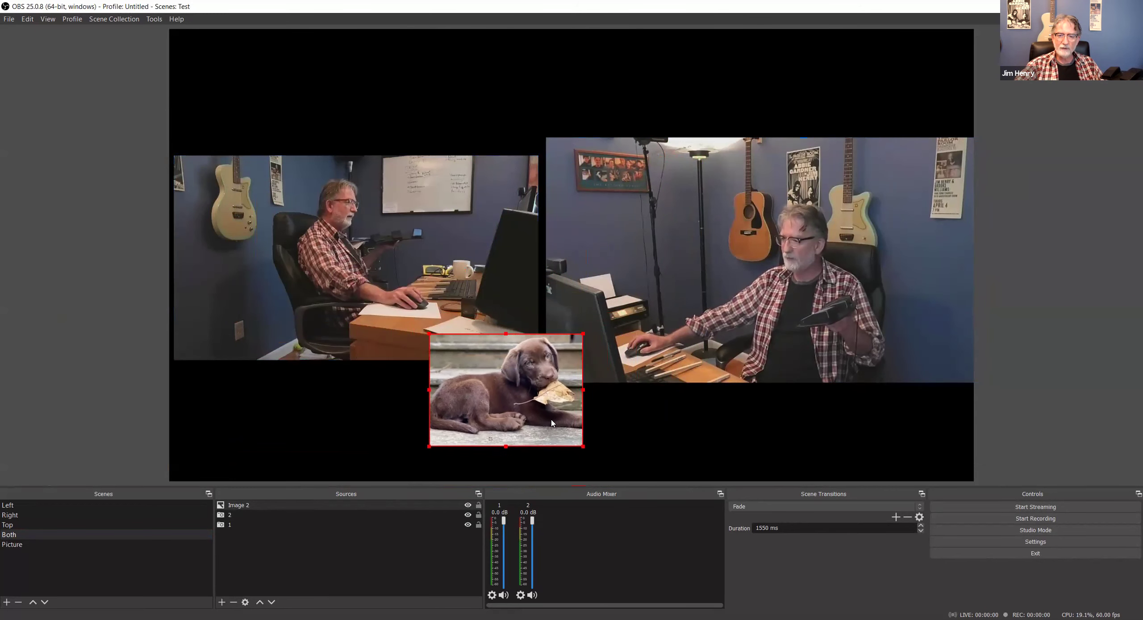
drag(496, 401, 528, 435)
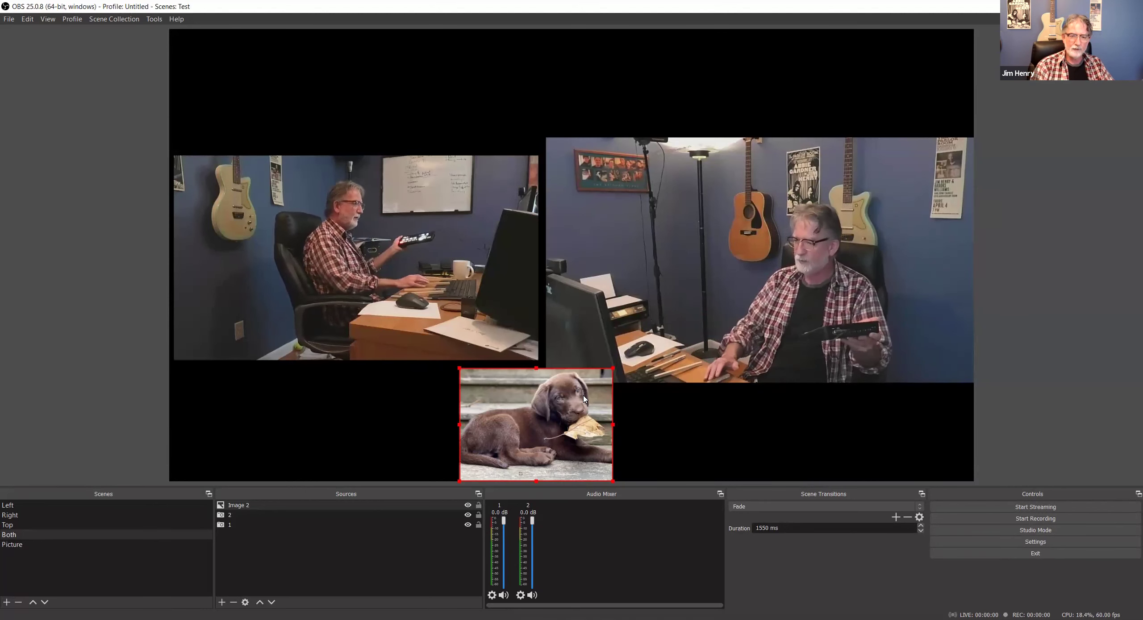
- Use the scene hotkeys to show the Top scene, followed by the Right scene
key(Up)
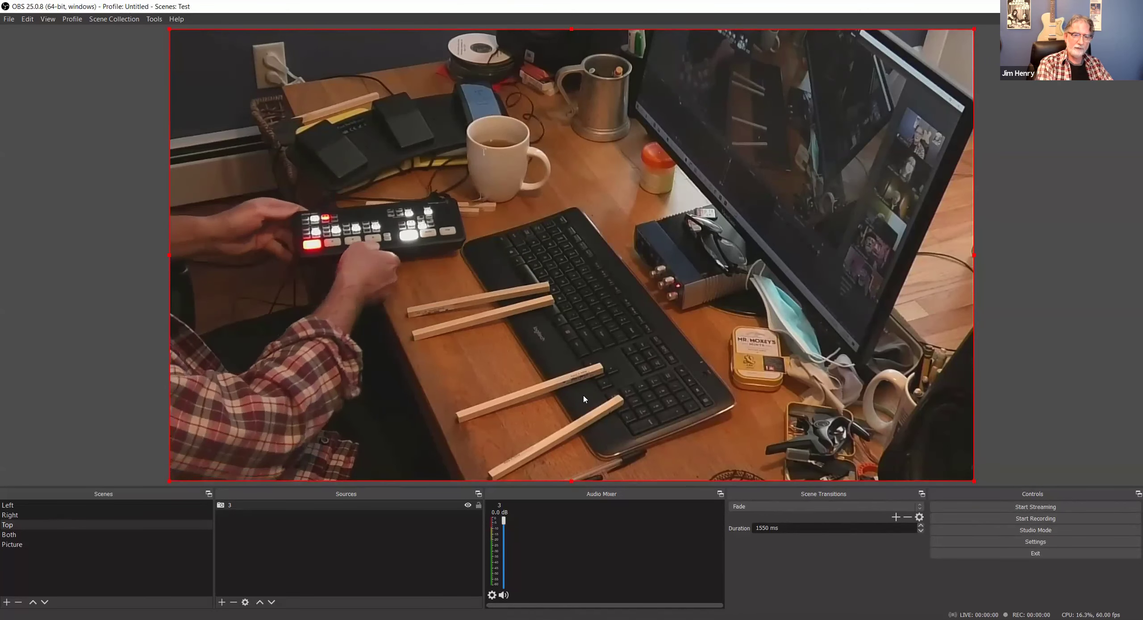
key(2)
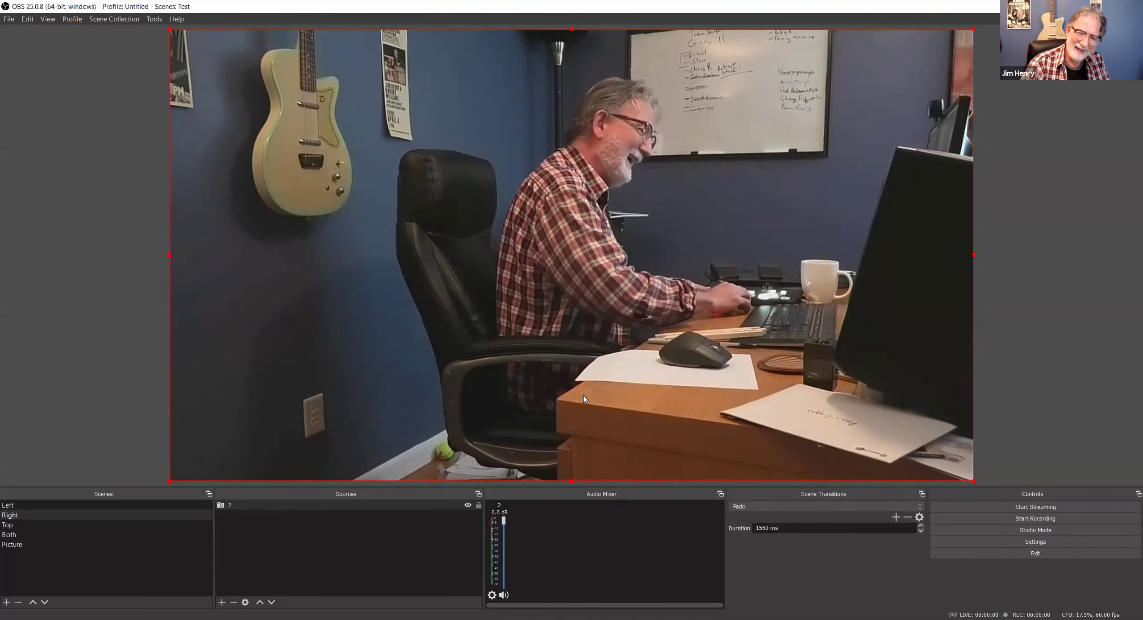
key(Down)
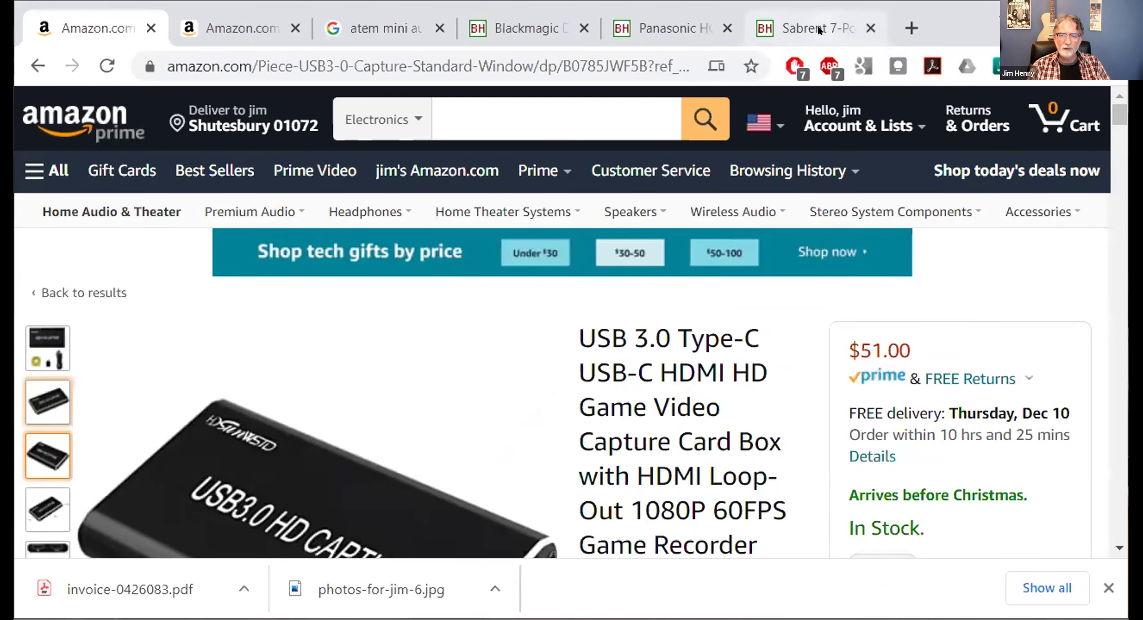
- Switch to the web browser and open the Panasonic camcorder product page at B&H
click(679, 21)
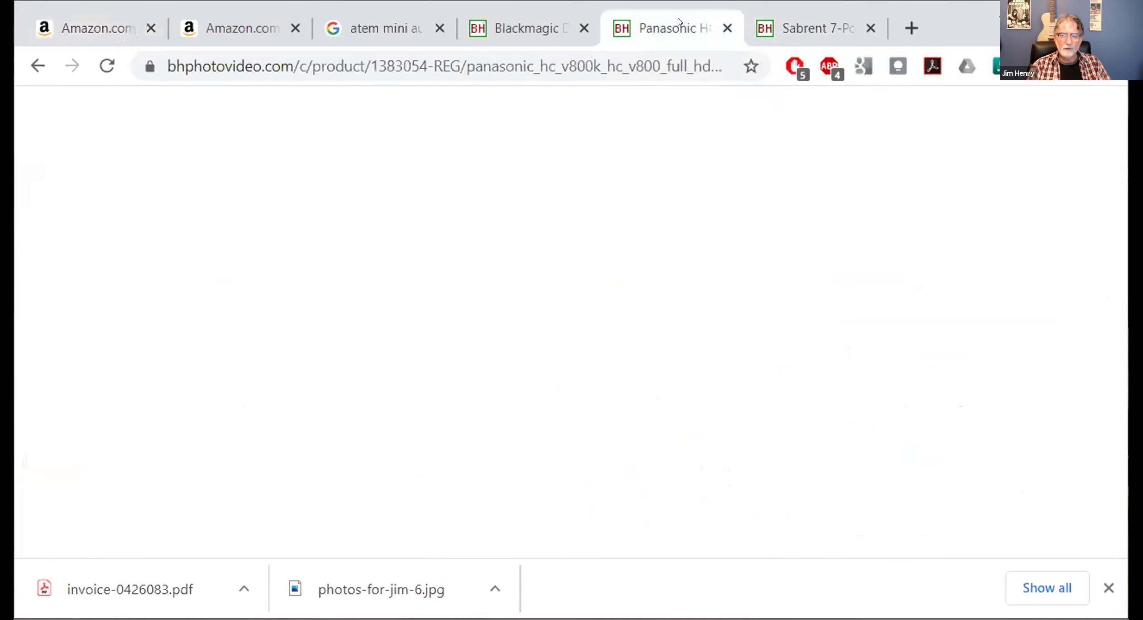